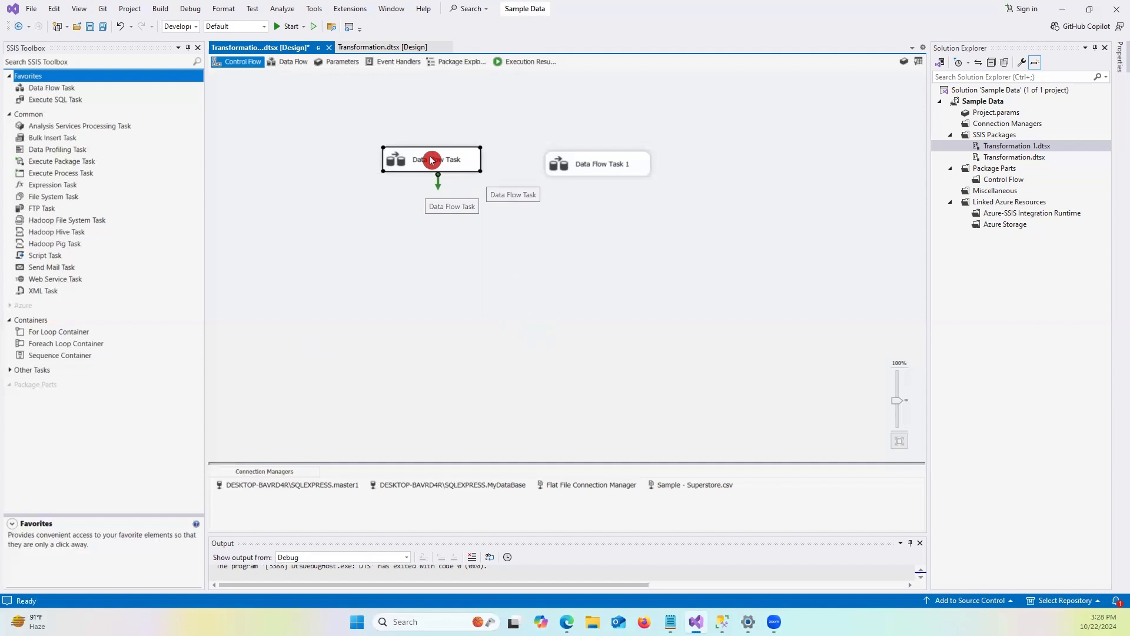
Open the data flow of the first Data Flow Task in the control flow.
{"action": "left_click", "coordinate": [600, 167]}
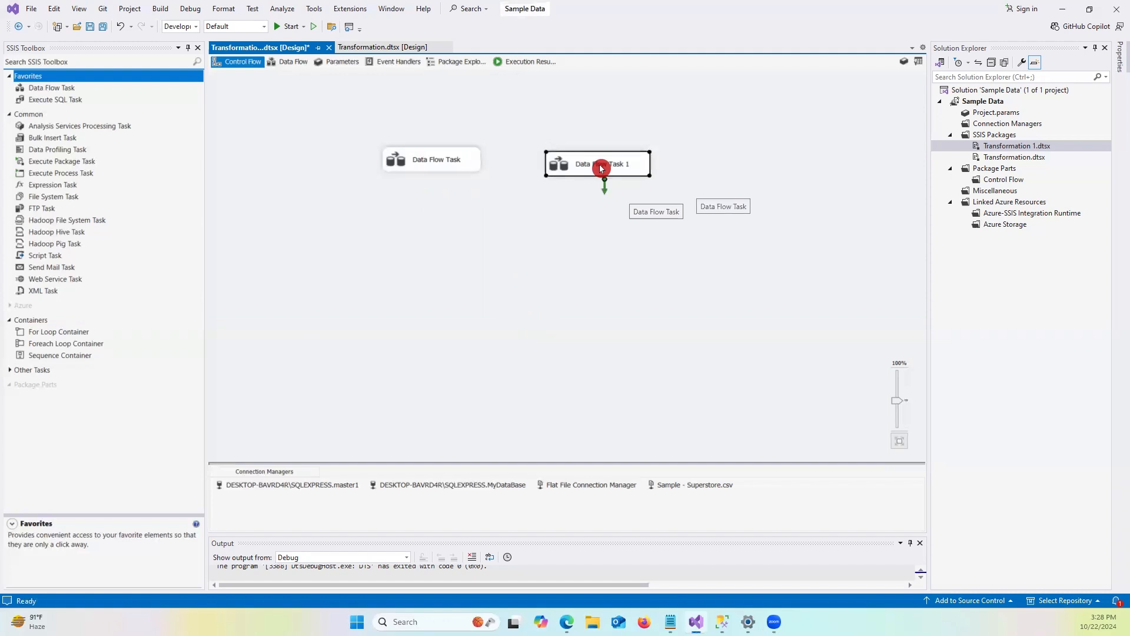
{"action": "double_click", "coordinate": [421, 164]}
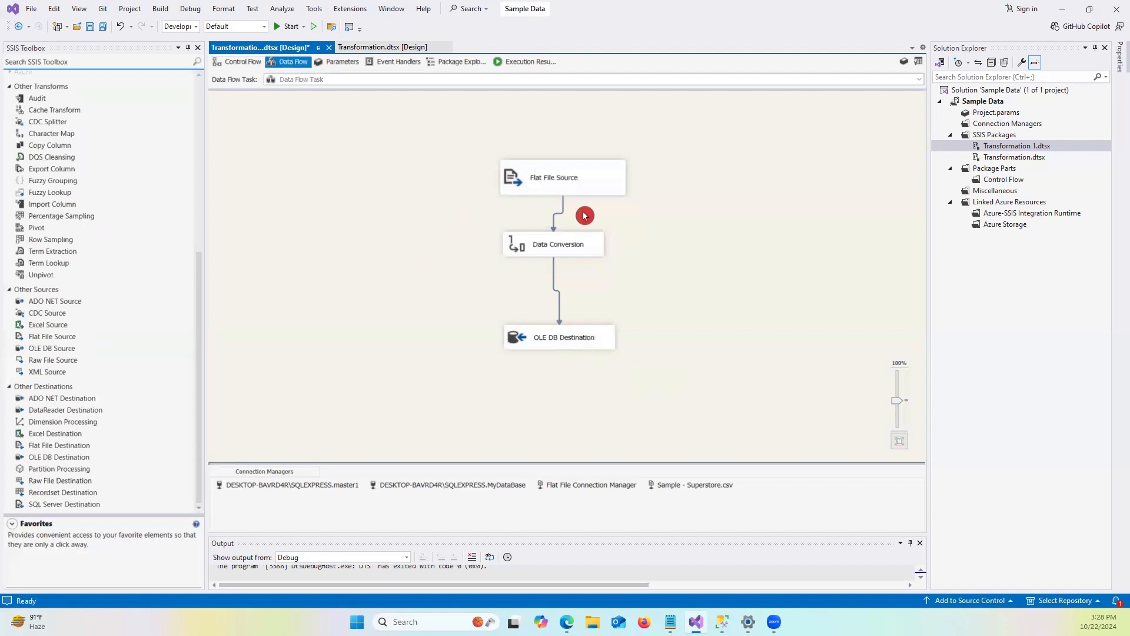
Move the OLE DB Destination slightly up, closer to the Data Conversion component.
{"action": "left_click", "coordinate": [556, 245]}
{"action": "left_click", "coordinate": [560, 333]}
{"action": "left_click_drag", "start_coordinate": [570, 330], "coordinate": [567, 314]}
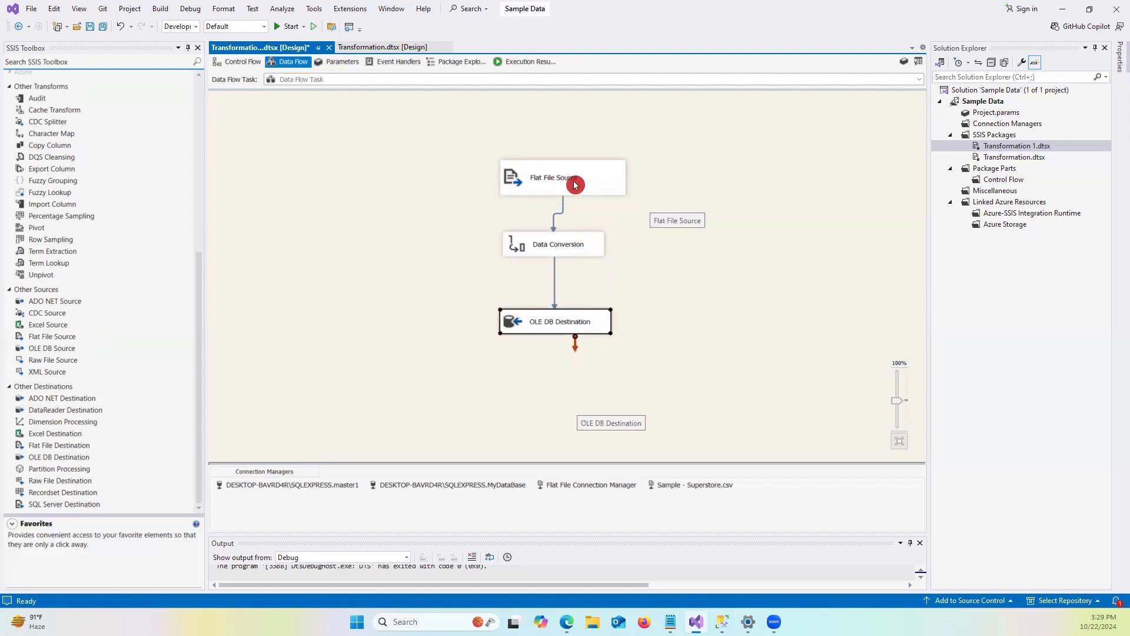
{"action": "left_click", "coordinate": [565, 245]}
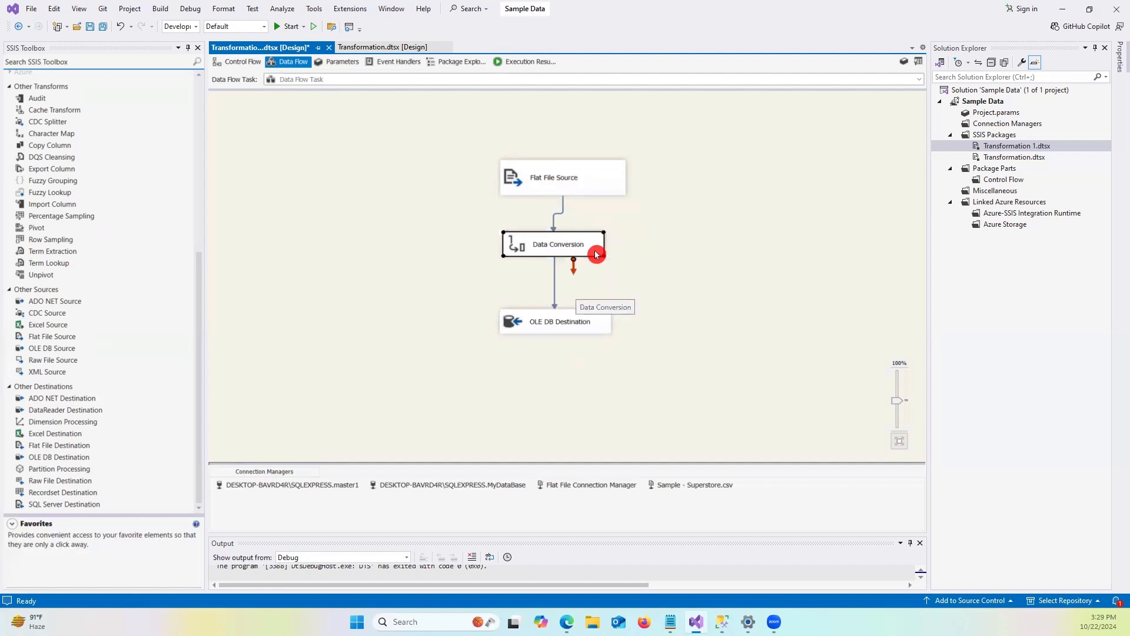
{"action": "left_click", "coordinate": [553, 328]}
{"action": "left_click", "coordinate": [567, 323]}
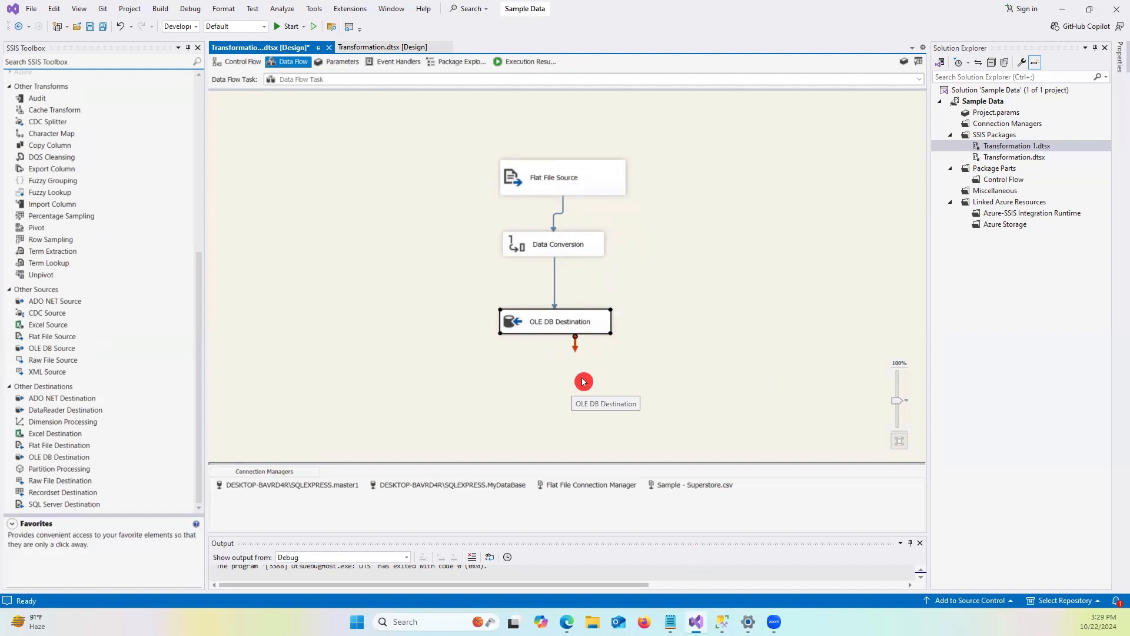
Review the OLE DB Destination's connection settings in its editor and close it without changes.
{"action": "double_click", "coordinate": [601, 320]}
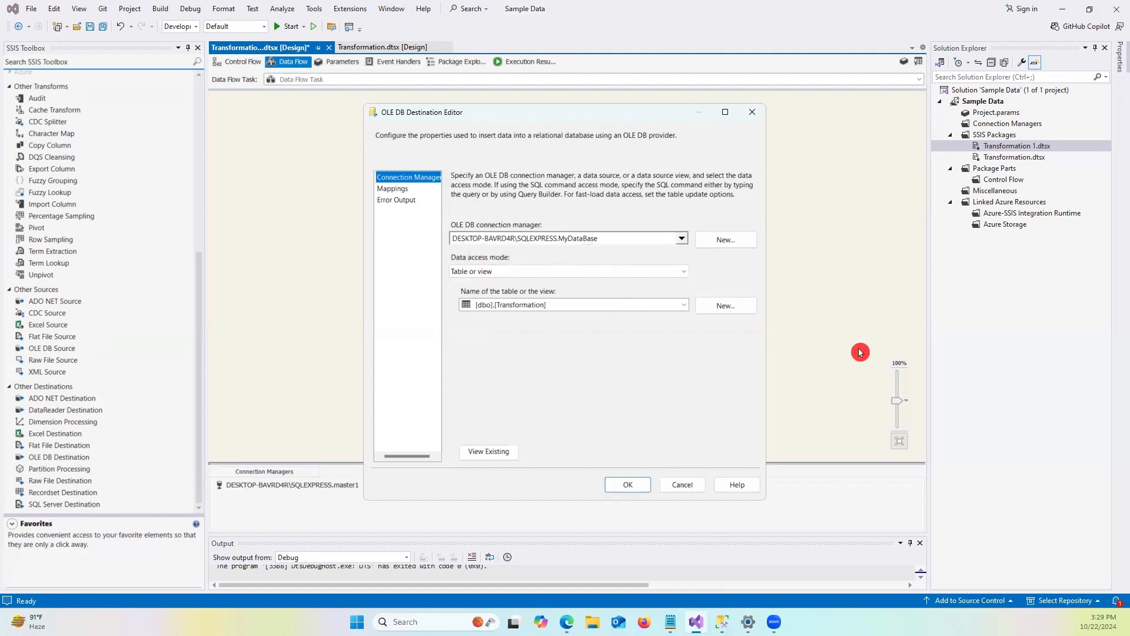
{"action": "left_click", "coordinate": [682, 488]}
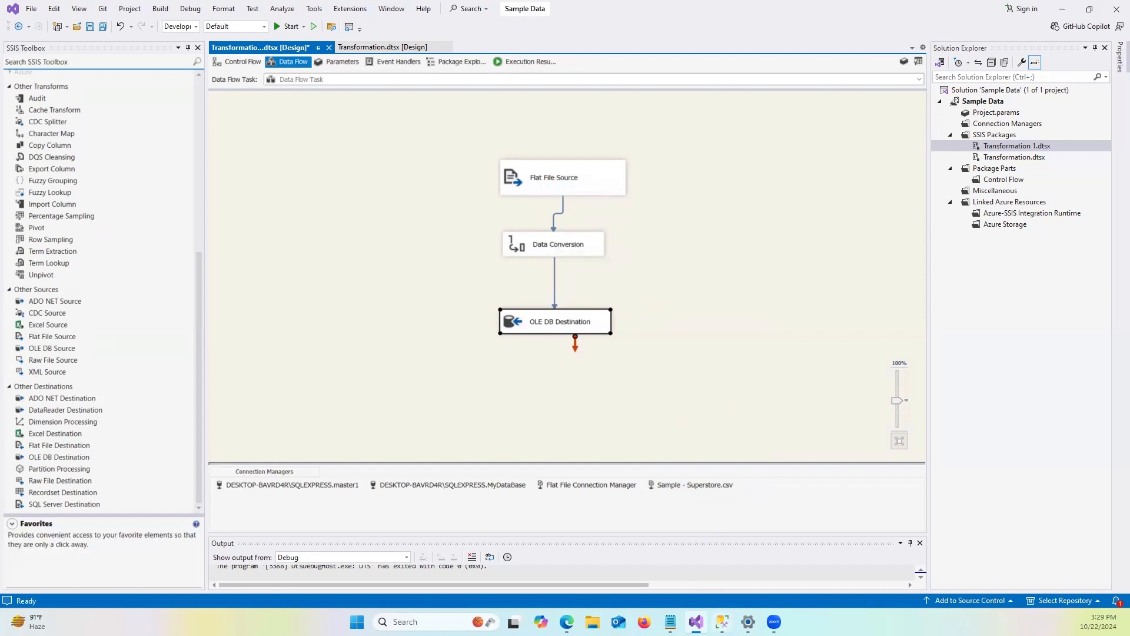
Switch to SQL Server Management Studio and run the Select * from Transformation query in MyDataBase.
{"action": "left_click", "coordinate": [721, 621]}
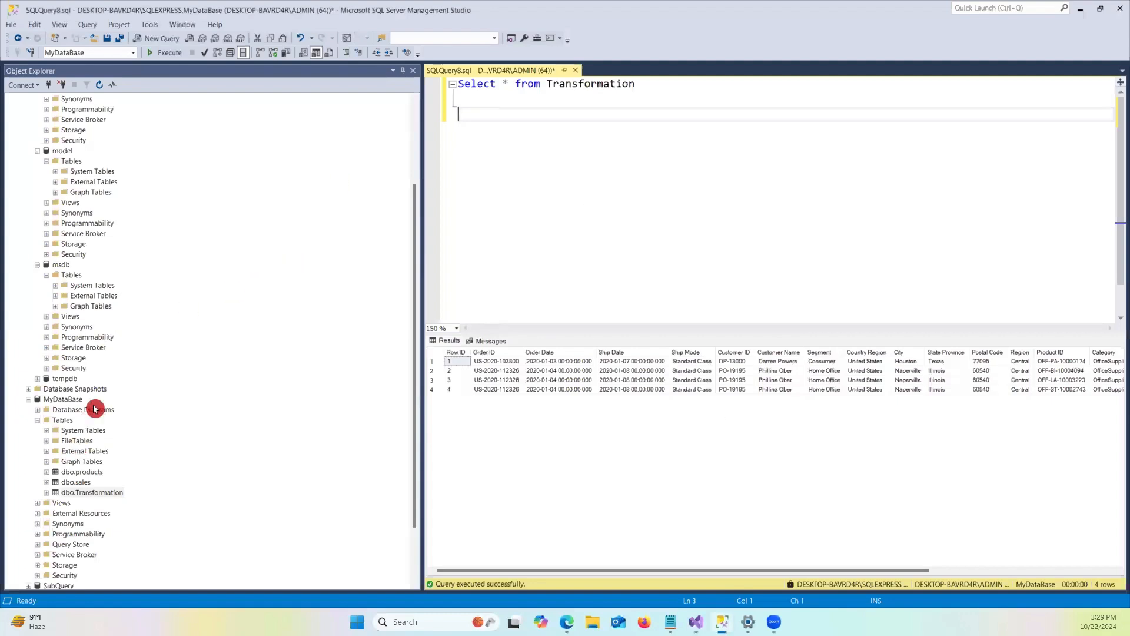
{"action": "scroll", "coordinate": [88, 406], "scroll_direction": "down", "scroll_amount": 1}
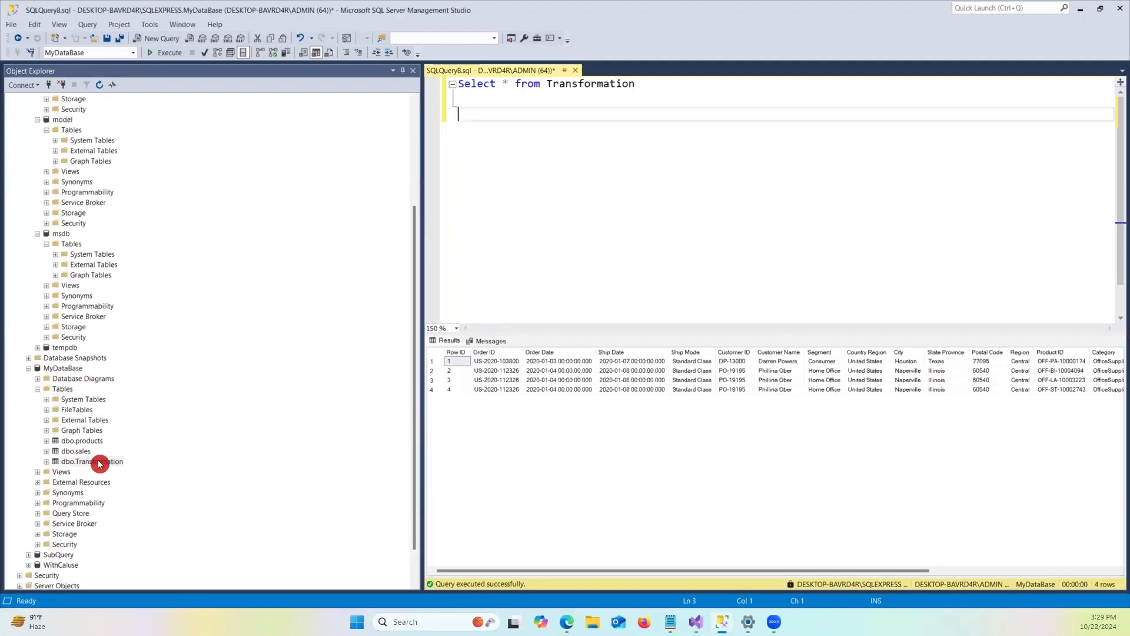
{"action": "left_click", "coordinate": [86, 461]}
{"action": "left_click", "coordinate": [169, 474]}
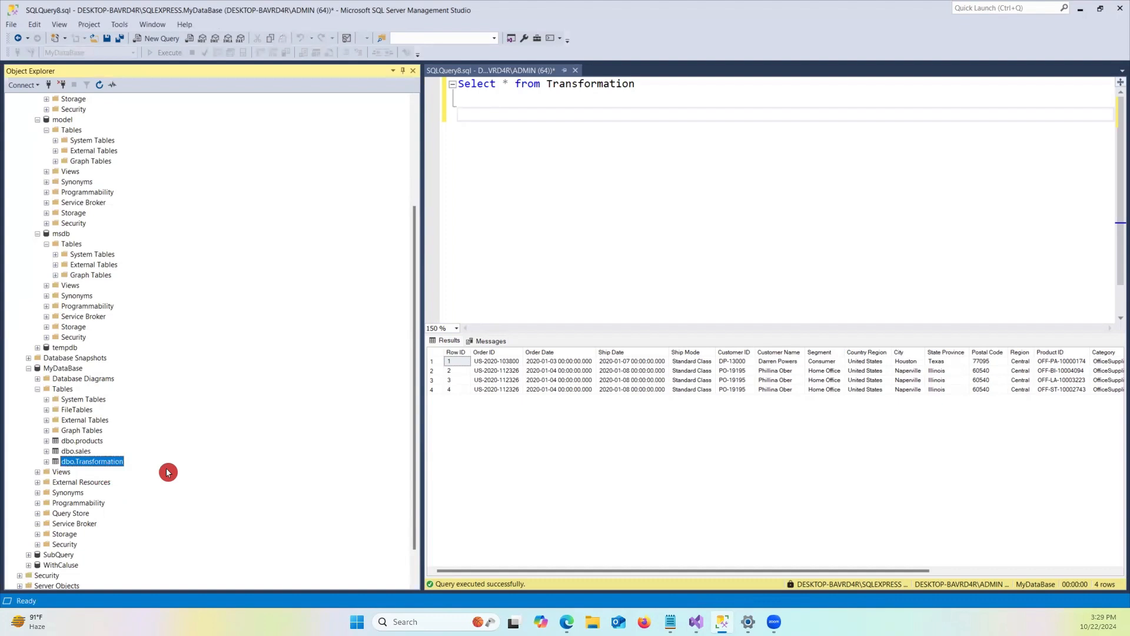
{"action": "left_click_drag", "start_coordinate": [656, 99], "coordinate": [391, 94]}
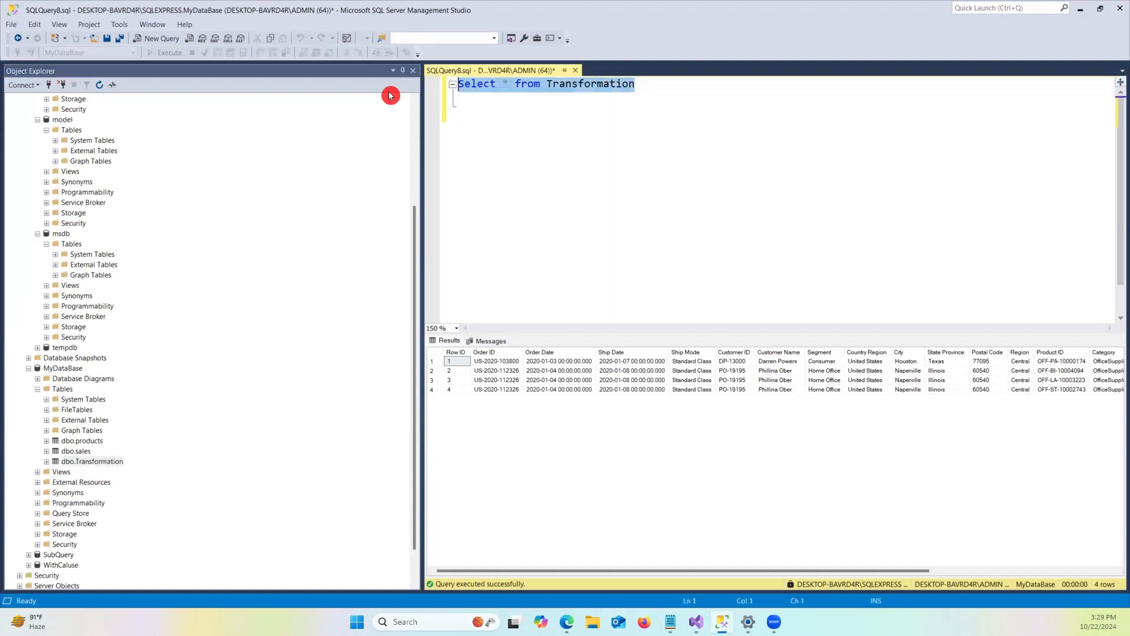
{"action": "left_click", "coordinate": [181, 59]}
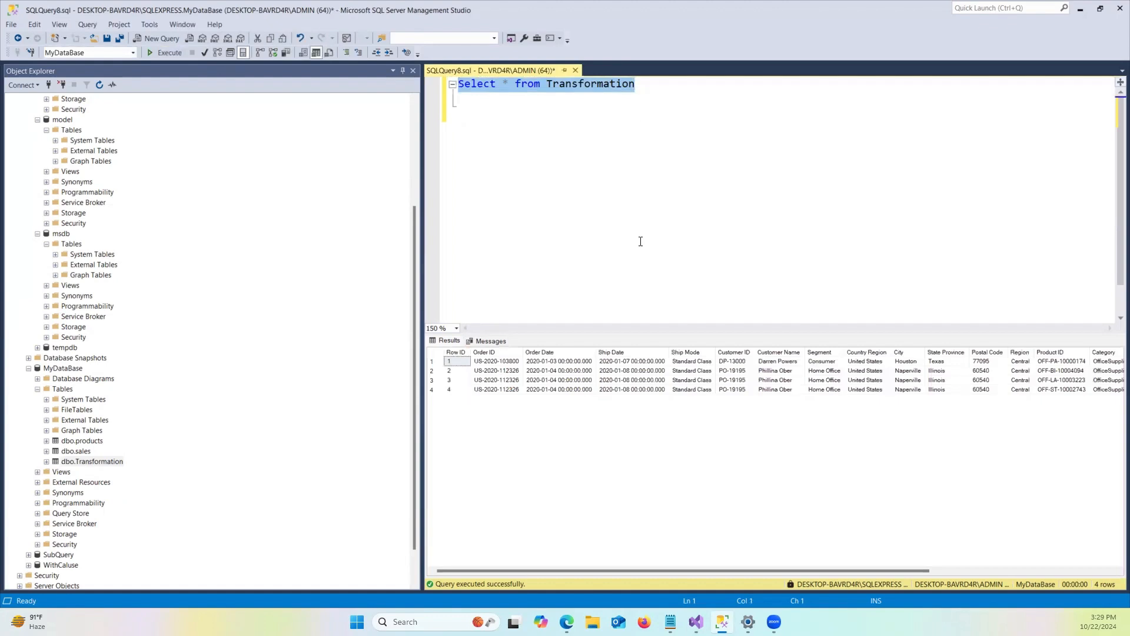
Locate the dbo.Transformation_1 table under the master database's tables.
{"action": "left_click", "coordinate": [630, 84]}
{"action": "scroll", "coordinate": [168, 353], "scroll_direction": "up", "scroll_amount": 5}
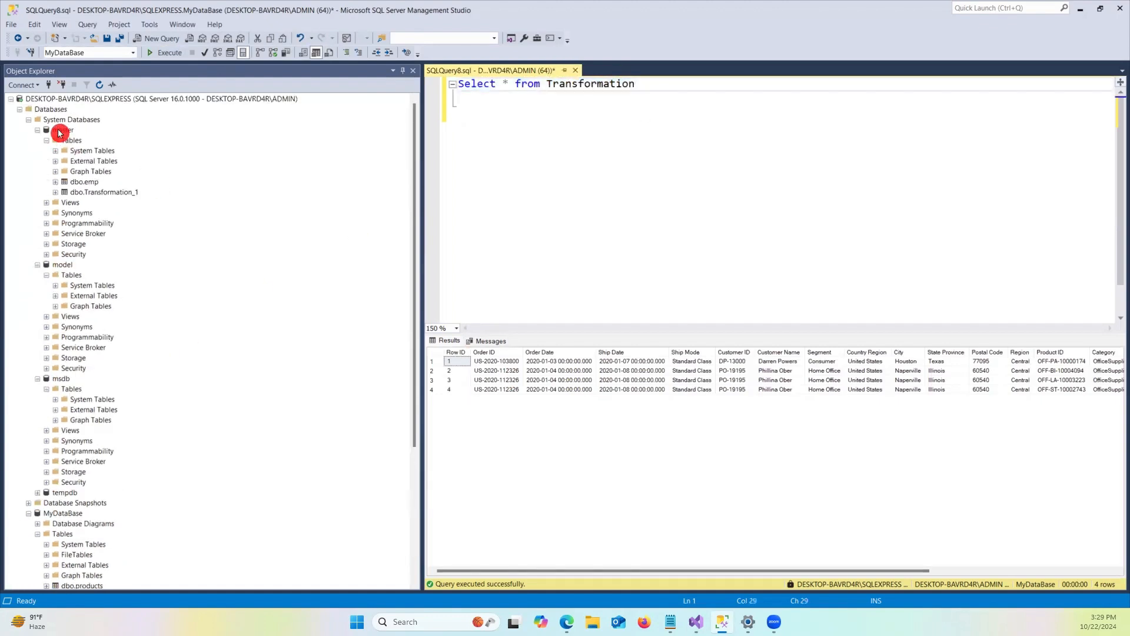
{"action": "left_click", "coordinate": [59, 131]}
{"action": "left_click", "coordinate": [105, 193]}
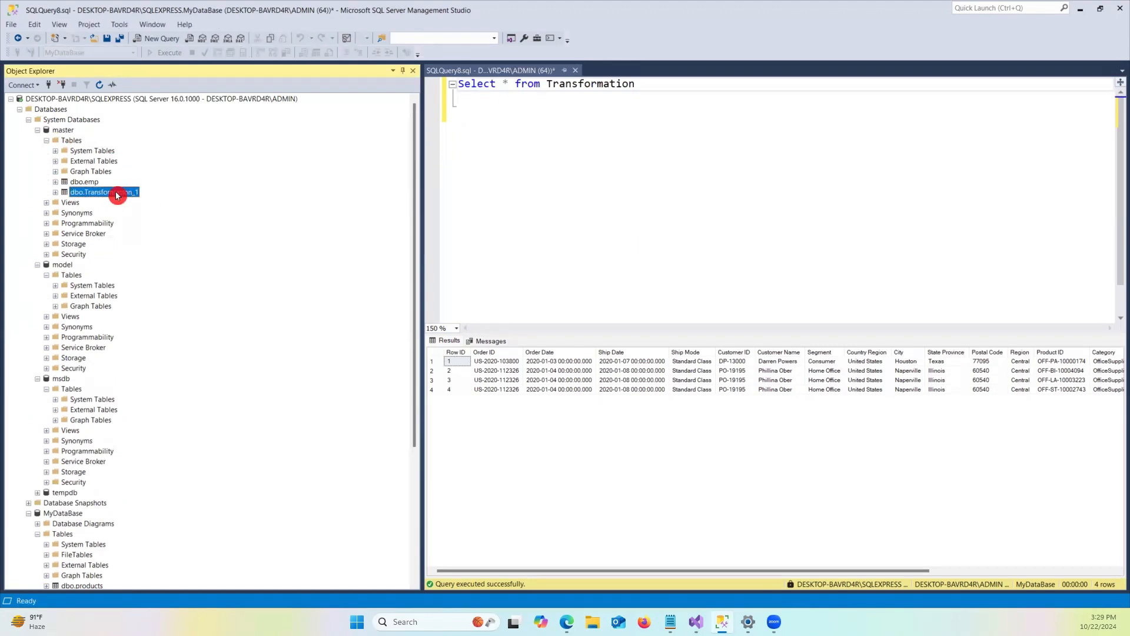
Write the statement delete from Transformation below the existing Select query.
{"action": "left_click", "coordinate": [671, 85]}
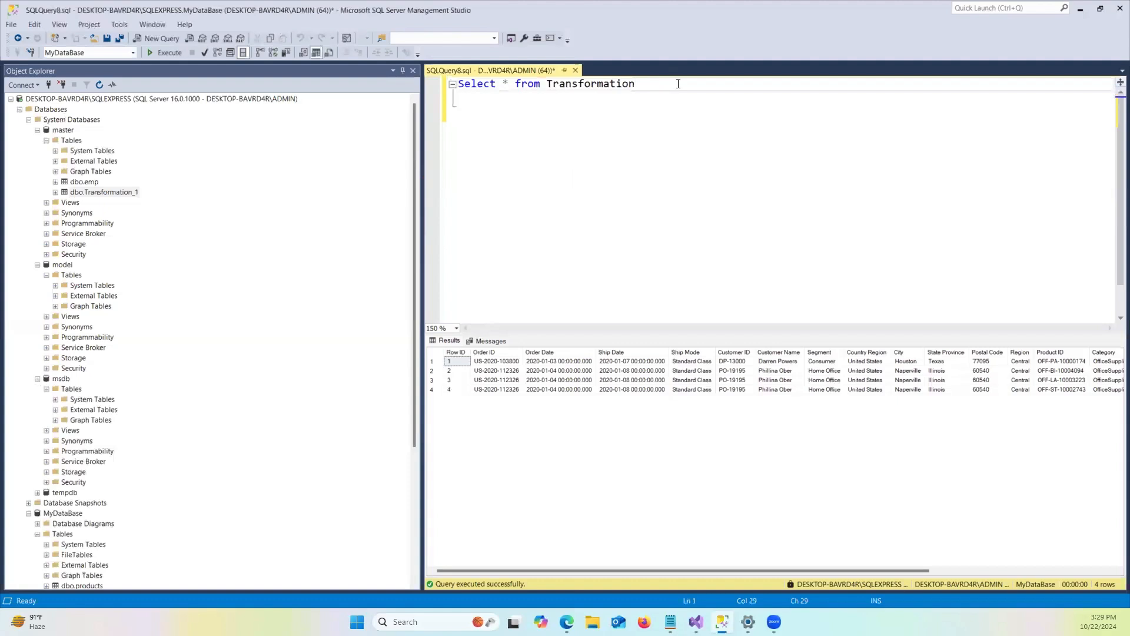
{"action": "key", "text": "Return"}
{"action": "key", "text": "Return"}
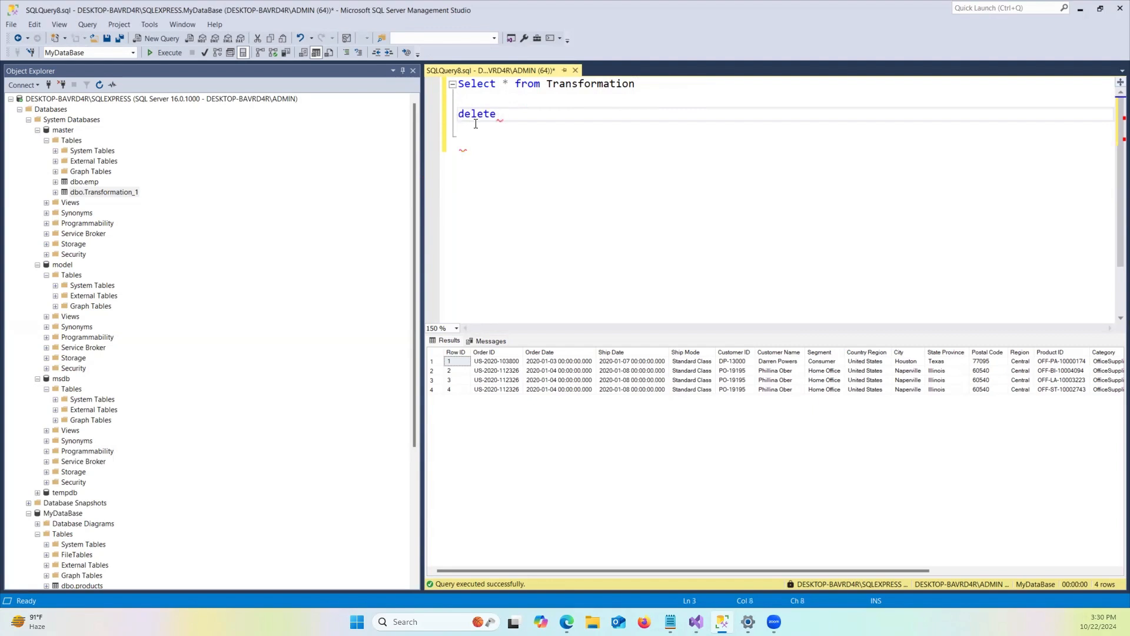
{"action": "type", "text": "rom"}
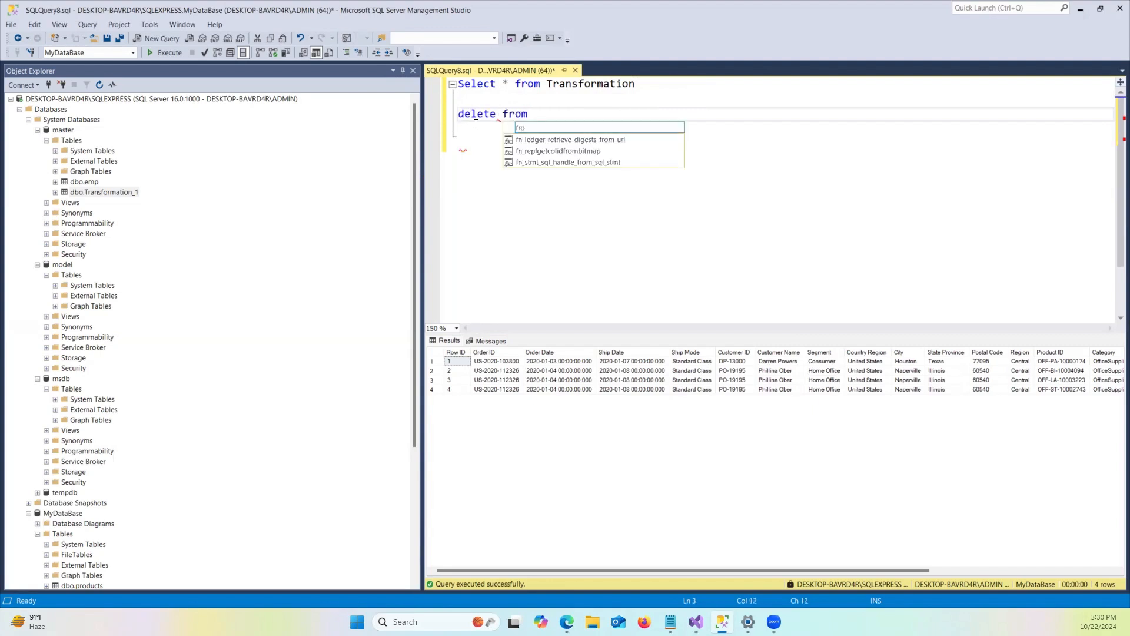
{"action": "double_click", "coordinate": [579, 84]}
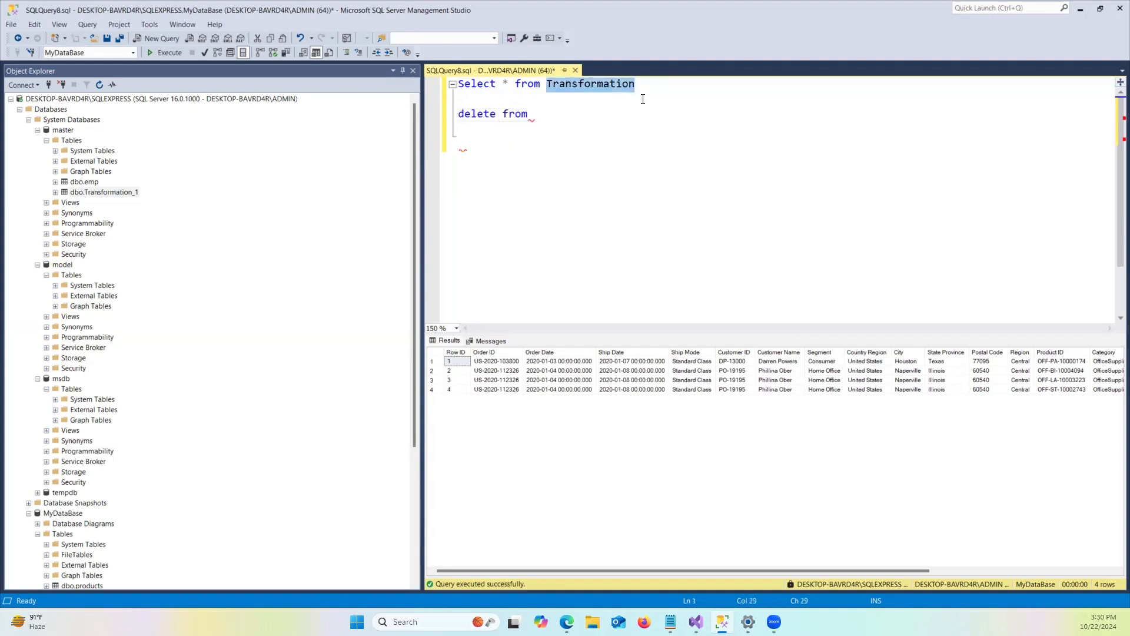
{"action": "key", "text": "ctrl+c"}
{"action": "left_click", "coordinate": [561, 114]}
{"action": "key", "text": "ctrl+v"}
{"action": "key", "text": "Return"}
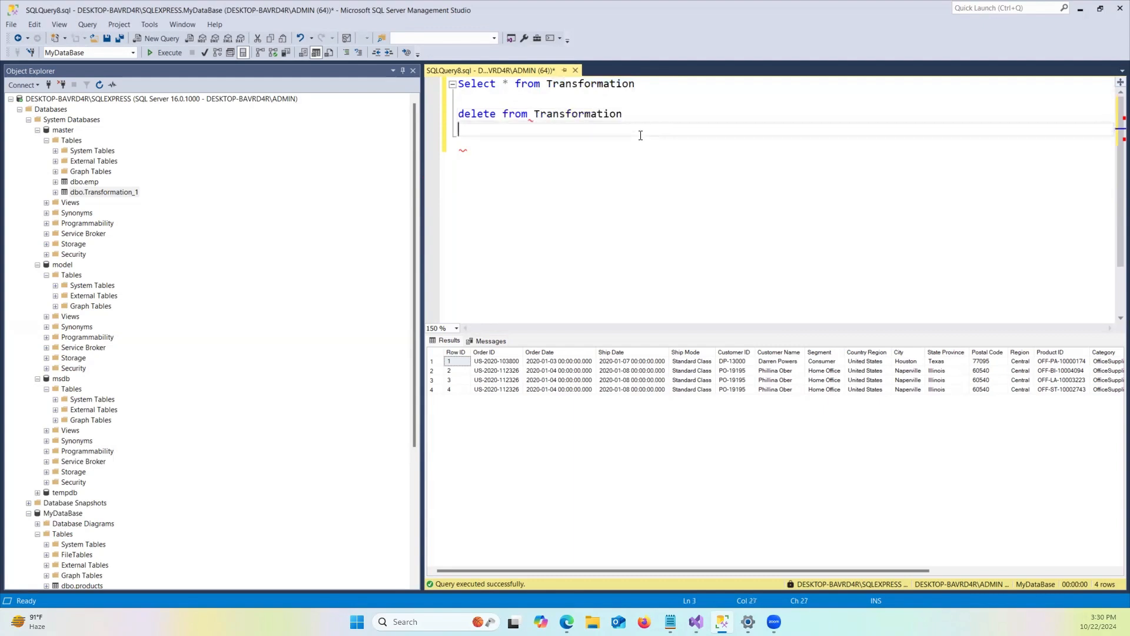
Execute only the delete from Transformation statement to clear the table's rows.
{"action": "left_click_drag", "start_coordinate": [647, 113], "coordinate": [393, 105]}
{"action": "left_click", "coordinate": [175, 55]}
{"action": "left_click", "coordinate": [582, 210]}
Rerun the Select * from Transformation query to check the table's contents.
{"action": "left_click_drag", "start_coordinate": [637, 84], "coordinate": [456, 85]}
{"action": "left_click", "coordinate": [175, 55]}
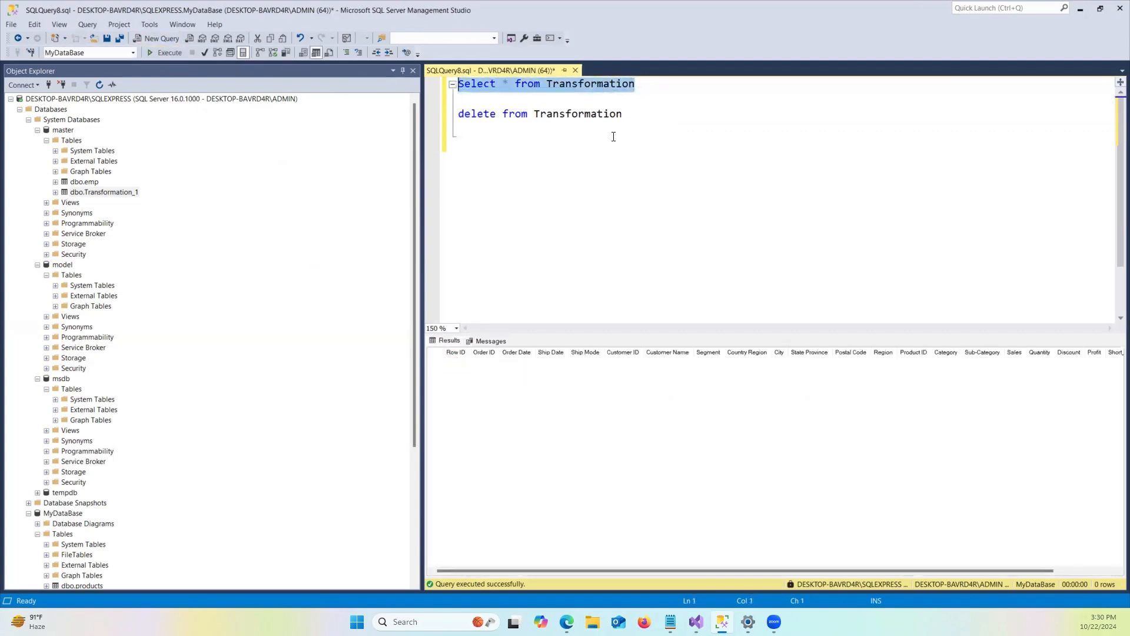
{"action": "left_click", "coordinate": [643, 137]}
{"action": "left_click", "coordinate": [641, 116]}
Open a Select Top 1000 Rows query for the master database's dbo.Transformation_1 table.
{"action": "left_click", "coordinate": [100, 194]}
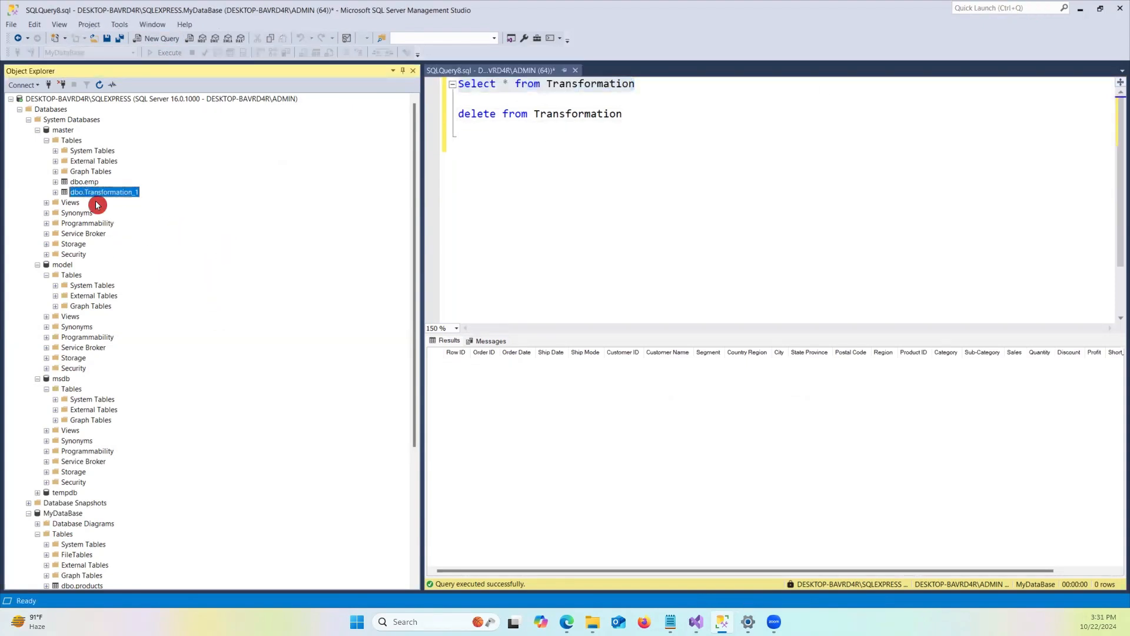
{"action": "right_click", "coordinate": [88, 193]}
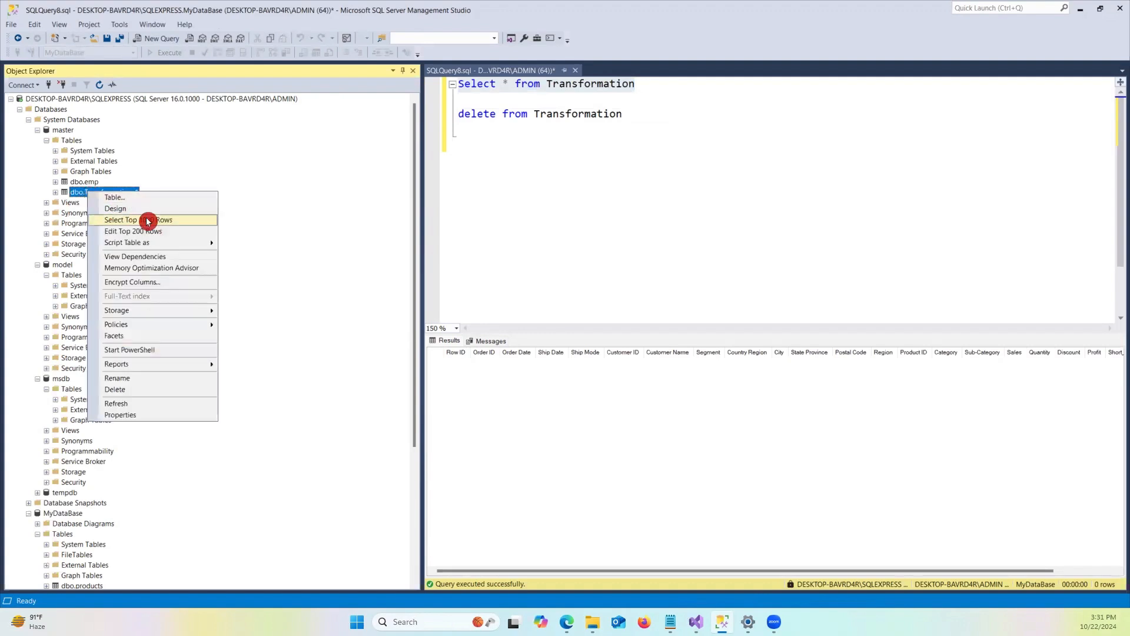
{"action": "left_click", "coordinate": [164, 221]}
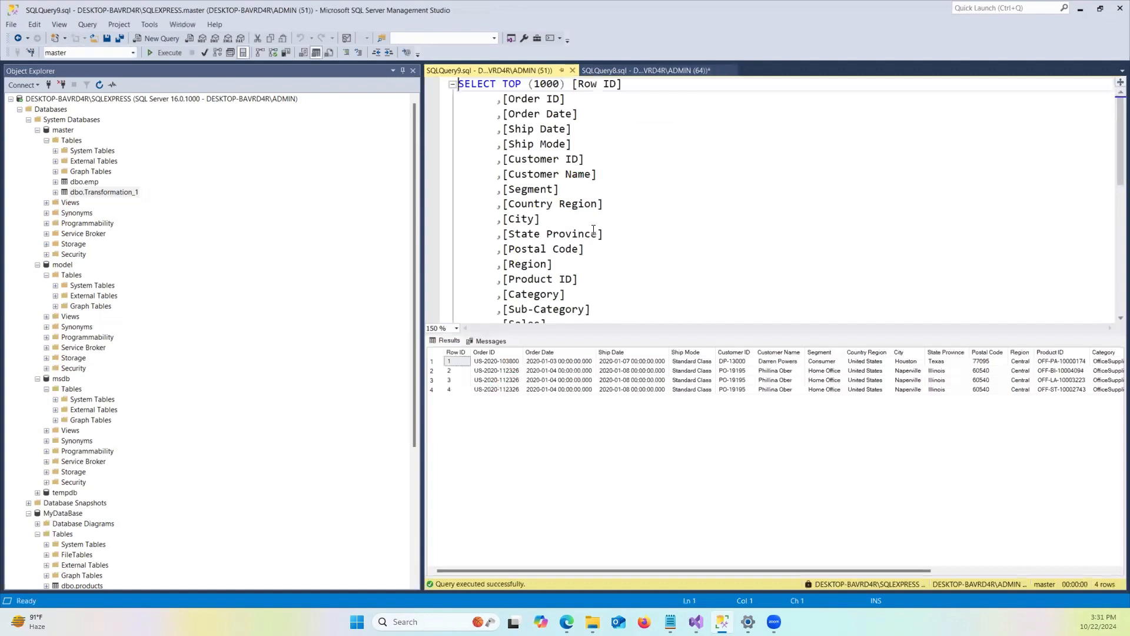
{"action": "scroll", "coordinate": [593, 230], "scroll_direction": "down", "scroll_amount": 4}
{"action": "scroll", "coordinate": [594, 228], "scroll_direction": "down", "scroll_amount": 3}
Add the statement Delete from [master].[dbo].[Transformation_1] below the generated query.
{"action": "left_click", "coordinate": [732, 98]}
{"action": "key", "text": "Return"}
{"action": "key", "text": "Return"}
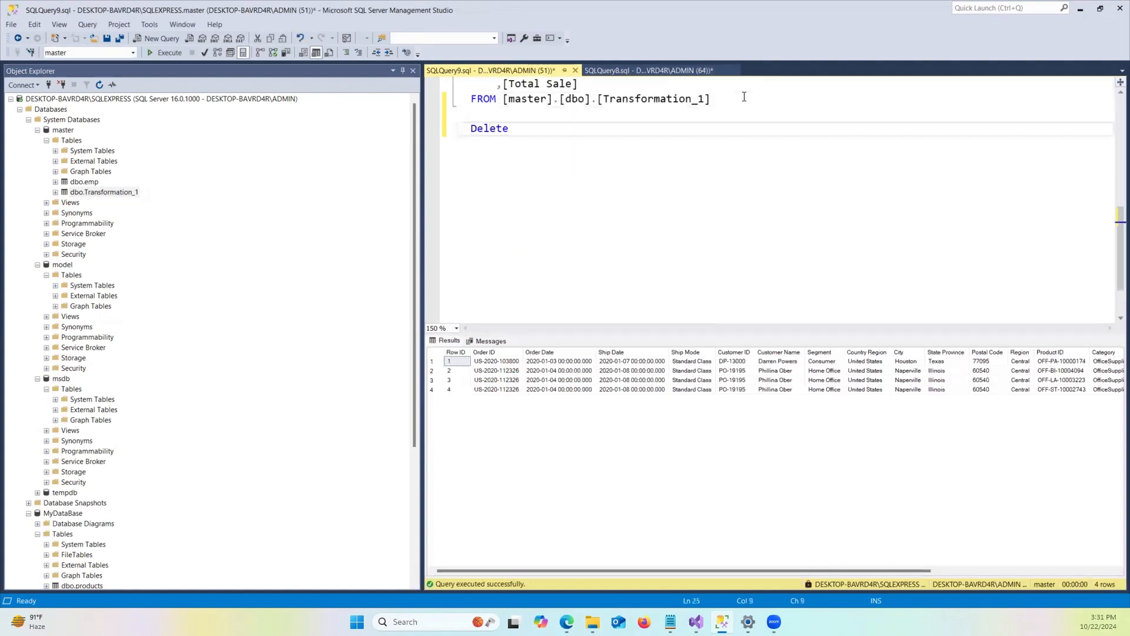
{"action": "type", "text": "Delete from"}
{"action": "left_click_drag", "start_coordinate": [721, 98], "coordinate": [543, 106]}
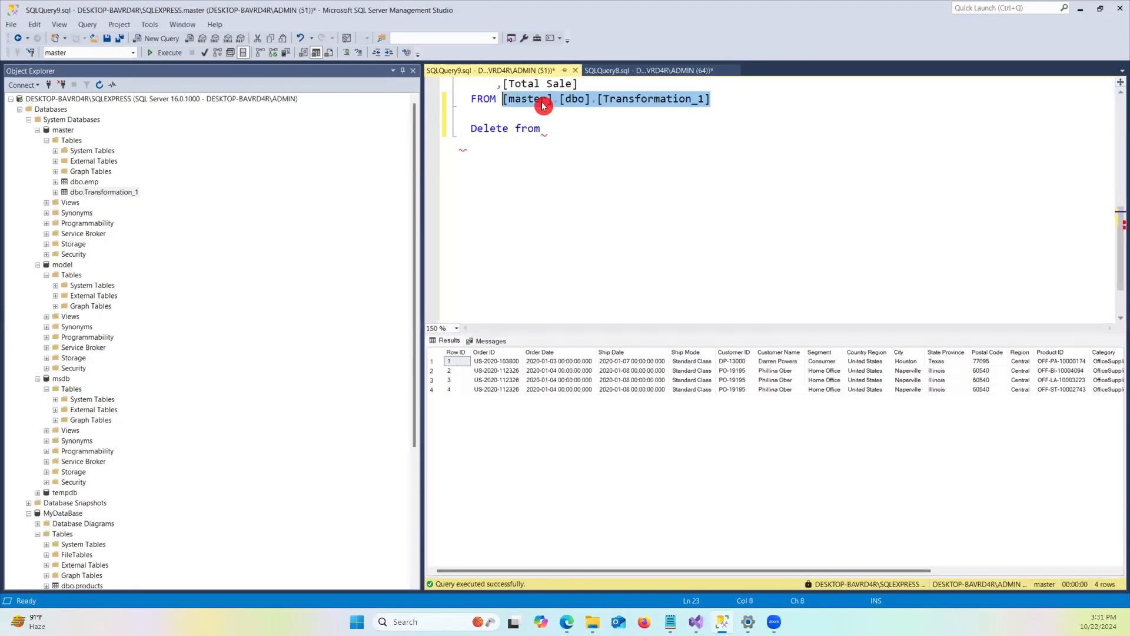
{"action": "key", "text": "ctrl+c"}
{"action": "left_click", "coordinate": [569, 132]}
{"action": "key", "text": "ctrl+v"}
{"action": "key", "text": "Return"}
Execute only the Delete from [master].[dbo].[Transformation_1] statement.
{"action": "left_click_drag", "start_coordinate": [772, 126], "coordinate": [459, 128]}
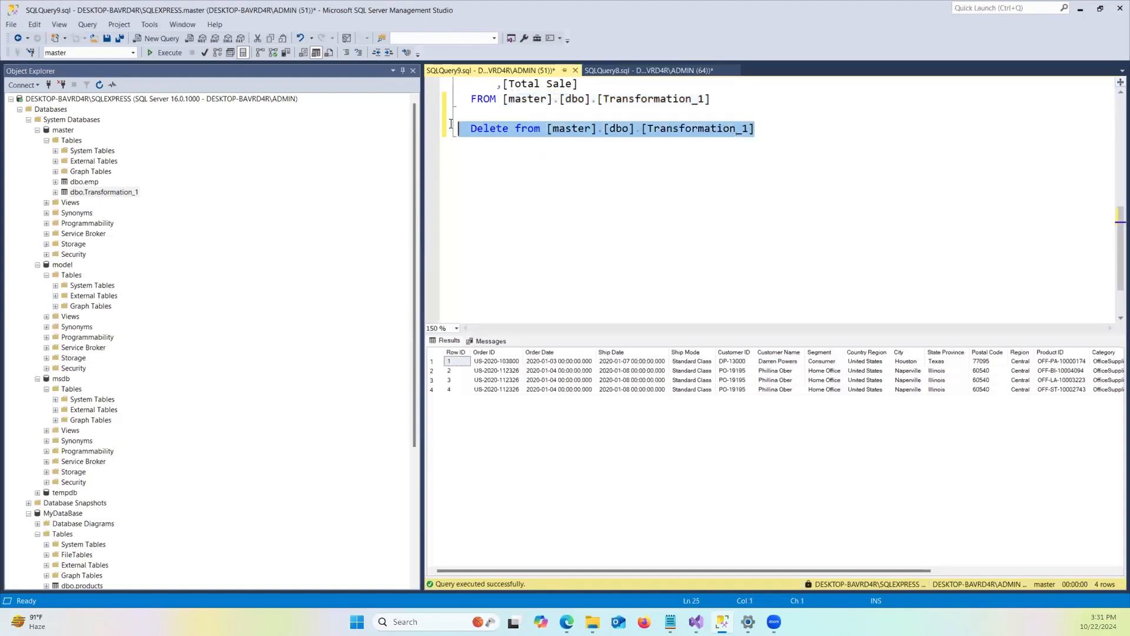
{"action": "left_click", "coordinate": [166, 53]}
{"action": "left_click", "coordinate": [702, 232]}
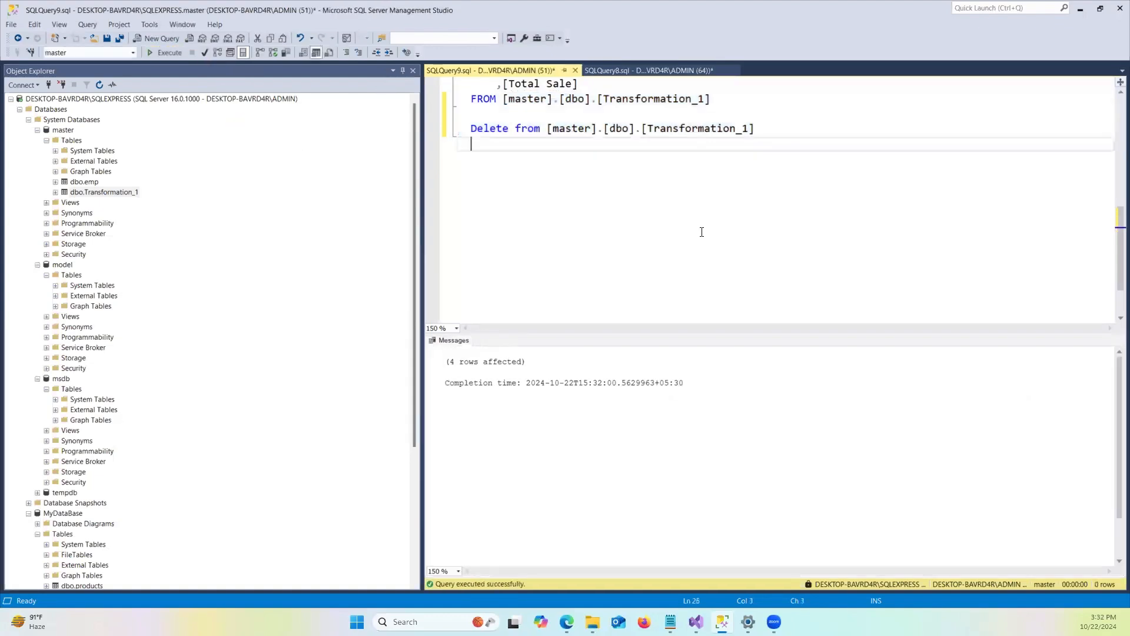
Write and run Select * from [master].[dbo].[Transformation_1] to check the emptied table.
{"action": "key", "text": "Return"}
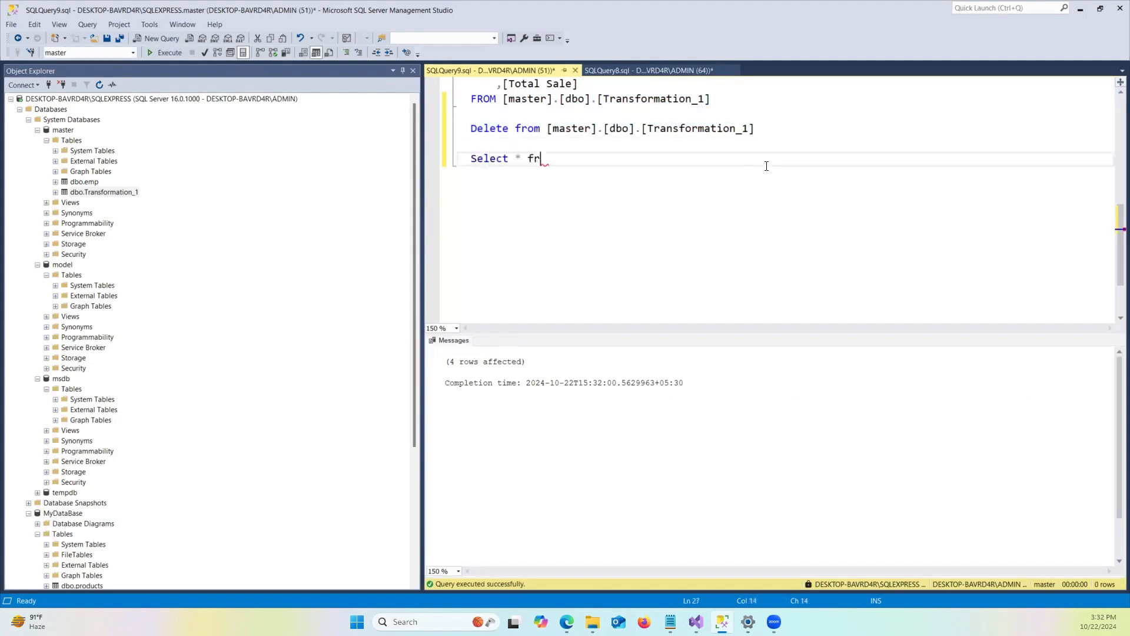
{"action": "left_click_drag", "start_coordinate": [782, 130], "coordinate": [543, 130]}
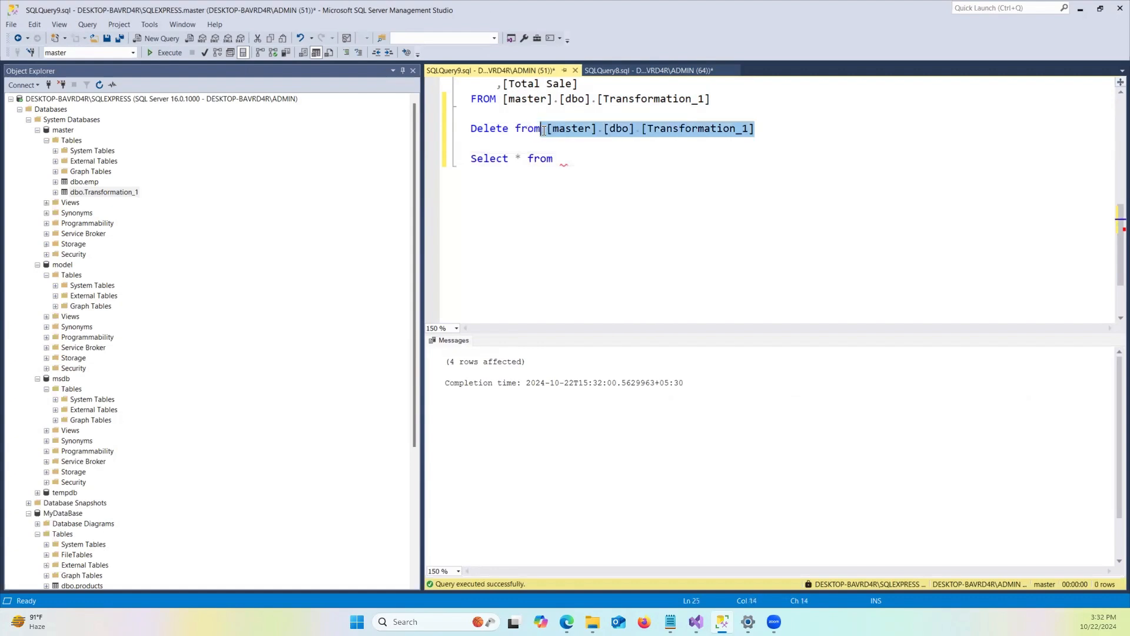
{"action": "left_click", "coordinate": [574, 159]}
{"action": "key", "text": "ctrl+v"}
{"action": "left_click_drag", "start_coordinate": [768, 159], "coordinate": [458, 159]}
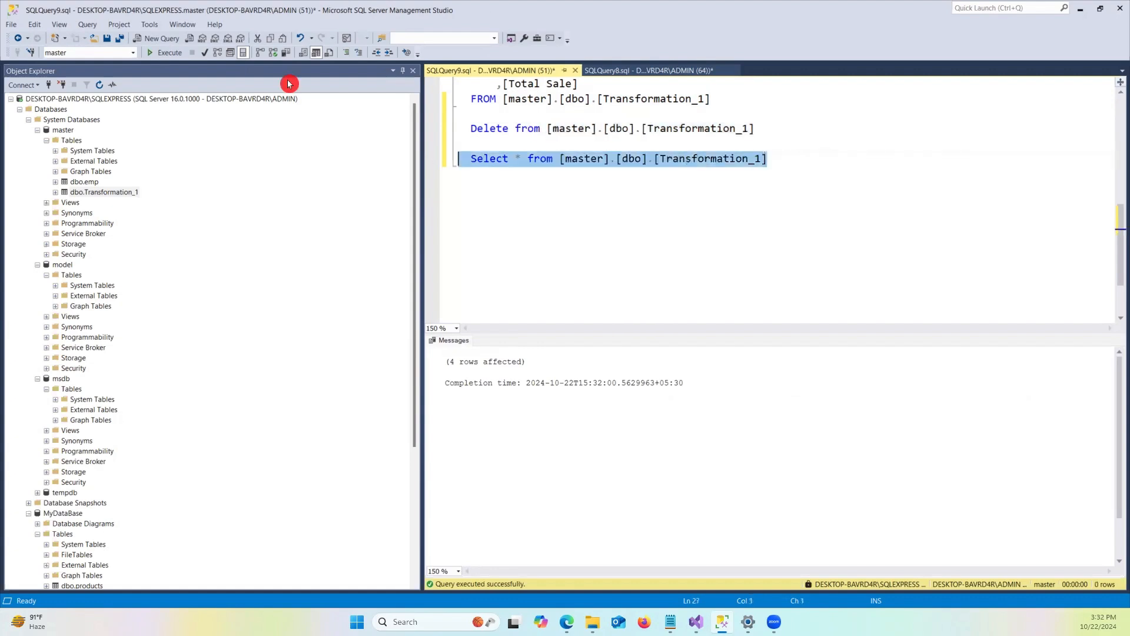
{"action": "left_click", "coordinate": [165, 52]}
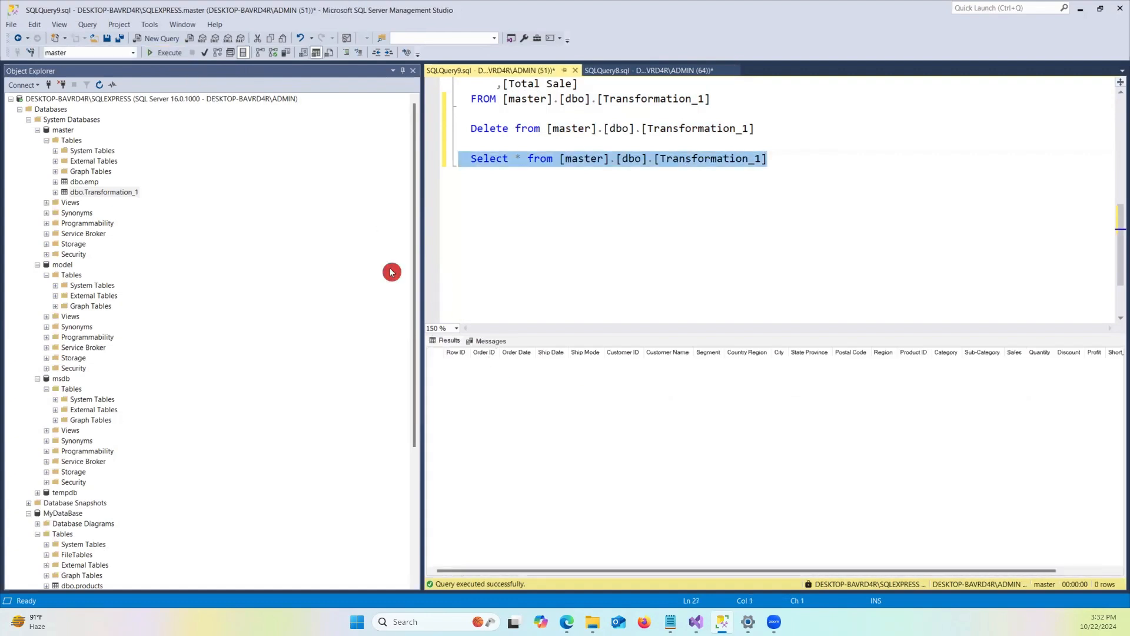
Switch to the SSIS package's data flow and add a Multicast transformation beside the Data Conversion.
{"action": "left_click", "coordinate": [1080, 8]}
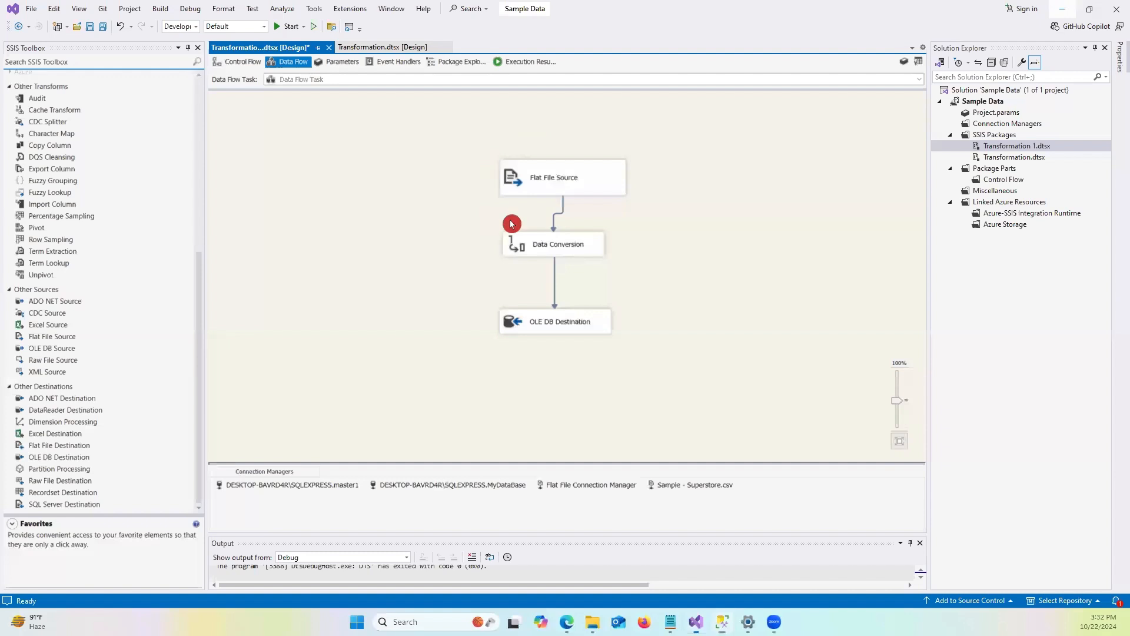
{"action": "left_click", "coordinate": [569, 184]}
{"action": "left_click", "coordinate": [536, 325]}
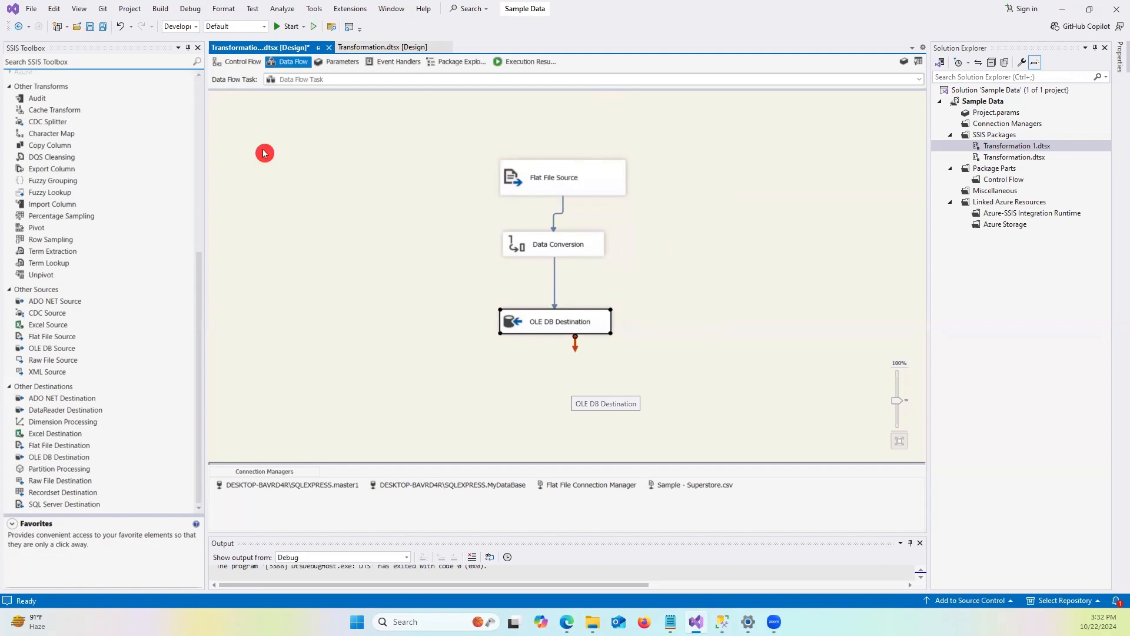
{"action": "scroll", "coordinate": [95, 262], "scroll_direction": "up", "scroll_amount": 9}
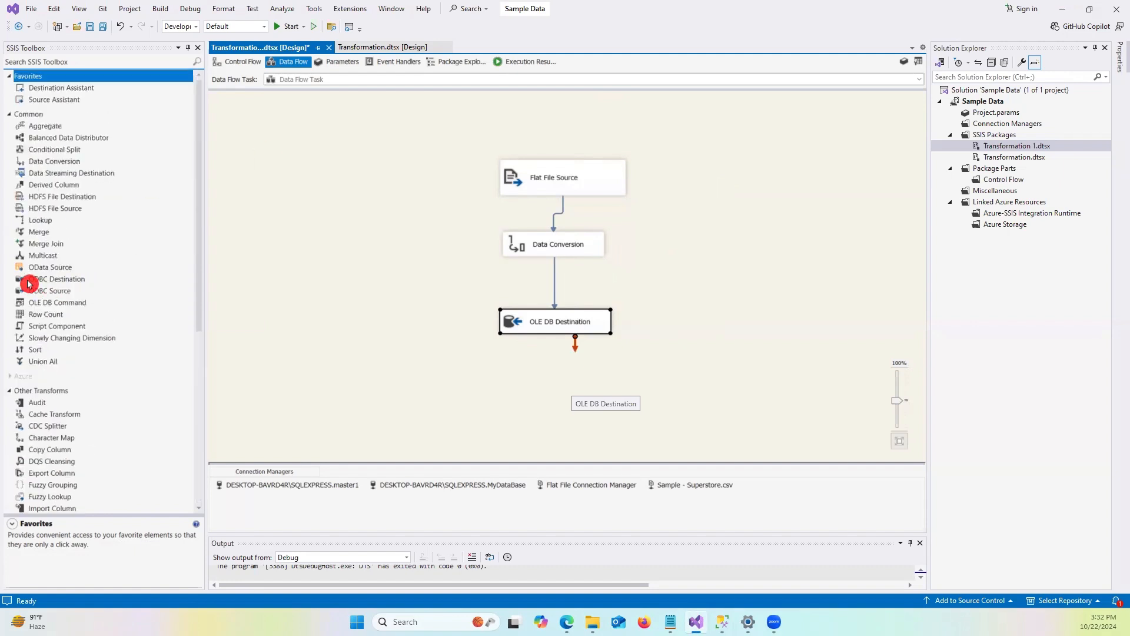
{"action": "left_click", "coordinate": [33, 259]}
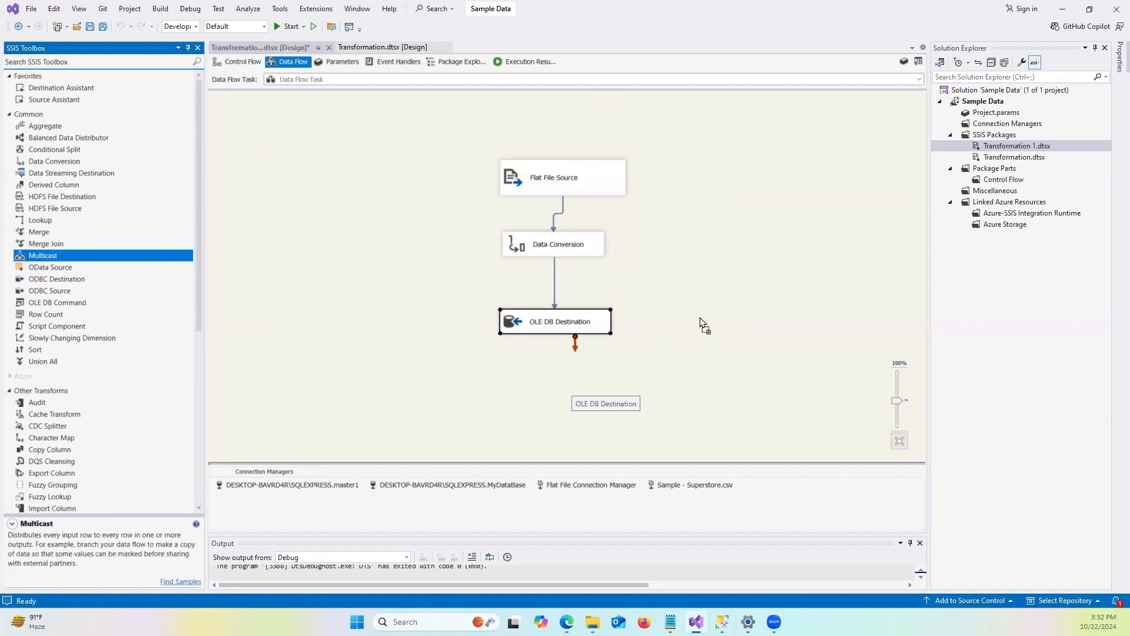
{"action": "left_click_drag", "start_coordinate": [724, 306], "coordinate": [681, 272]}
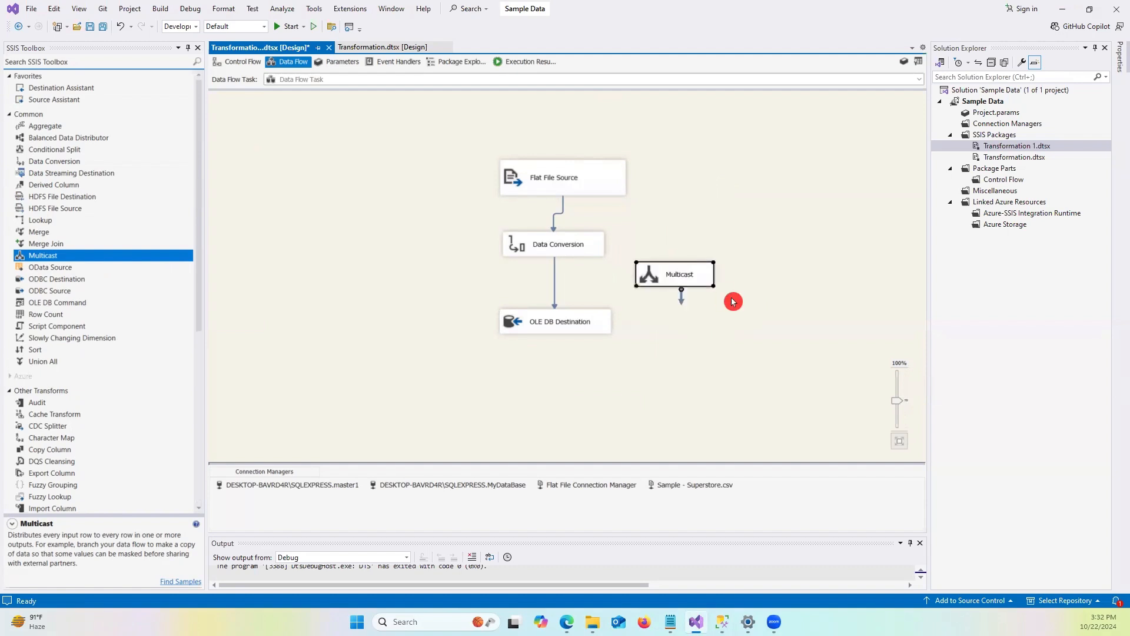
Remove the path from Data Conversion to OLE DB Destination and connect Data Conversion to the Multicast instead.
{"action": "left_click", "coordinate": [556, 293]}
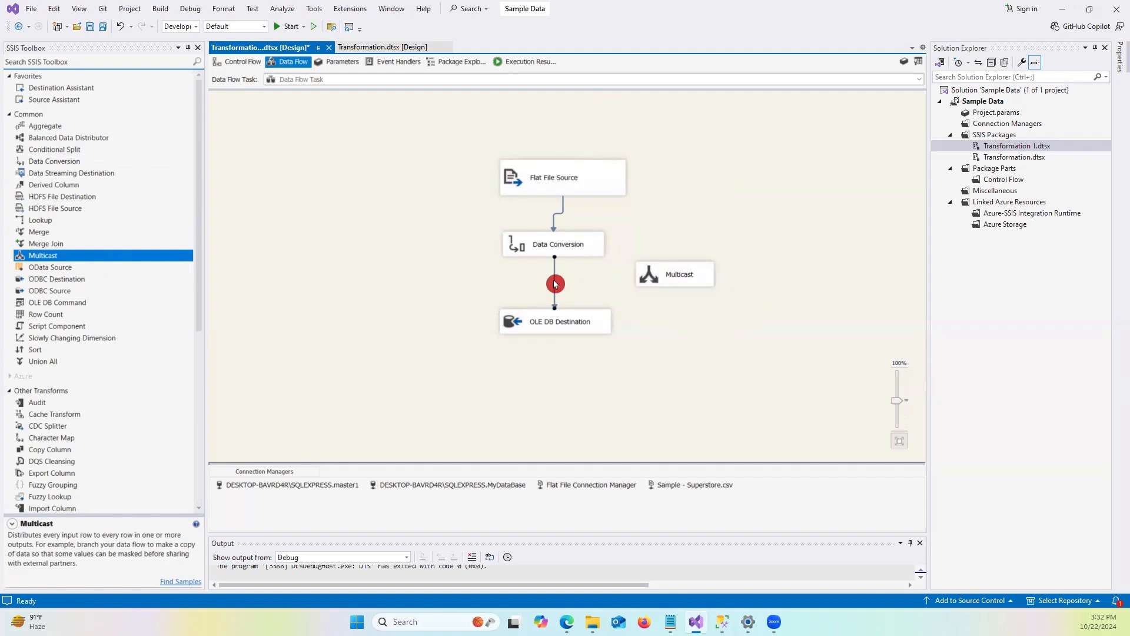
{"action": "left_click", "coordinate": [541, 247]}
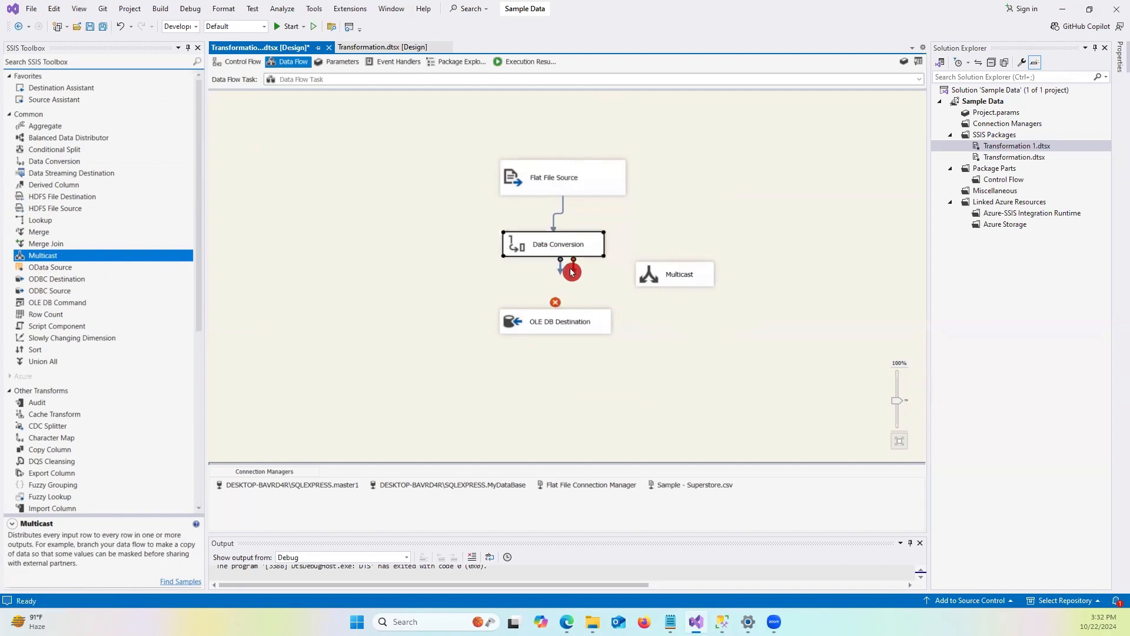
{"action": "left_click_drag", "start_coordinate": [561, 272], "coordinate": [681, 272]}
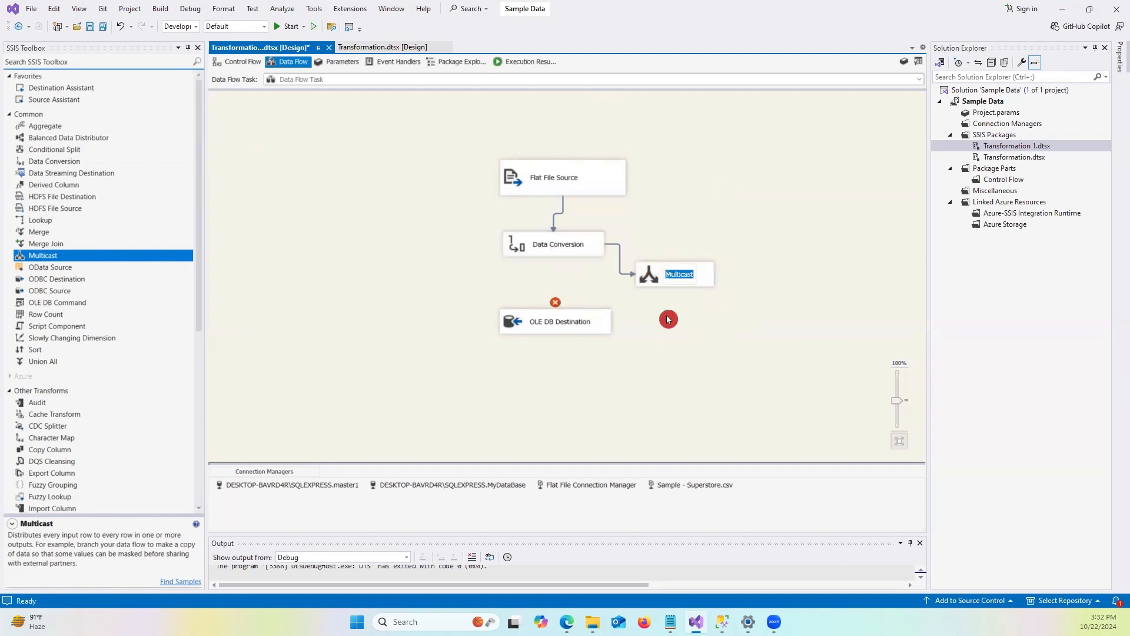
Connect the Multicast's output to OLE DB Destination and review that destination's settings.
{"action": "left_click", "coordinate": [677, 283]}
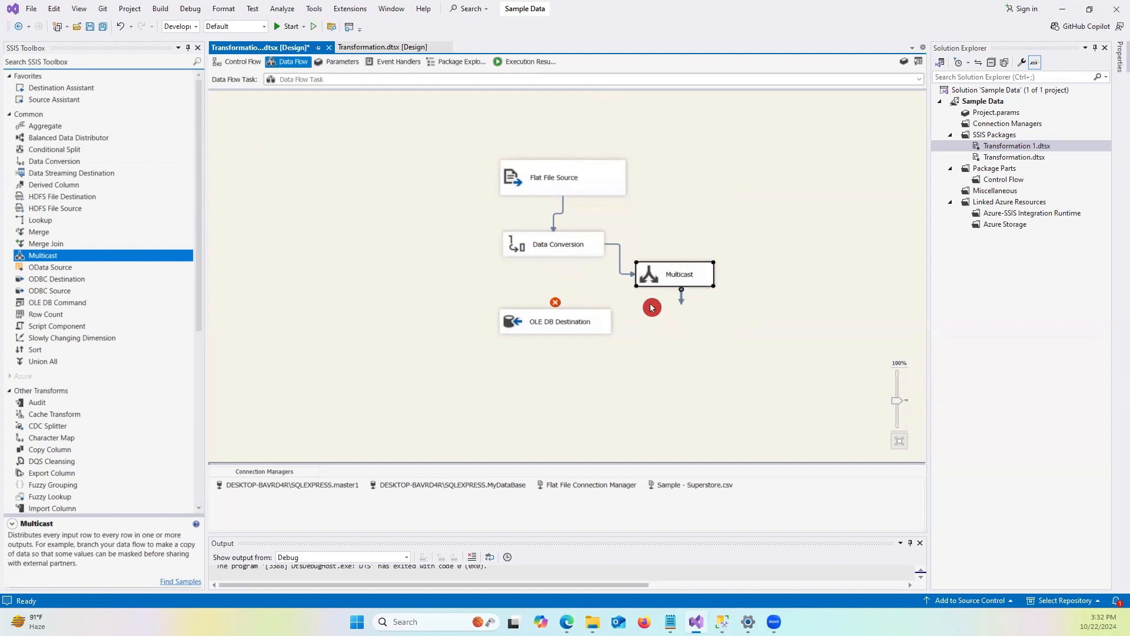
{"action": "left_click_drag", "start_coordinate": [681, 304], "coordinate": [556, 321]}
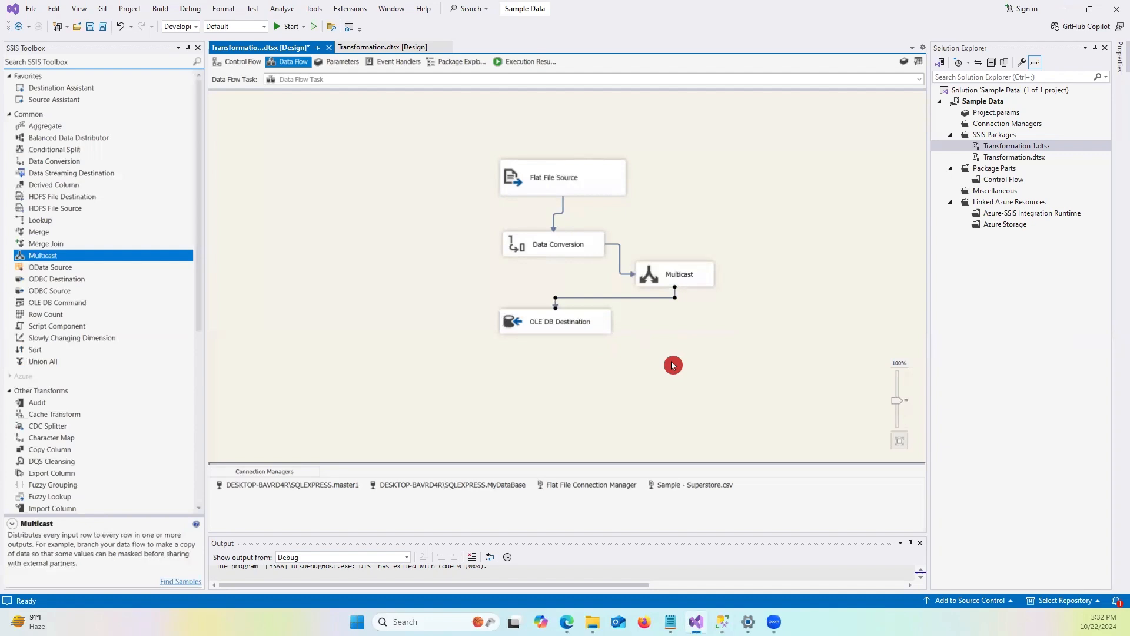
{"action": "double_click", "coordinate": [572, 328]}
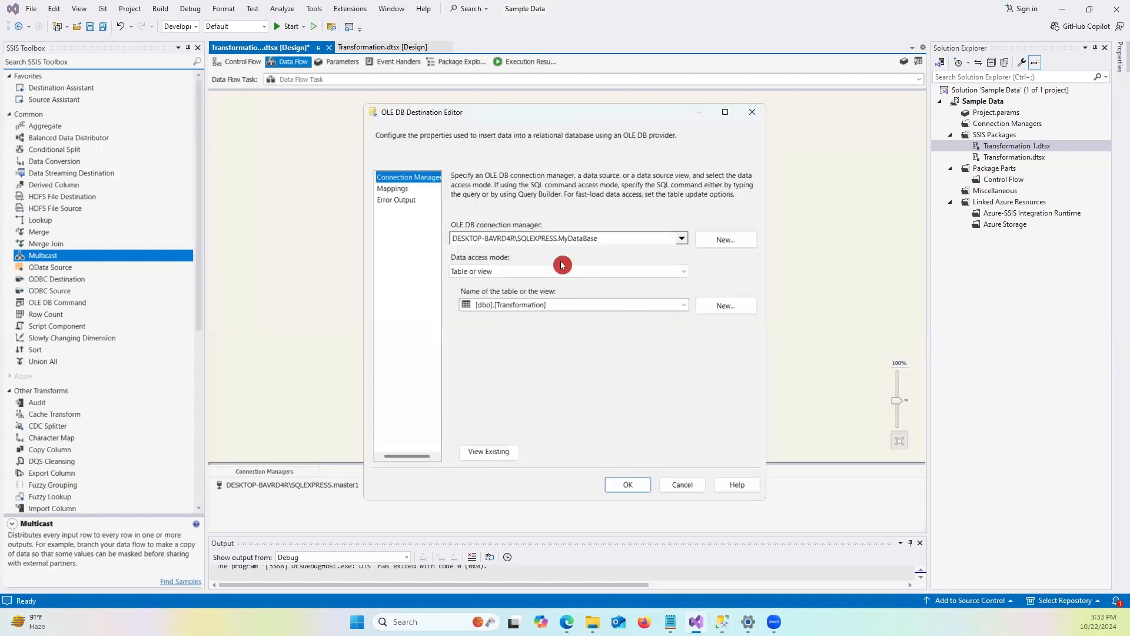
{"action": "left_click", "coordinate": [629, 485]}
Add a second OLE DB Destination below the Multicast and connect another Multicast output to it.
{"action": "scroll", "coordinate": [106, 345], "scroll_direction": "down", "scroll_amount": 4}
{"action": "scroll", "coordinate": [107, 346], "scroll_direction": "down", "scroll_amount": 5}
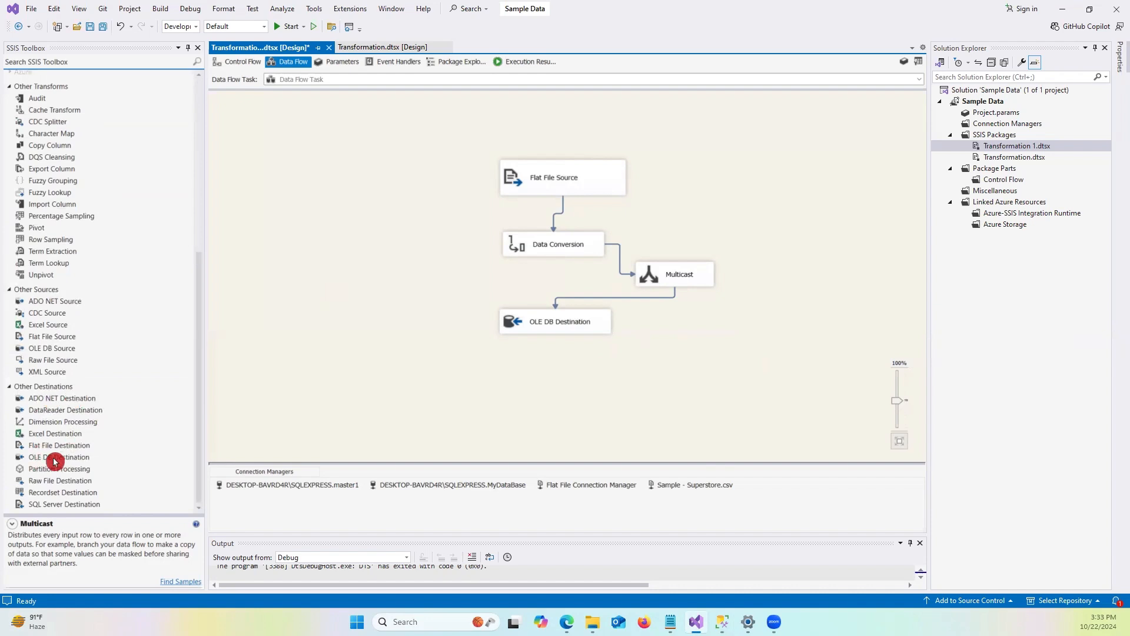
{"action": "left_click", "coordinate": [47, 458]}
{"action": "left_click_drag", "start_coordinate": [54, 461], "coordinate": [702, 401]}
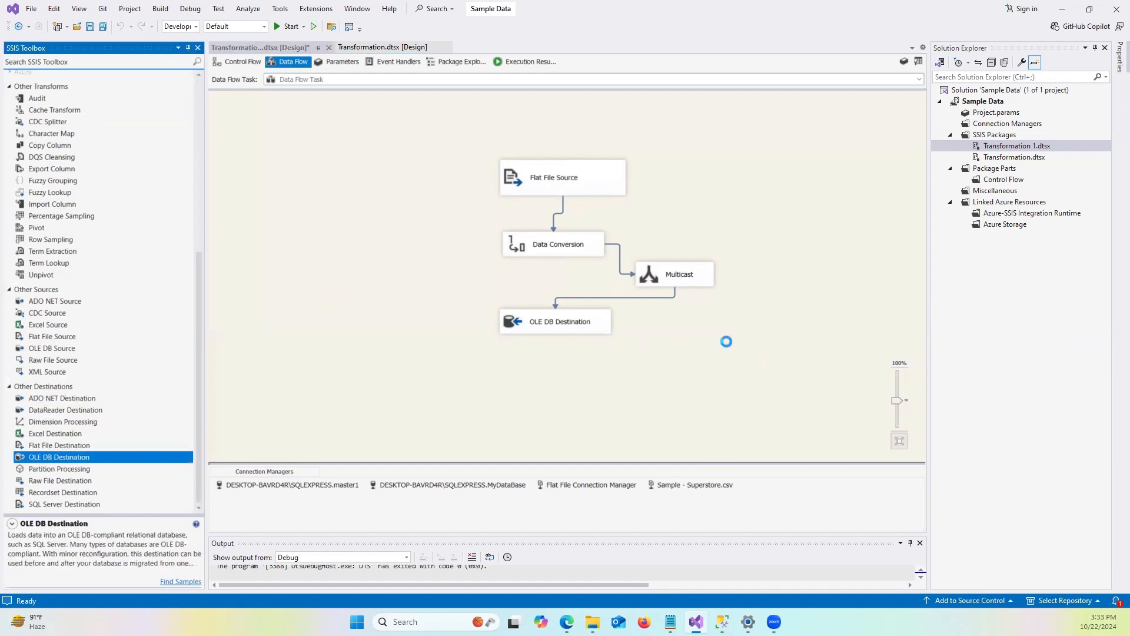
{"action": "left_click_drag", "start_coordinate": [760, 357], "coordinate": [730, 325]}
{"action": "left_click", "coordinate": [680, 281]}
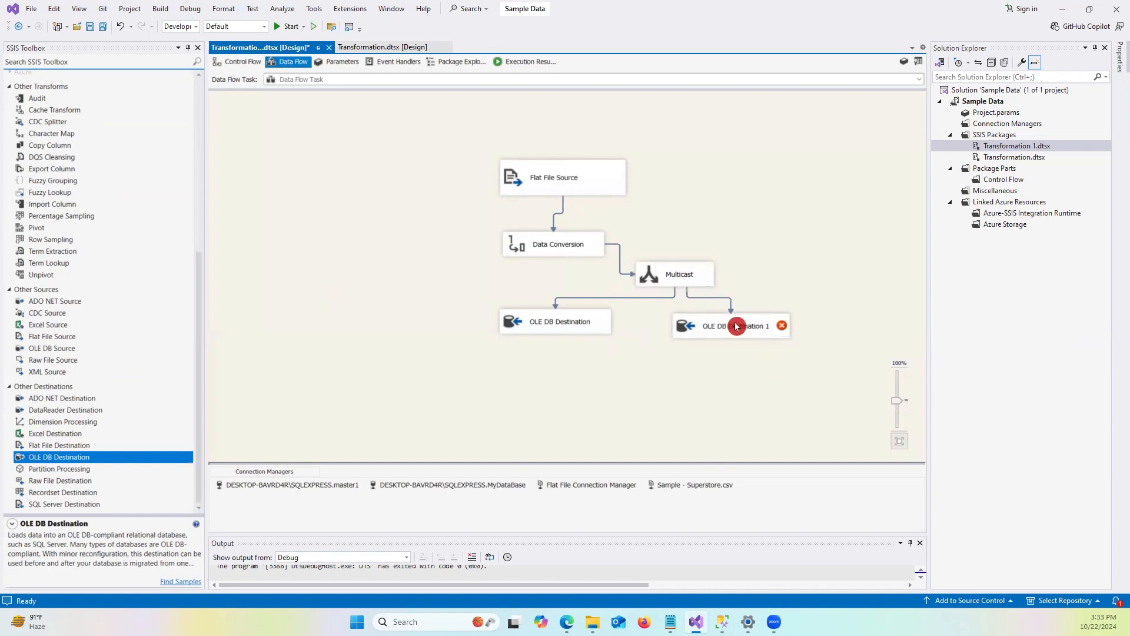
Open OLE DB Destination 1's editor and choose the DESKTOP-BAVRD4R\SQLEXPRESS.master1 connection manager.
{"action": "left_click", "coordinate": [545, 248]}
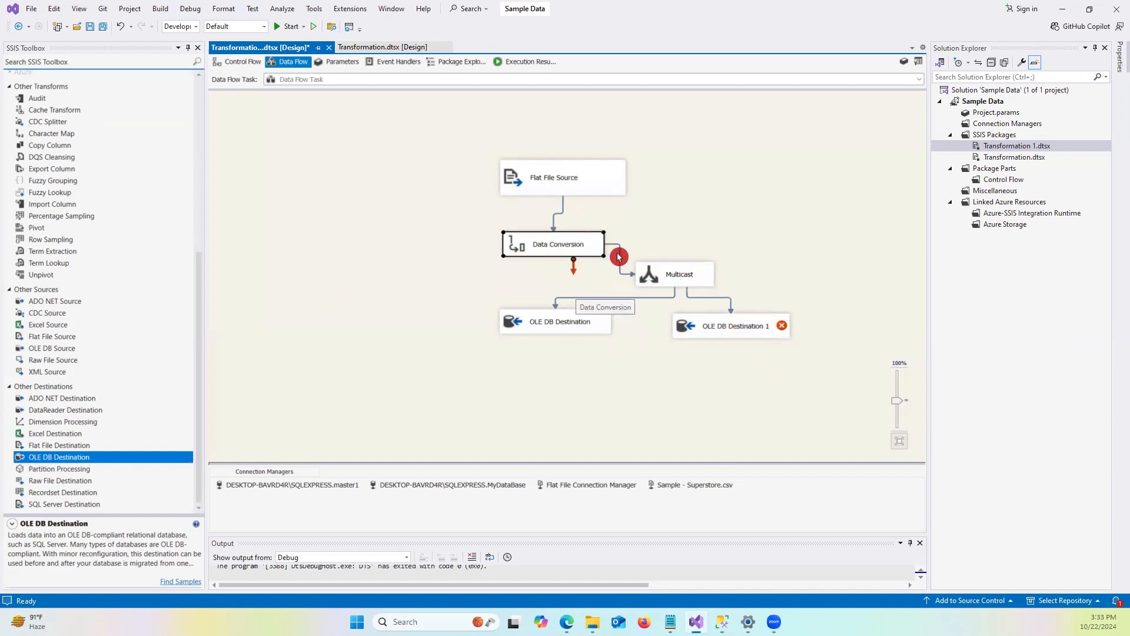
{"action": "left_click", "coordinate": [705, 281]}
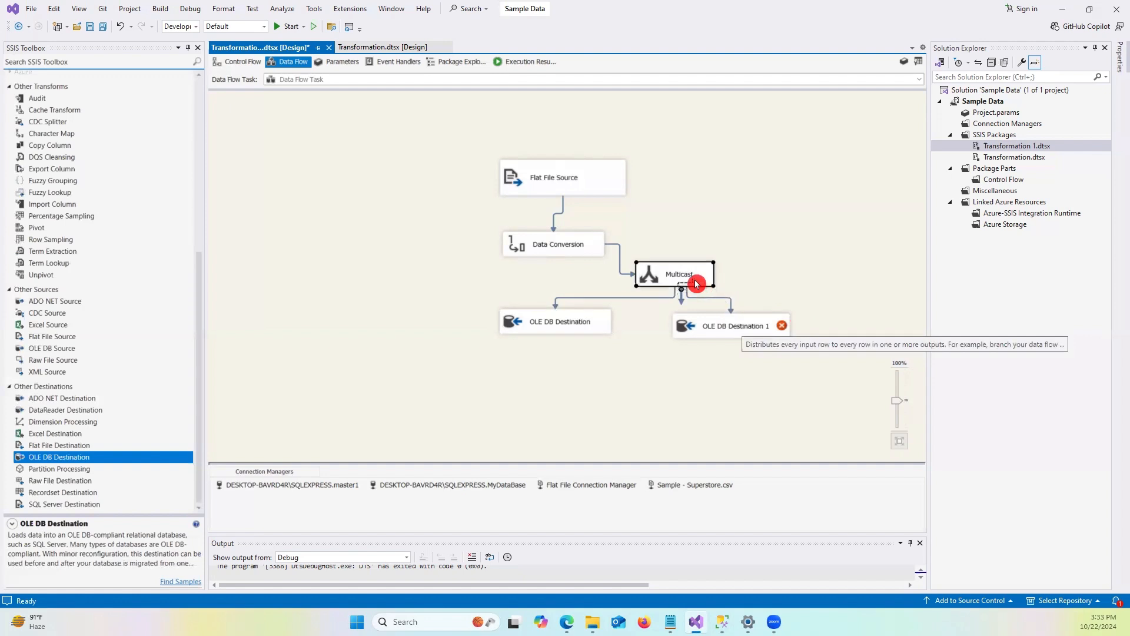
{"action": "left_click_drag", "start_coordinate": [708, 295], "coordinate": [709, 333]}
{"action": "double_click", "coordinate": [736, 330]}
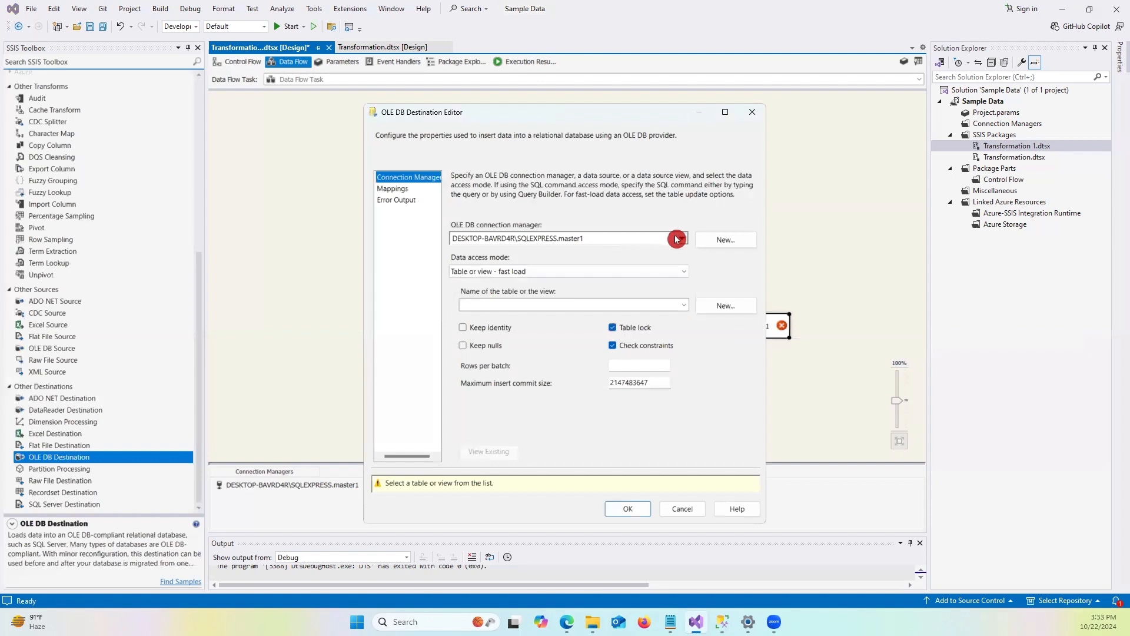
{"action": "left_click", "coordinate": [683, 239]}
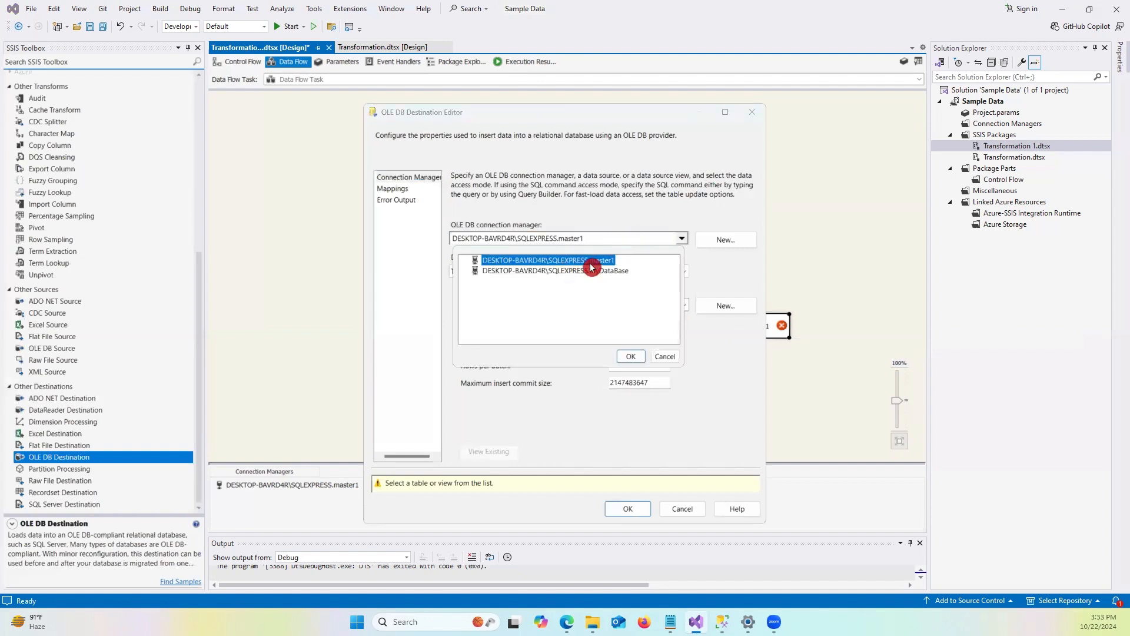
{"action": "left_click", "coordinate": [634, 357]}
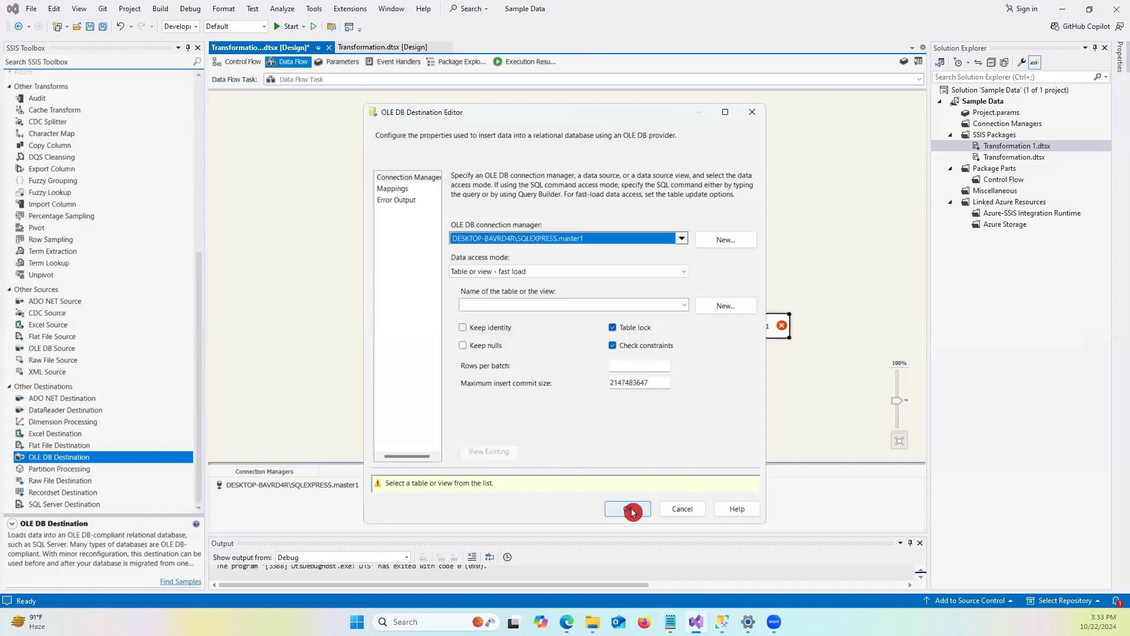
{"action": "left_click", "coordinate": [404, 177]}
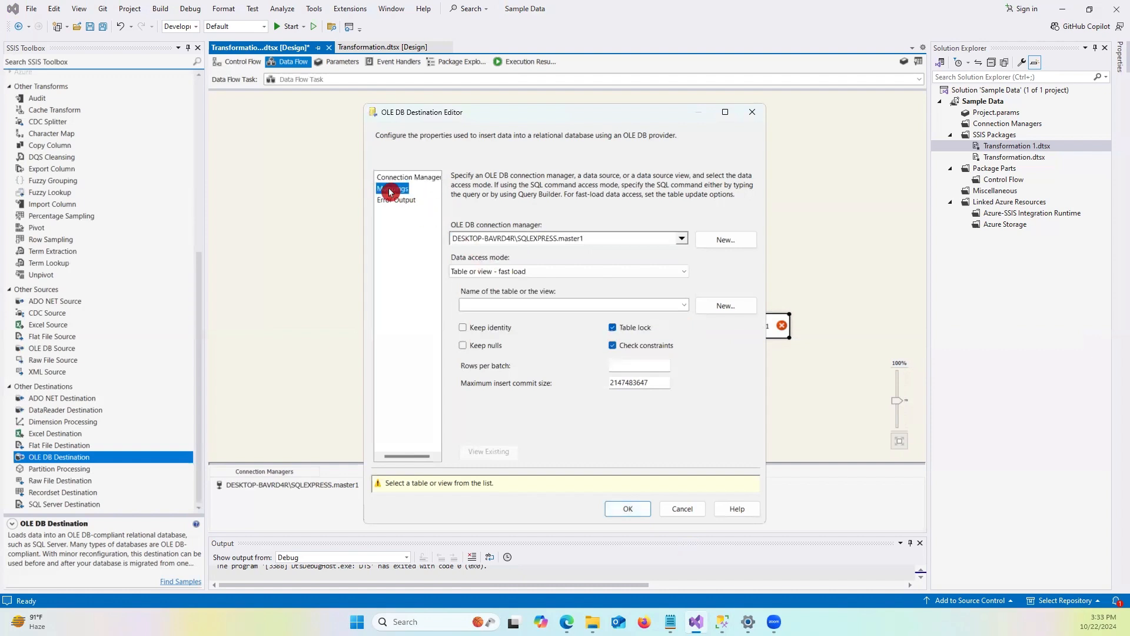
Set the data access mode to Table or view, pick [dbo].[Transformation_1], and accept the column mappings.
{"action": "left_click", "coordinate": [514, 273]}
{"action": "left_click", "coordinate": [480, 284]}
{"action": "left_click", "coordinate": [498, 310]}
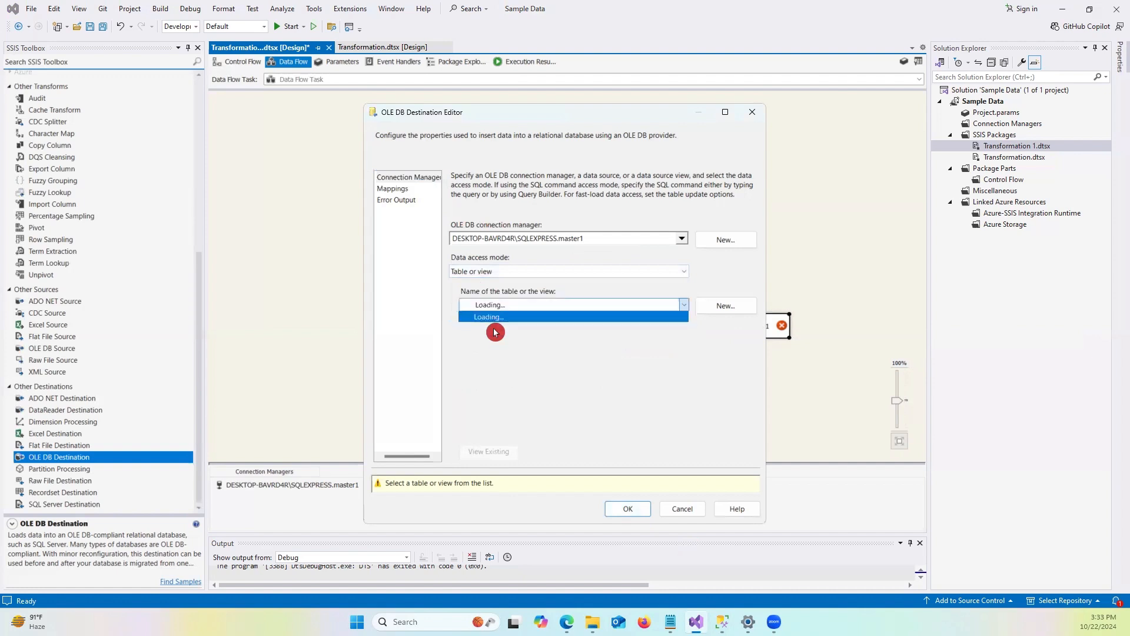
{"action": "left_click", "coordinate": [478, 329]}
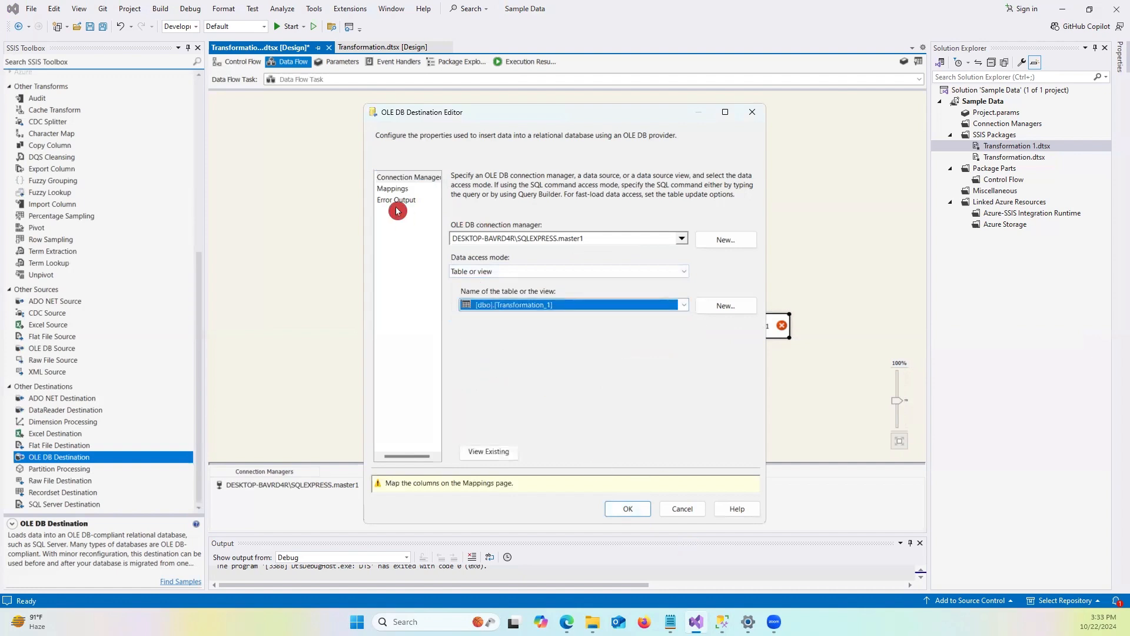
{"action": "left_click", "coordinate": [392, 188]}
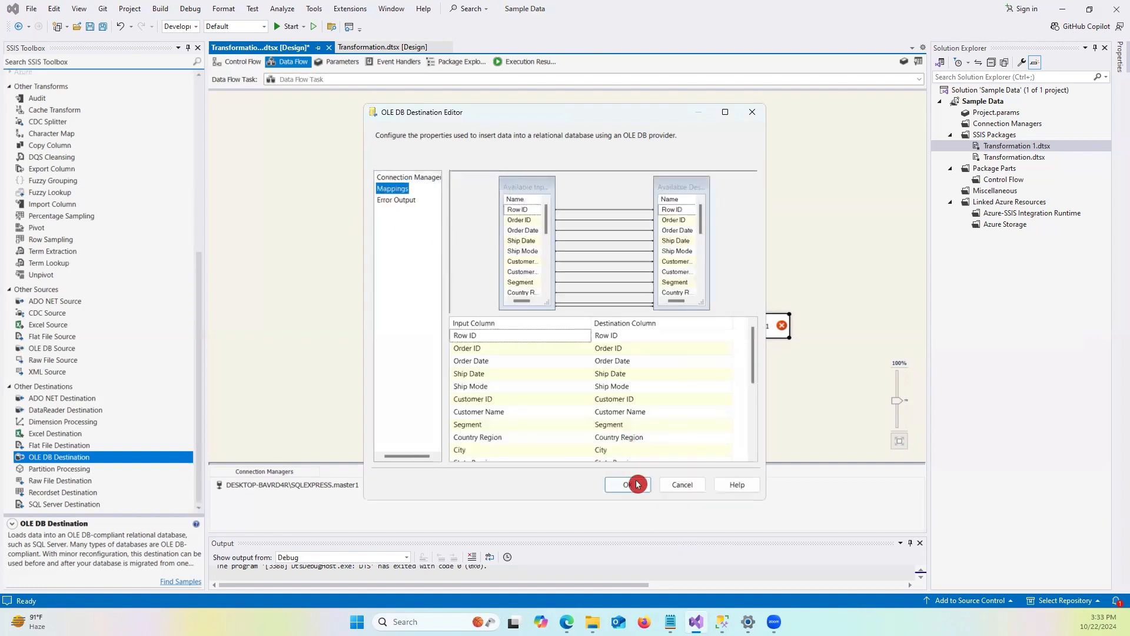
{"action": "left_click", "coordinate": [636, 482]}
Remap OLE DB Destination 1 so Row ID and Order ID take the converted C_Row ID and C_Order ID columns.
{"action": "left_click", "coordinate": [781, 328]}
{"action": "mouse_move", "coordinate": [783, 331]}
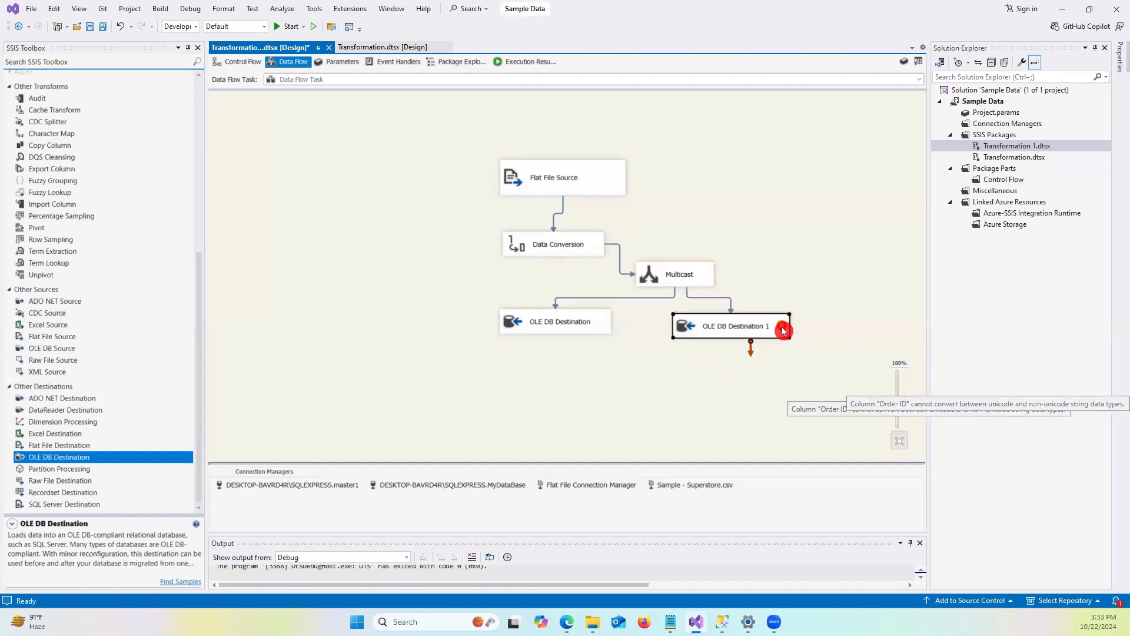
{"action": "double_click", "coordinate": [746, 326]}
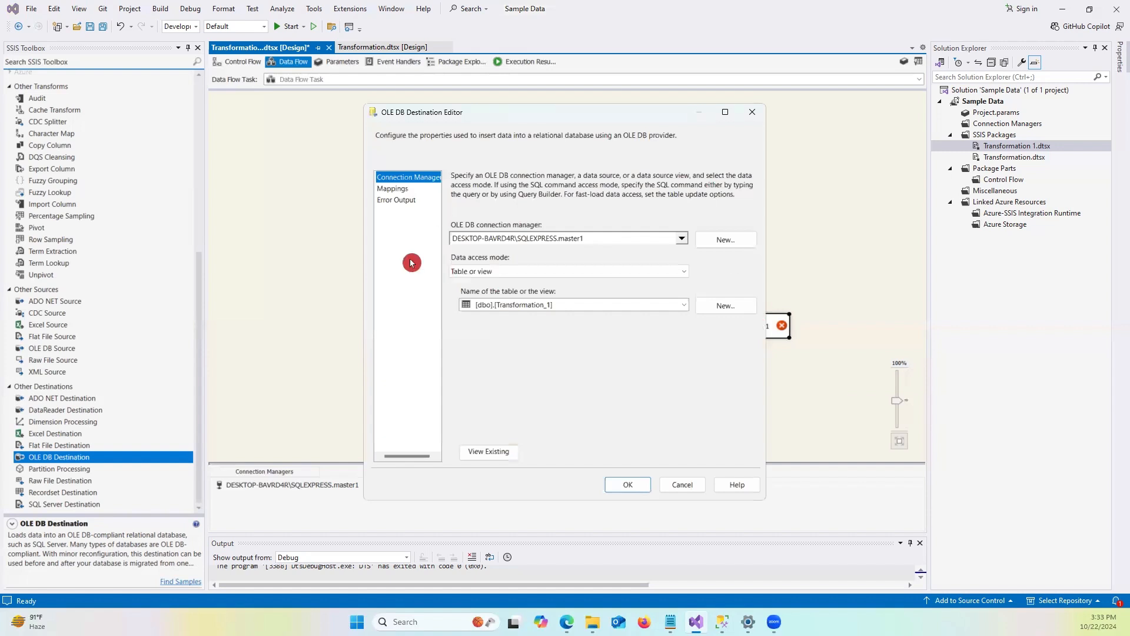
{"action": "left_click", "coordinate": [401, 188]}
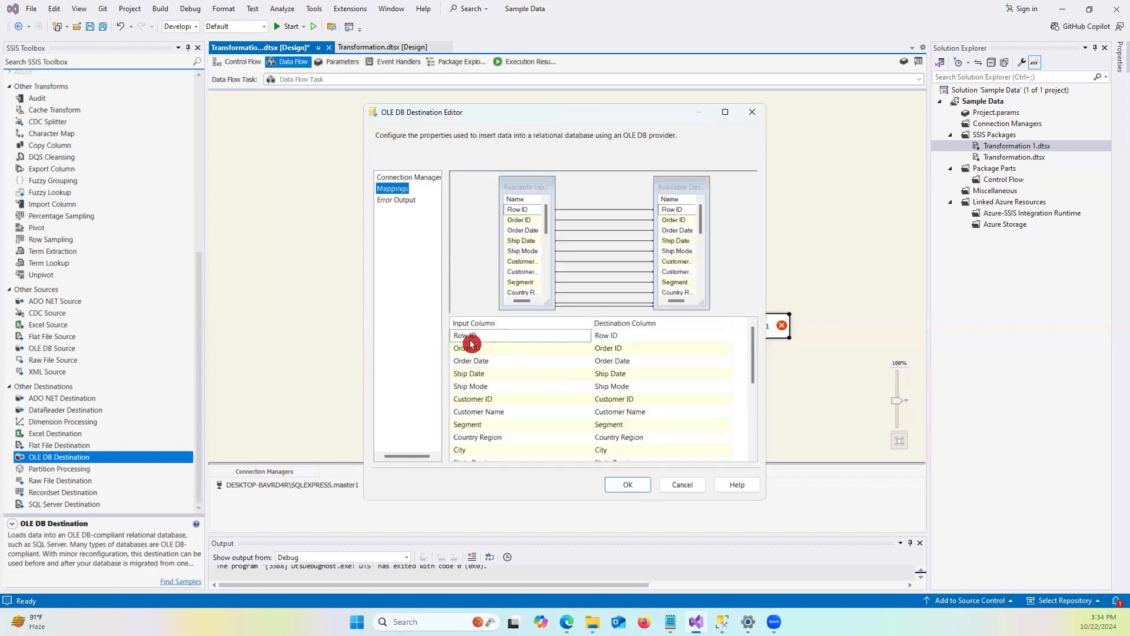
{"action": "left_click", "coordinate": [479, 336]}
{"action": "left_click", "coordinate": [585, 336]}
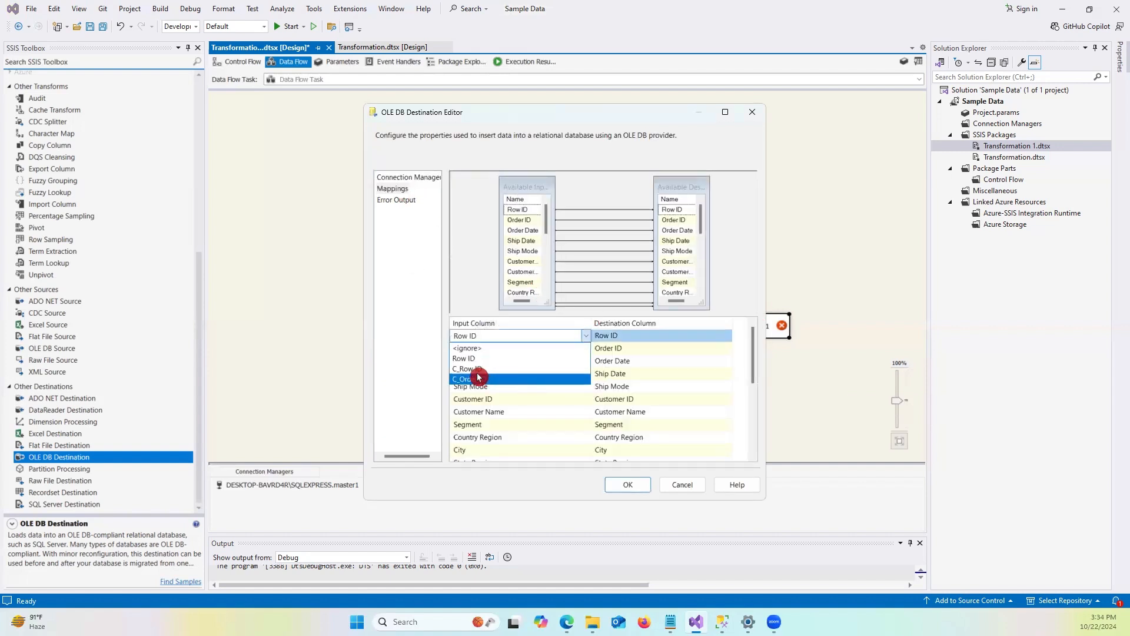
{"action": "left_click", "coordinate": [465, 368]}
{"action": "left_click", "coordinate": [487, 350]}
{"action": "left_click", "coordinate": [586, 349]}
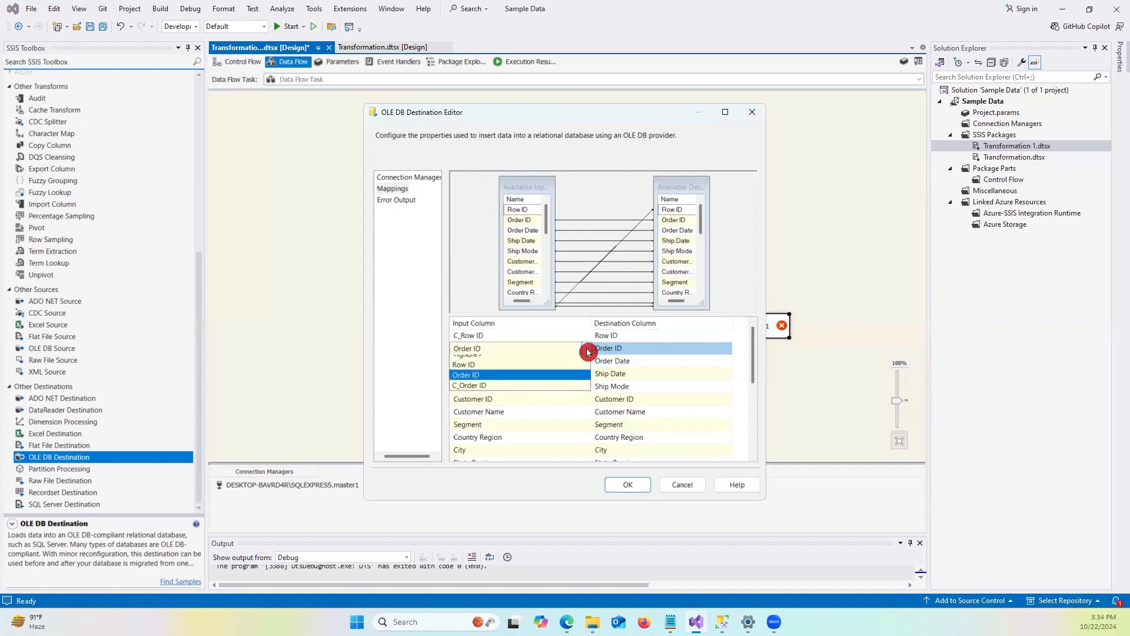
{"action": "left_click", "coordinate": [478, 391]}
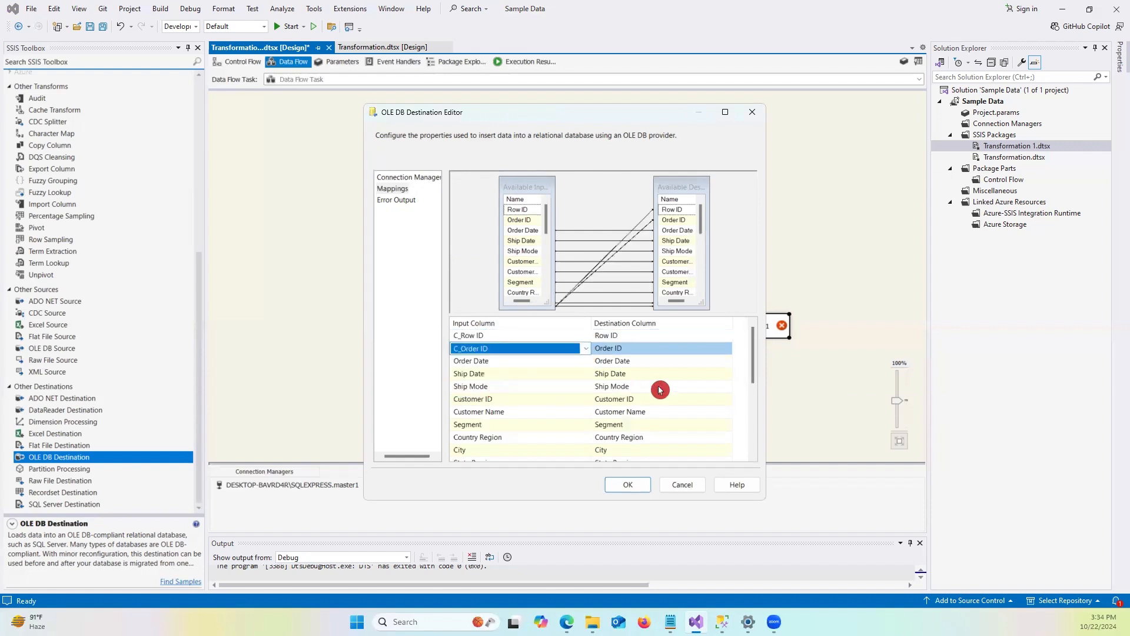
{"action": "left_click", "coordinate": [647, 481]}
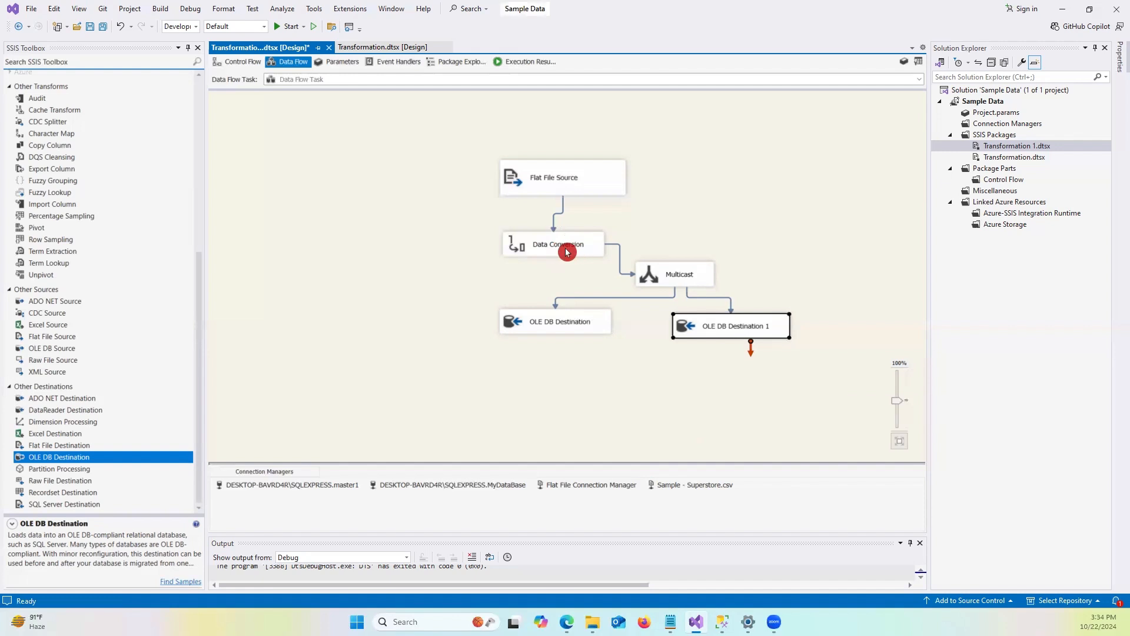
Switch to the Control Flow and select the Data Flow Task.
{"action": "left_click", "coordinate": [696, 365]}
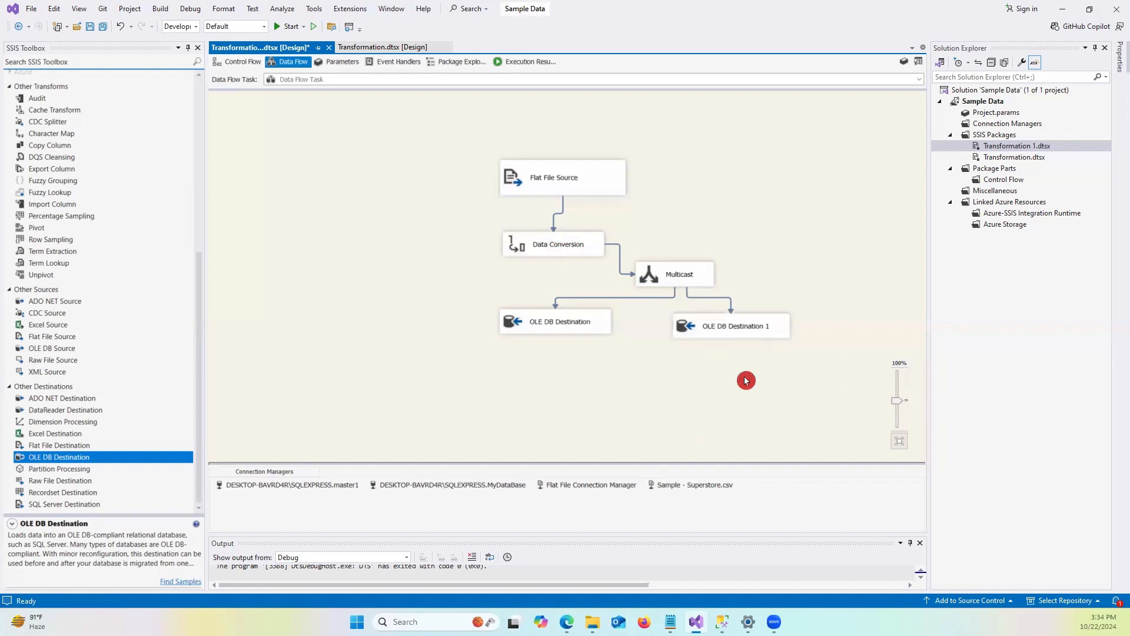
{"action": "left_click", "coordinate": [755, 327]}
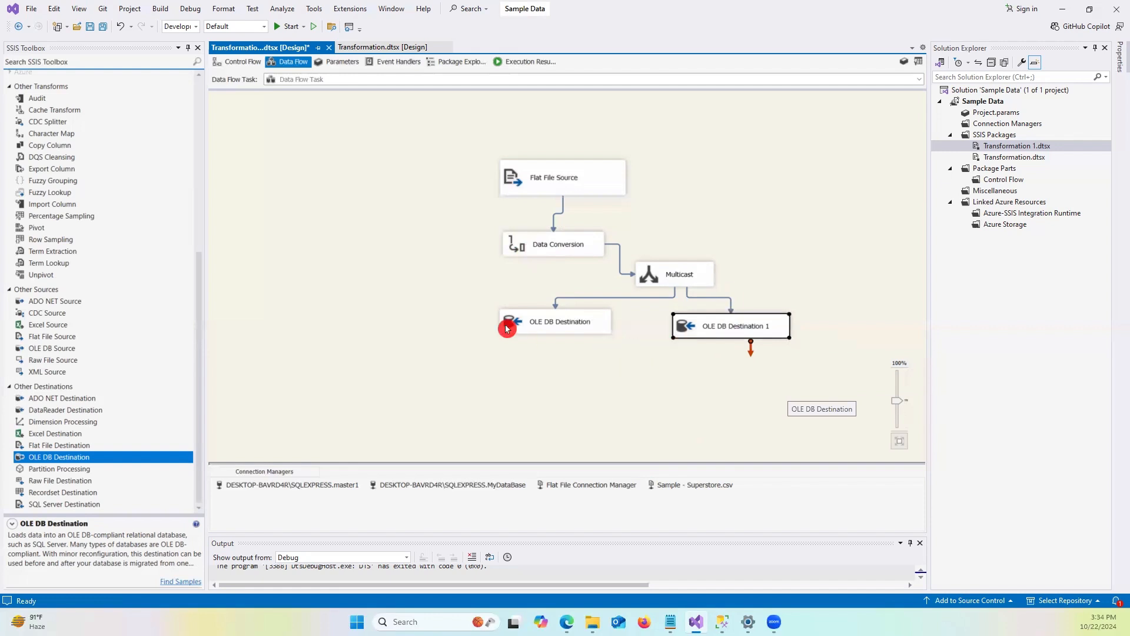
{"action": "left_click", "coordinate": [604, 384]}
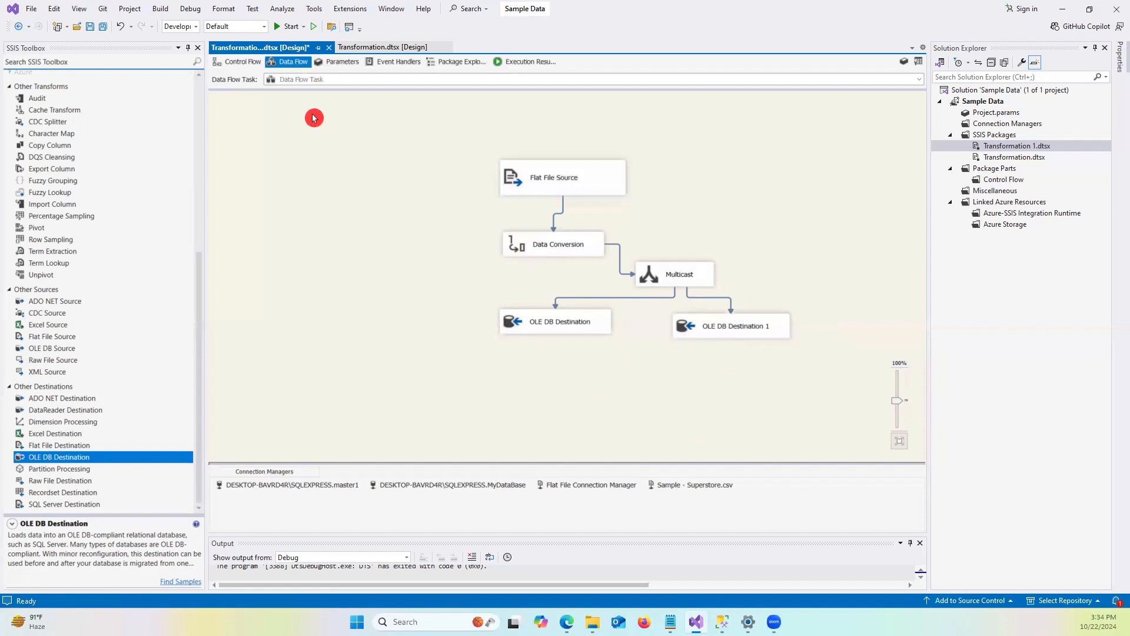
{"action": "left_click", "coordinate": [239, 62]}
{"action": "left_click", "coordinate": [423, 152]}
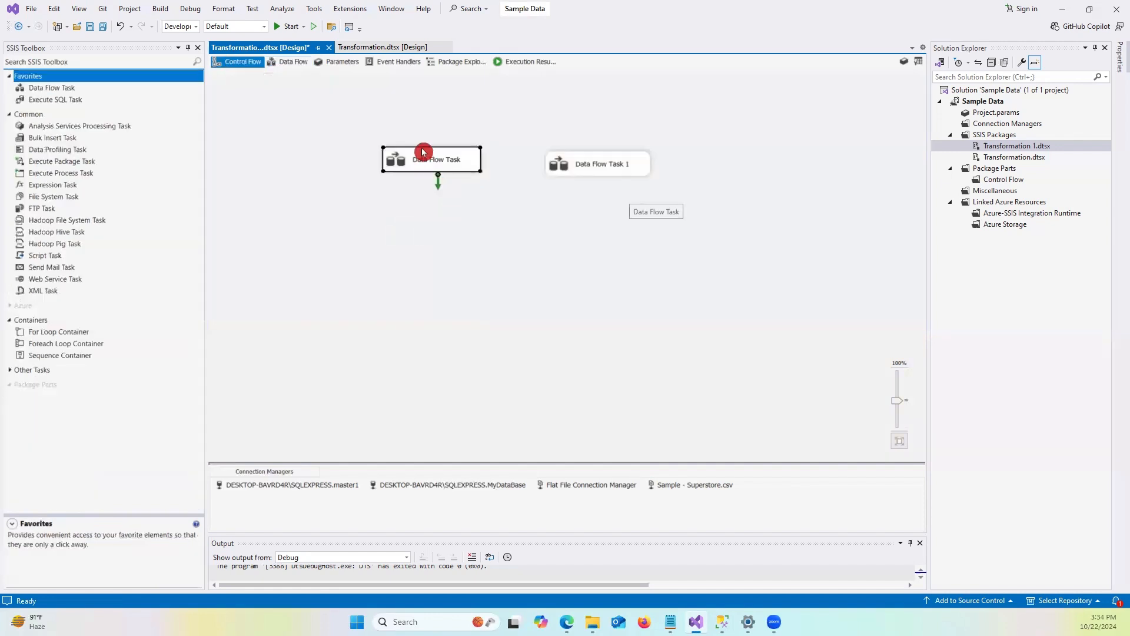
Execute the Data Flow Task on its own from the Control Flow.
{"action": "right_click", "coordinate": [427, 159]}
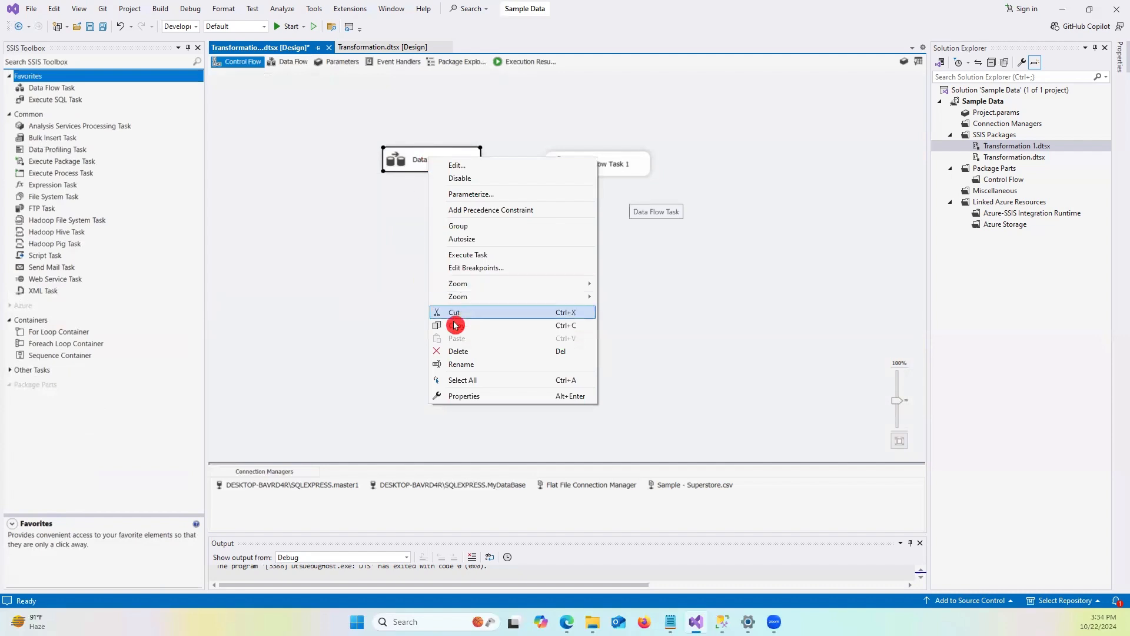
{"action": "left_click", "coordinate": [501, 255]}
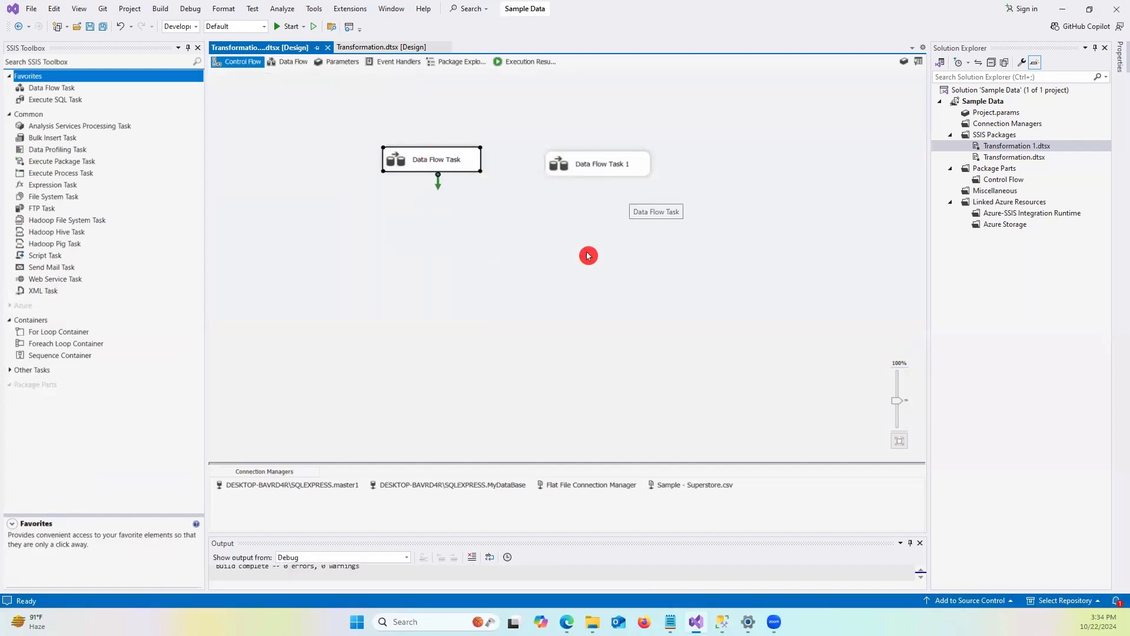
{"action": "left_click", "coordinate": [722, 622]}
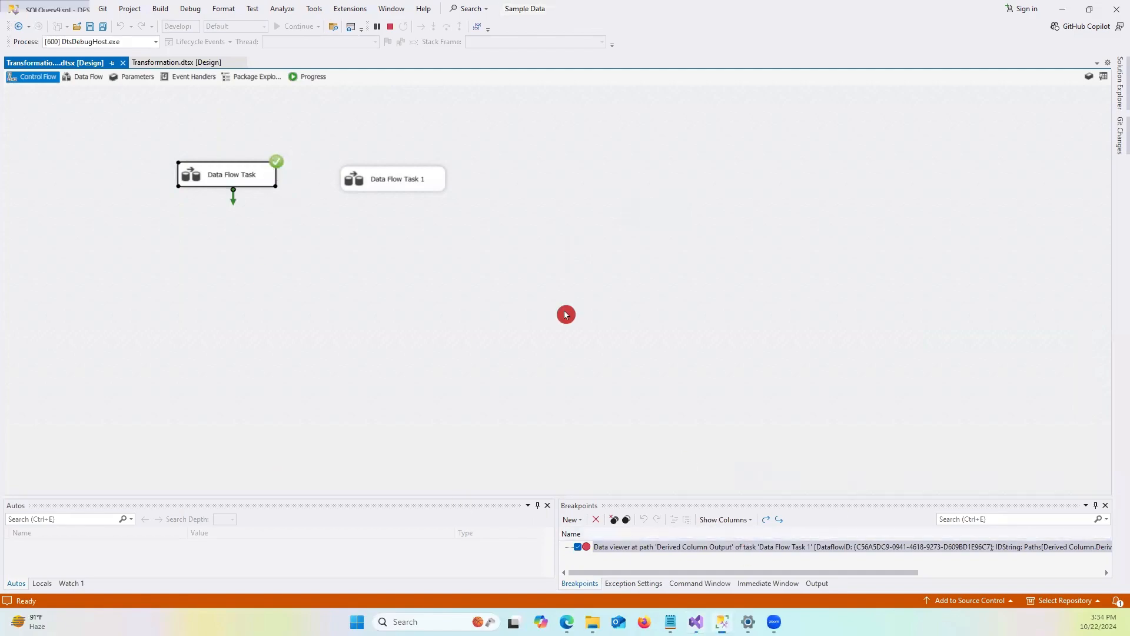
Run the select query on the master database's Transformation_1 table to check the loaded rows.
{"action": "left_click", "coordinate": [629, 222]}
{"action": "scroll", "coordinate": [638, 200], "scroll_direction": "up", "scroll_amount": 1}
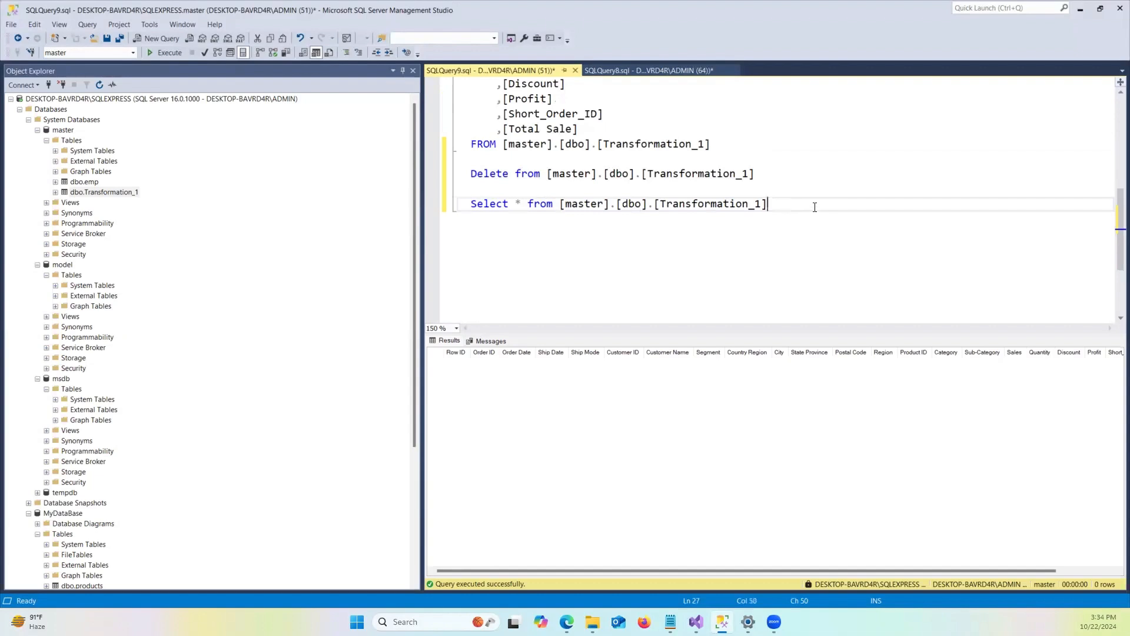
{"action": "left_click_drag", "start_coordinate": [814, 208], "coordinate": [475, 200]}
{"action": "left_click", "coordinate": [166, 53]}
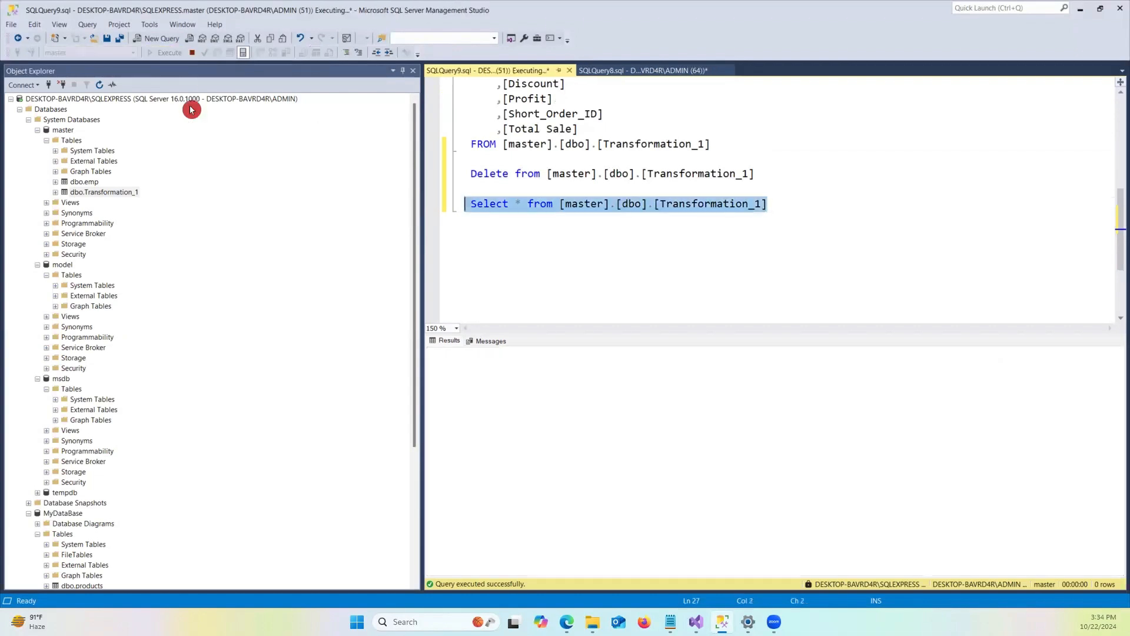
{"action": "left_click", "coordinate": [566, 204]}
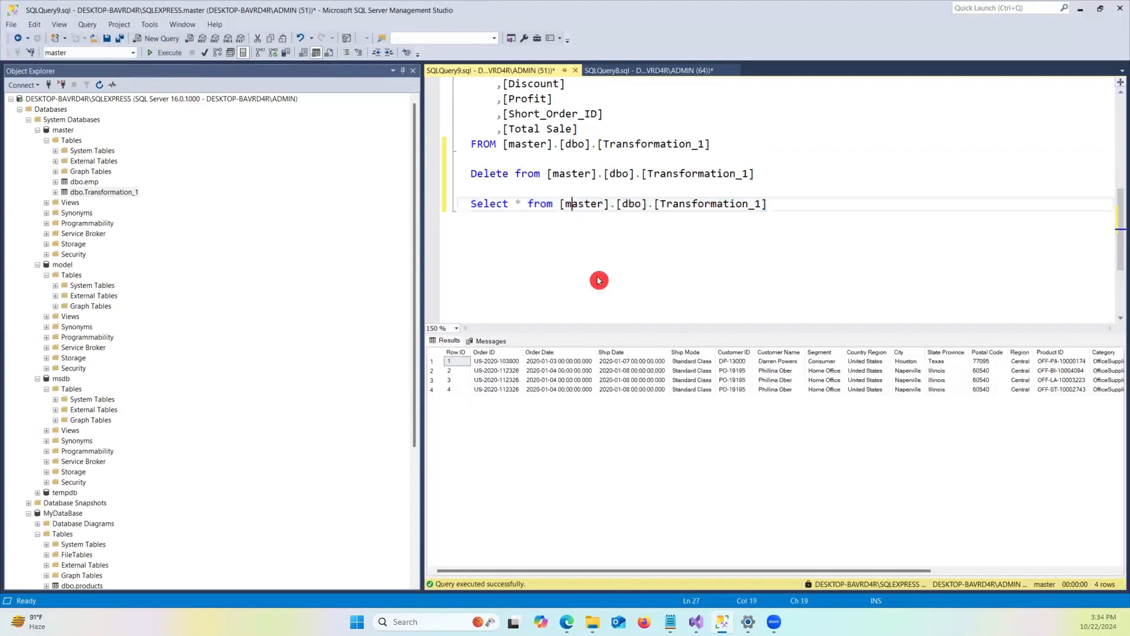
Run the select query on the MyDataBase Transformation table in the second query tab.
{"action": "left_click", "coordinate": [616, 79]}
{"action": "left_click", "coordinate": [555, 139]}
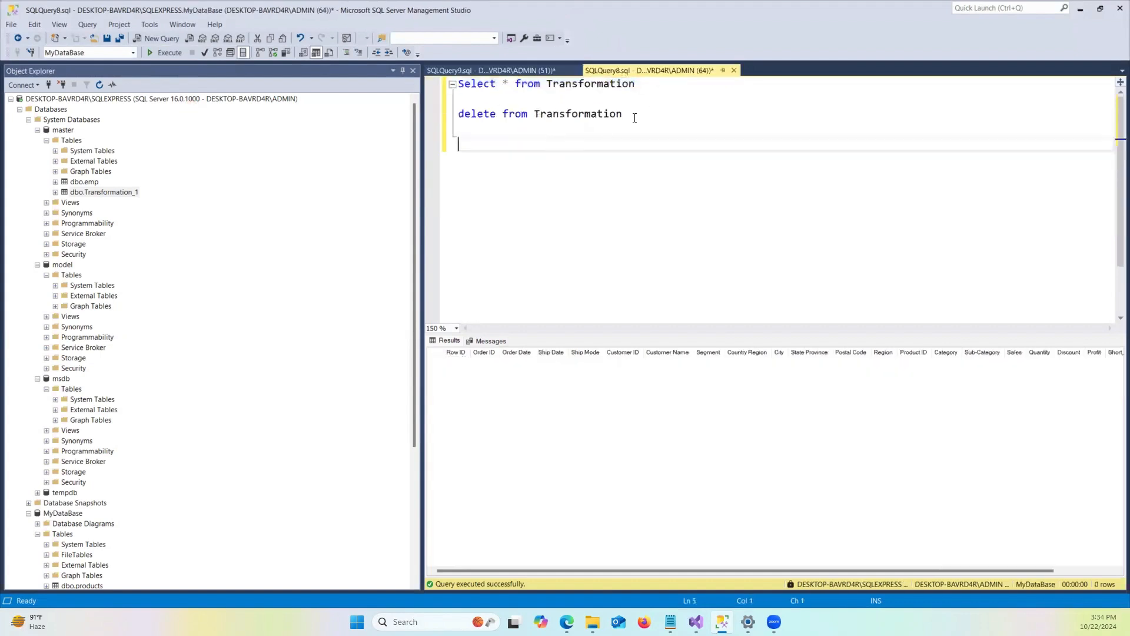
{"action": "left_click_drag", "start_coordinate": [626, 118], "coordinate": [420, 119]}
{"action": "left_click", "coordinate": [625, 174]}
{"action": "left_click_drag", "start_coordinate": [649, 86], "coordinate": [454, 85]}
{"action": "left_click", "coordinate": [165, 52]}
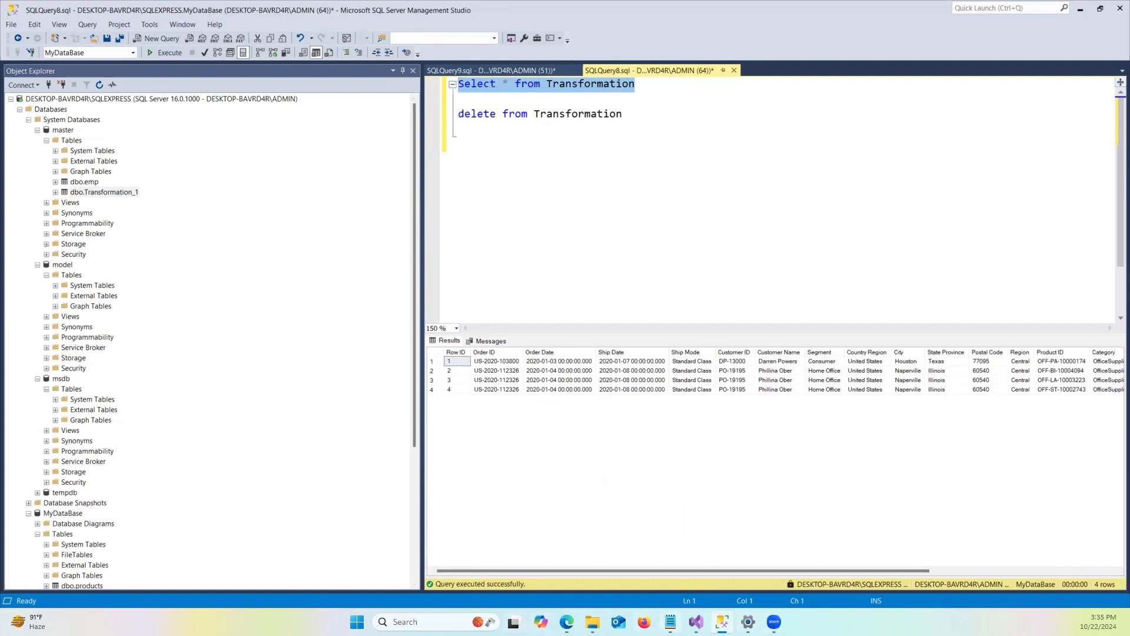
Open the data flow of Data Flow Task 1 in the package designer.
{"action": "left_click", "coordinate": [696, 621]}
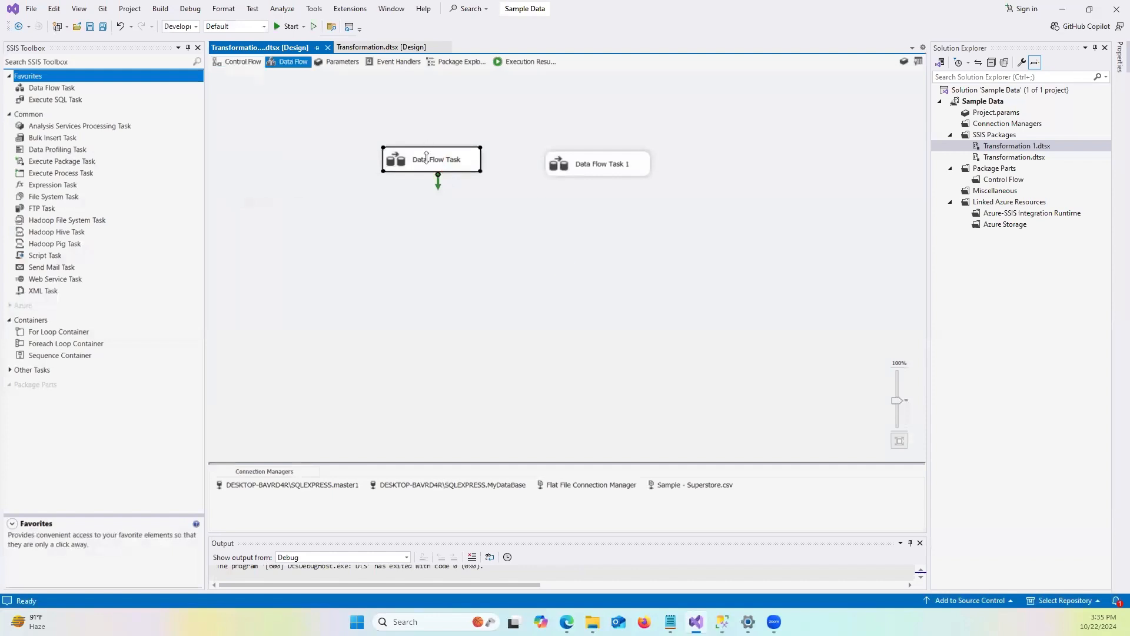
{"action": "double_click", "coordinate": [469, 167]}
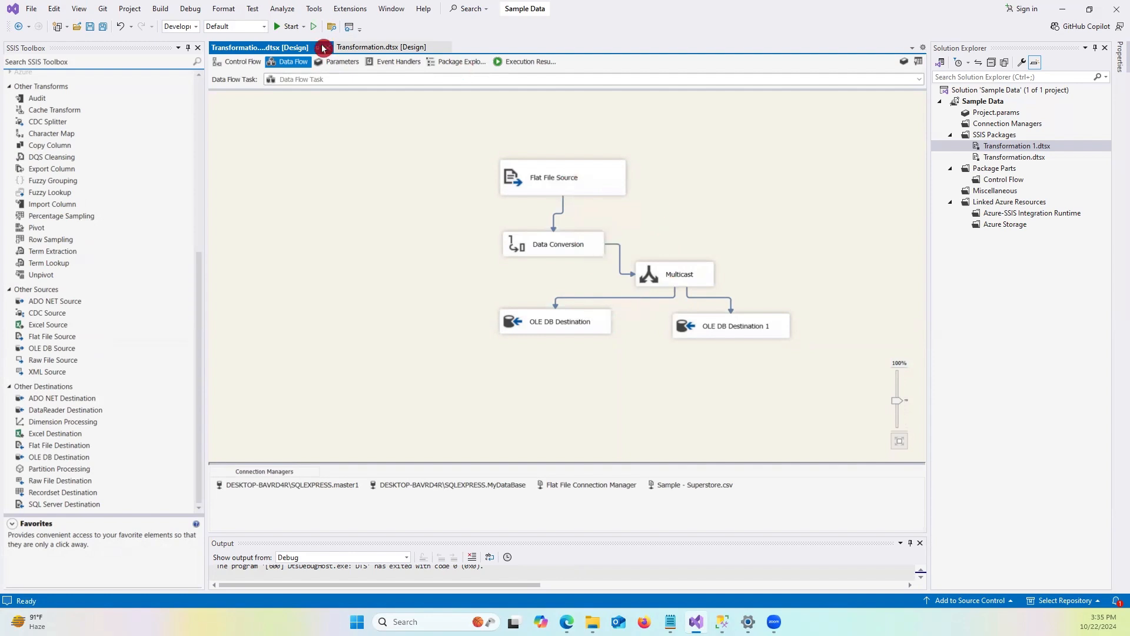
{"action": "left_click", "coordinate": [240, 66]}
{"action": "double_click", "coordinate": [581, 164]}
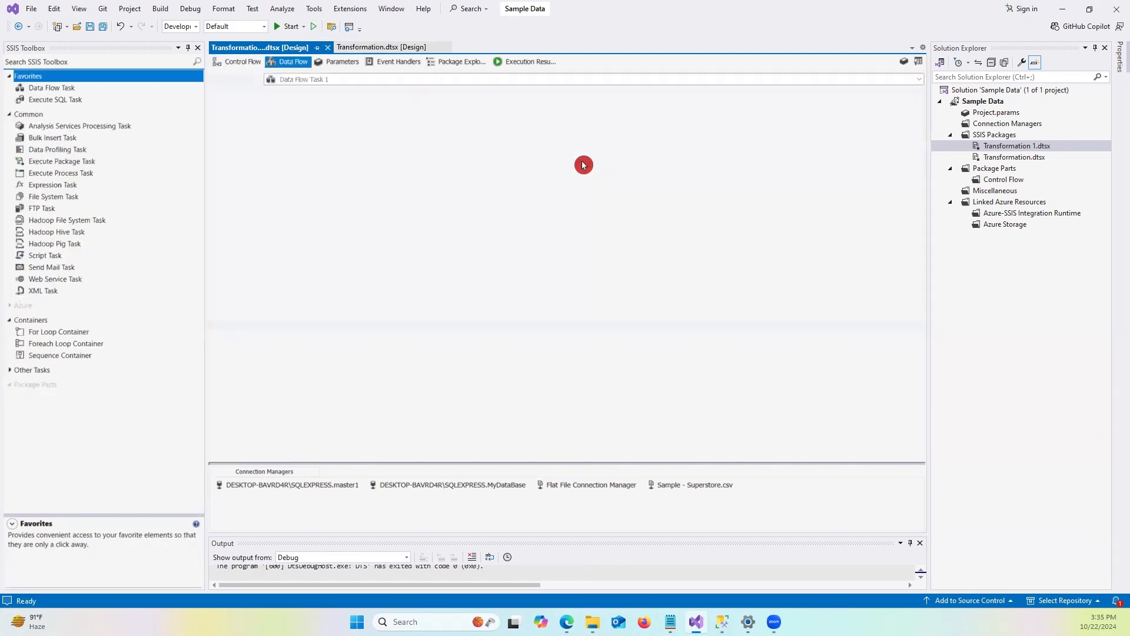
{"action": "left_click", "coordinate": [480, 168]}
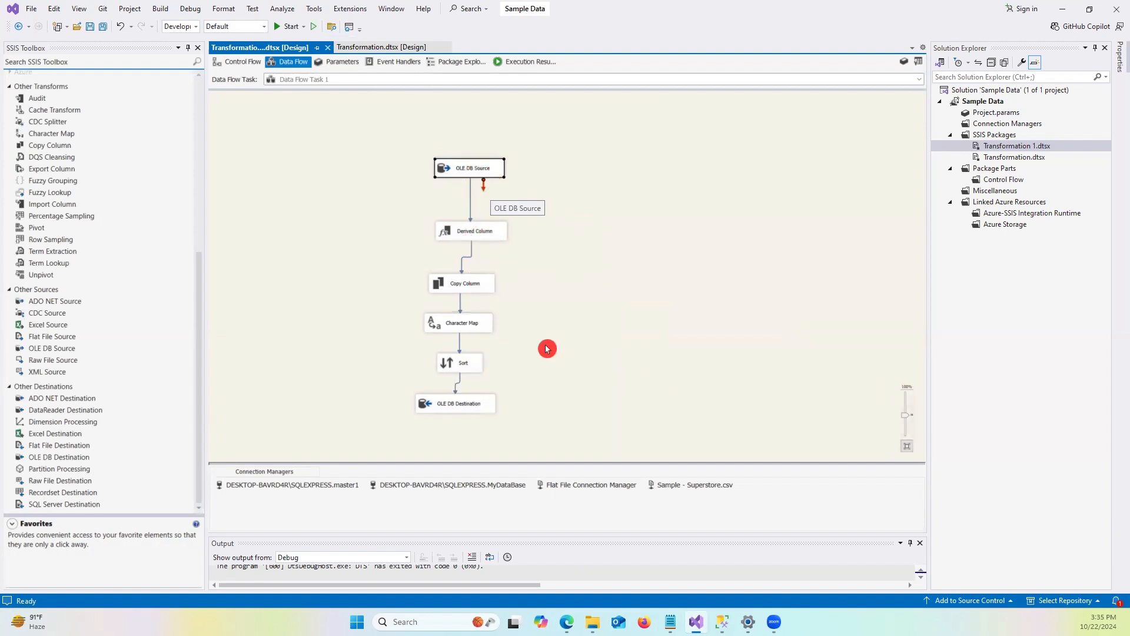
Zoom in on Data Flow Task 1's pipeline and nudge the OLE DB Source slightly lower.
{"action": "left_click", "coordinate": [642, 361]}
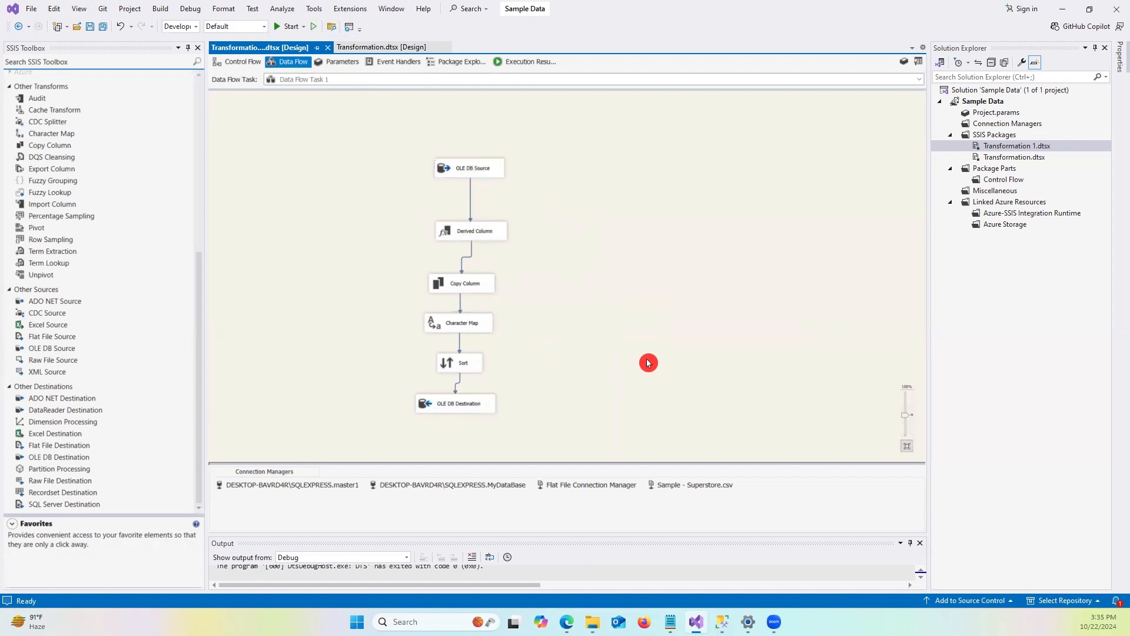
{"action": "right_click", "coordinate": [860, 404]}
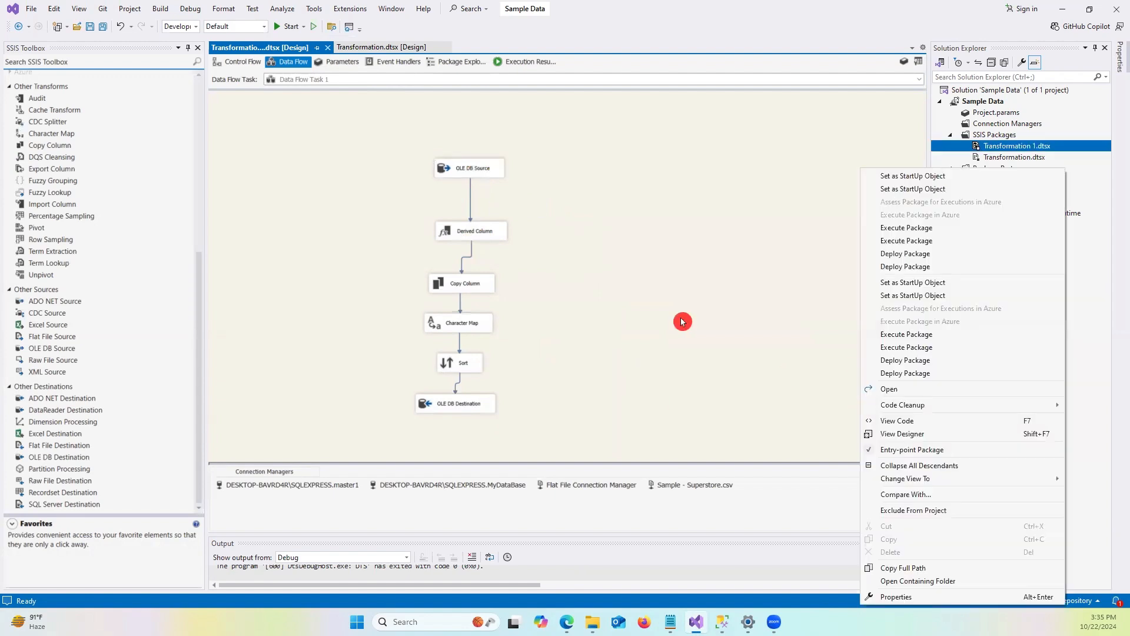
{"action": "left_click", "coordinate": [751, 323]}
{"action": "right_click", "coordinate": [752, 323]}
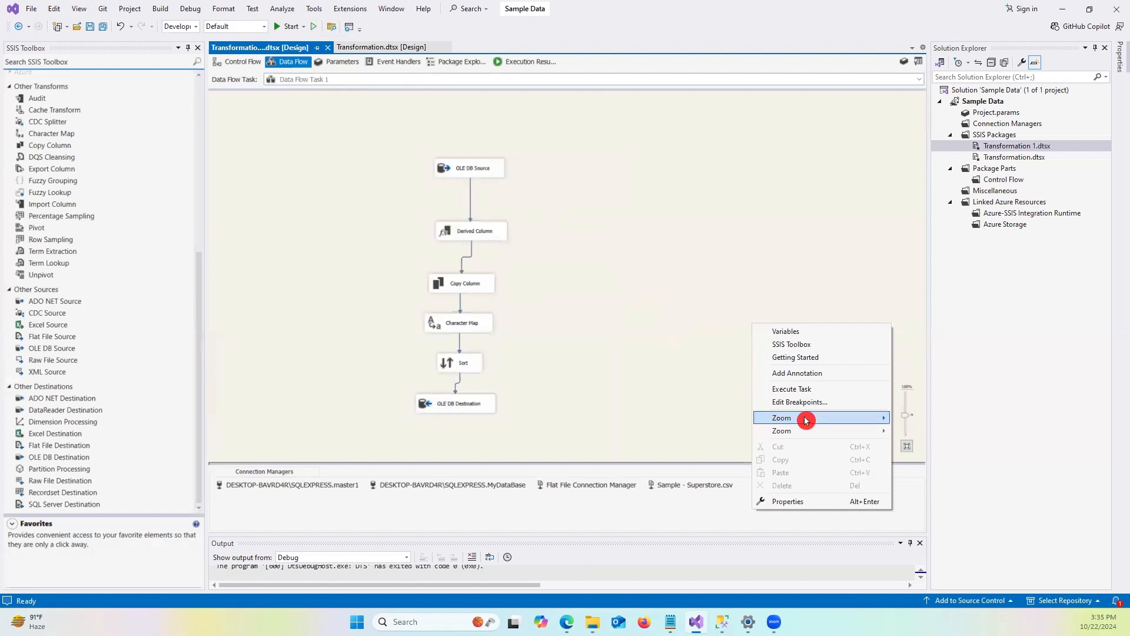
{"action": "mouse_move", "coordinate": [802, 418]}
{"action": "left_click", "coordinate": [922, 323]}
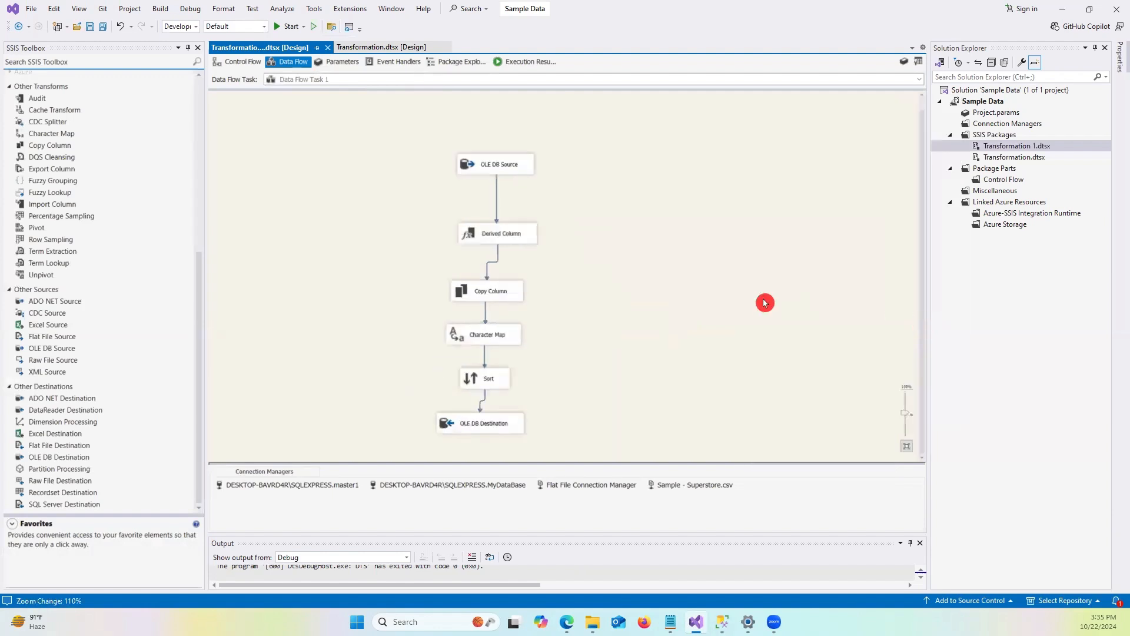
{"action": "right_click", "coordinate": [764, 302]}
{"action": "mouse_move", "coordinate": [802, 395]}
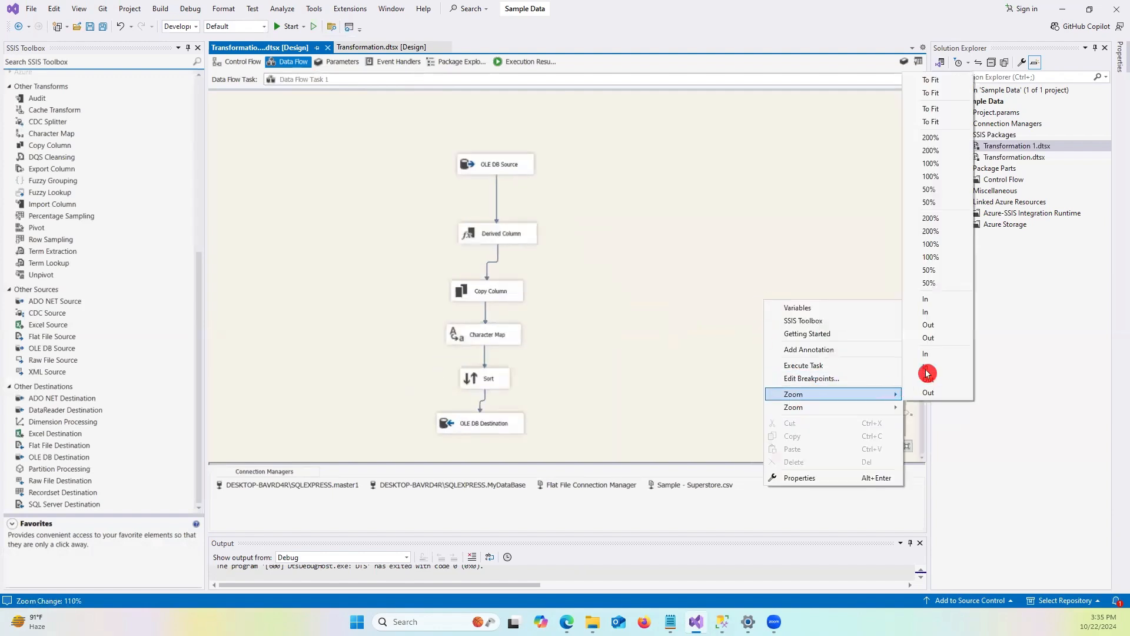
{"action": "left_click", "coordinate": [940, 310]}
{"action": "right_click", "coordinate": [692, 283]}
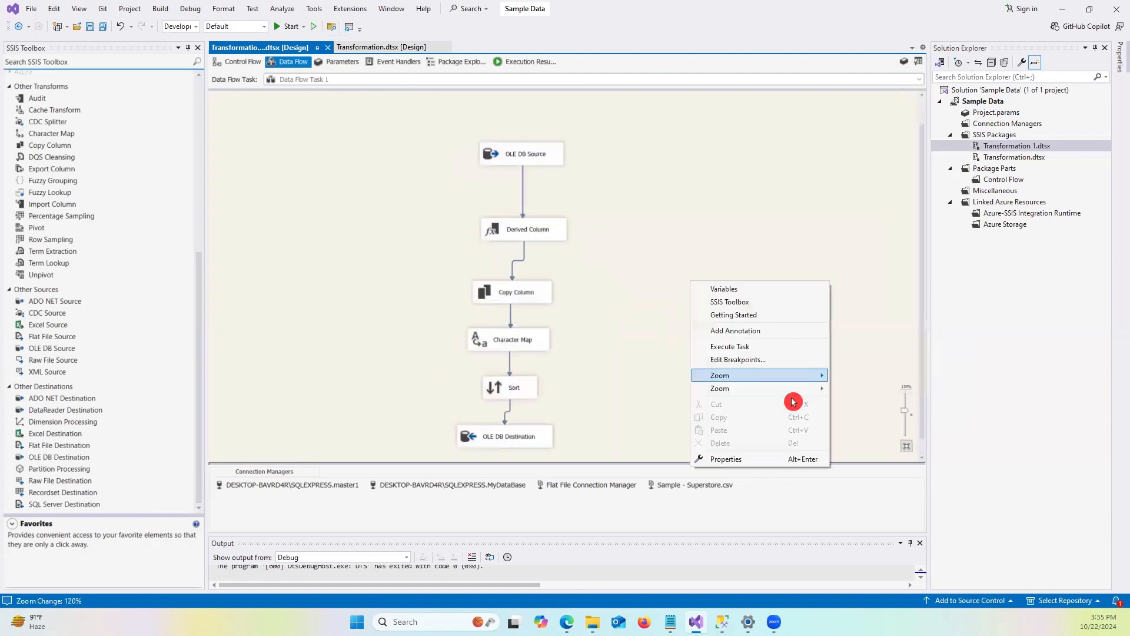
{"action": "mouse_move", "coordinate": [809, 375]}
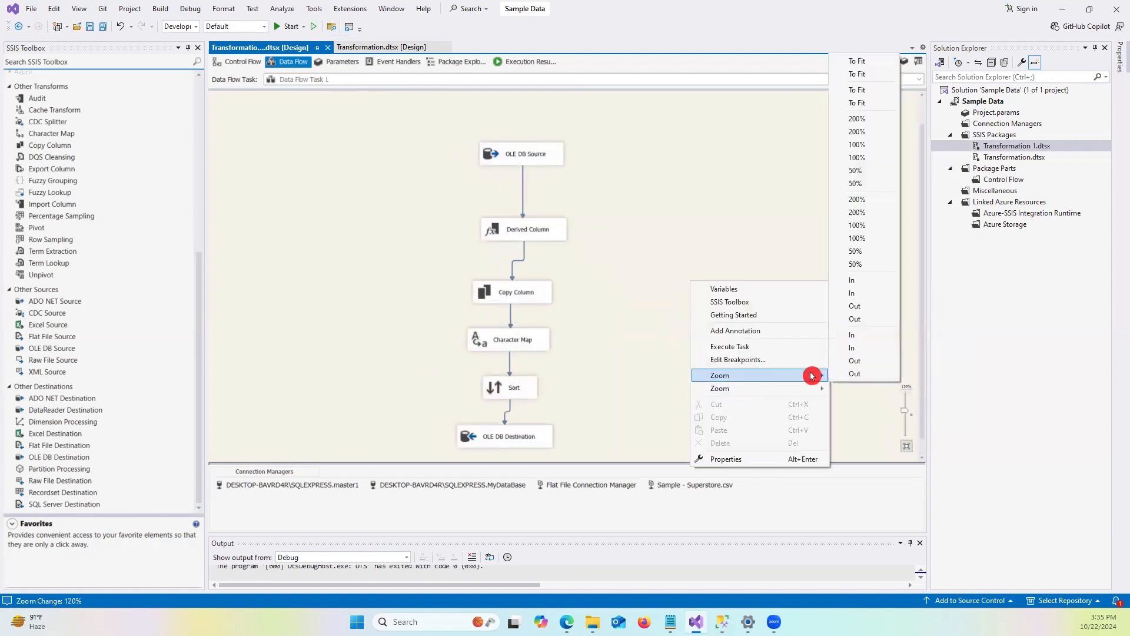
{"action": "left_click", "coordinate": [853, 283]}
{"action": "left_click_drag", "start_coordinate": [535, 146], "coordinate": [542, 171]}
{"action": "left_click", "coordinate": [684, 185]}
{"action": "left_click", "coordinate": [559, 169]}
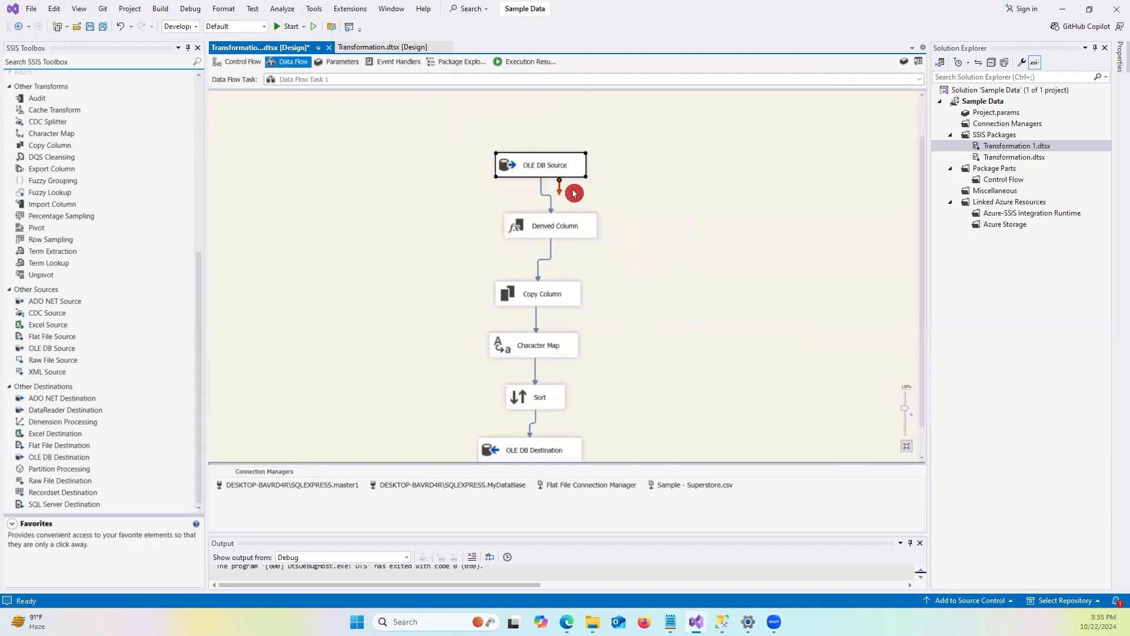
{"action": "scroll", "coordinate": [606, 330], "scroll_direction": "down", "scroll_amount": 2}
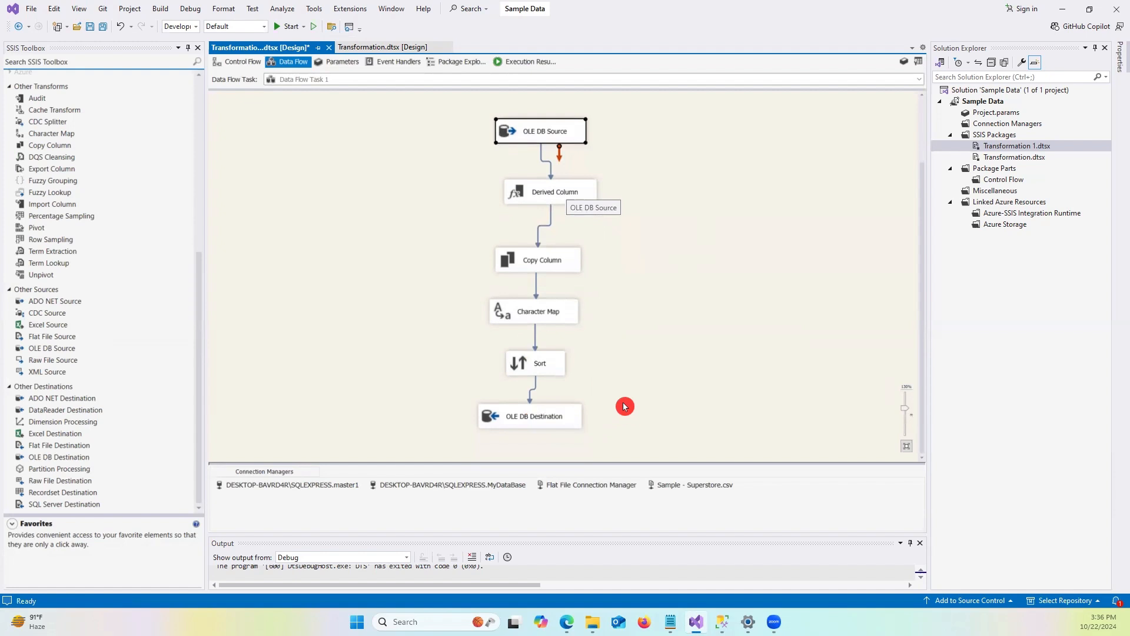
{"action": "scroll", "coordinate": [632, 394], "scroll_direction": "up", "scroll_amount": 1}
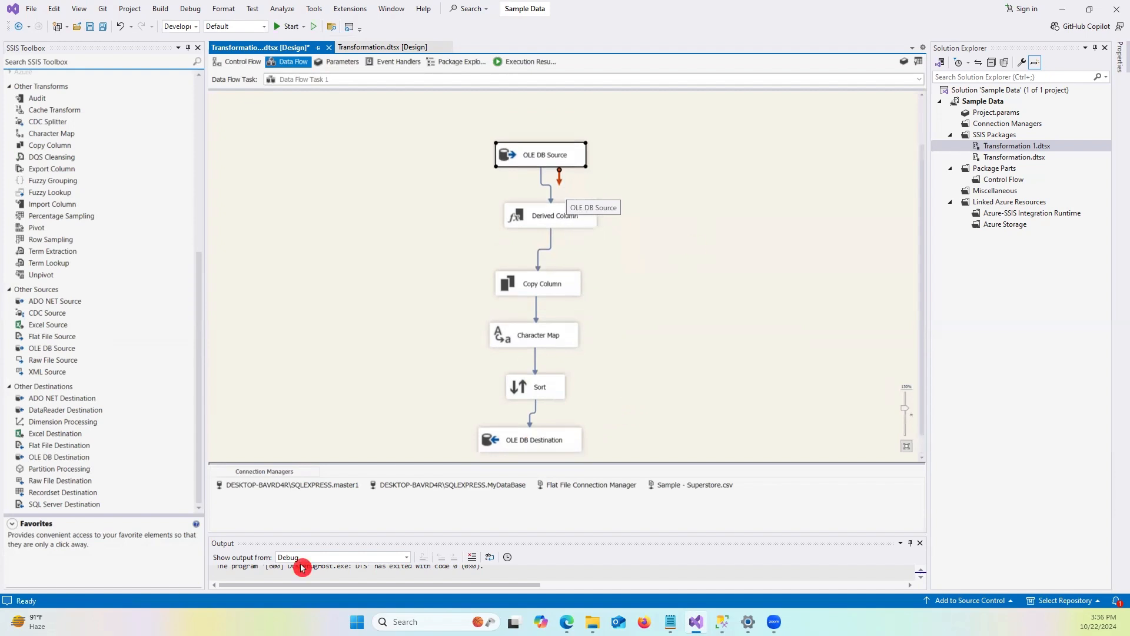
{"action": "left_click", "coordinate": [722, 621]}
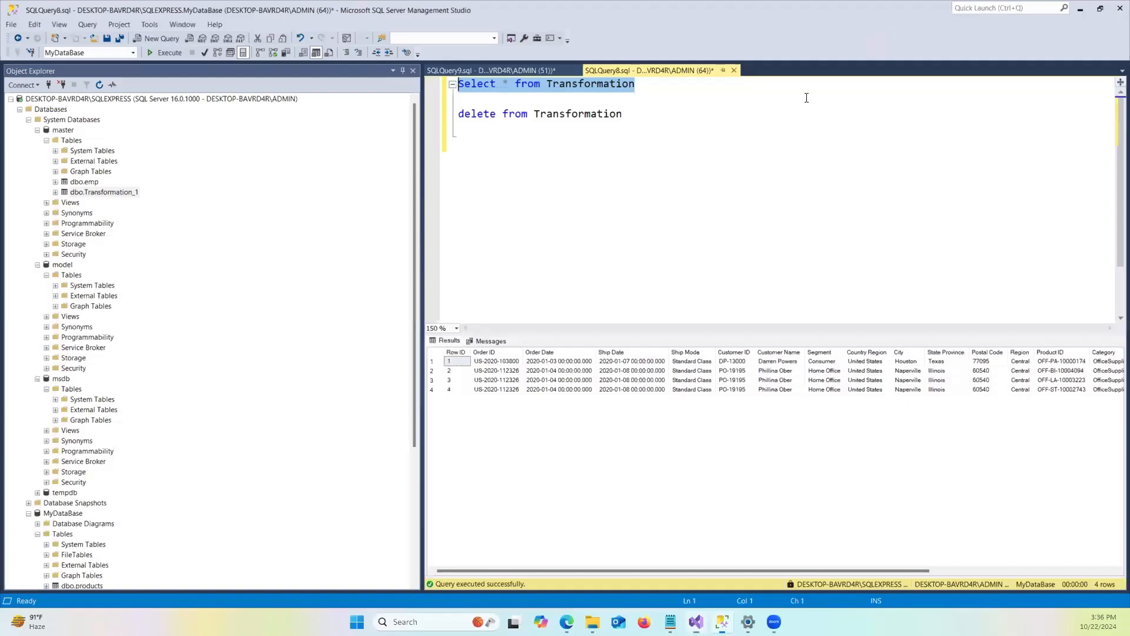
{"action": "left_click", "coordinate": [659, 150]}
{"action": "left_click", "coordinate": [646, 117]}
{"action": "left_click_drag", "start_coordinate": [645, 112], "coordinate": [377, 113]}
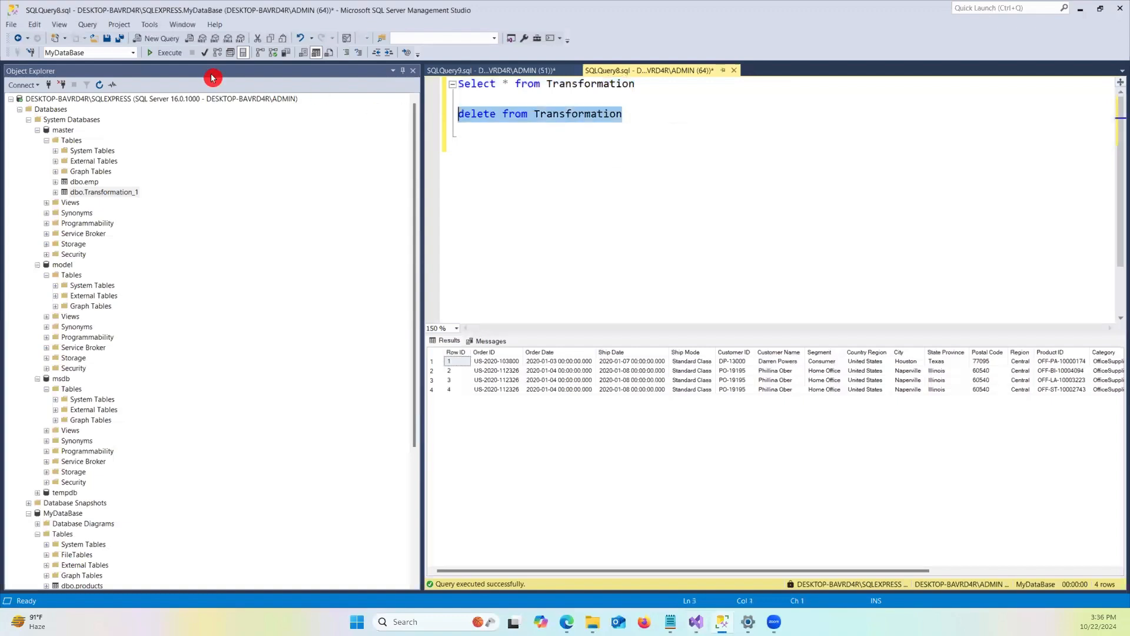
{"action": "left_click", "coordinate": [704, 229]}
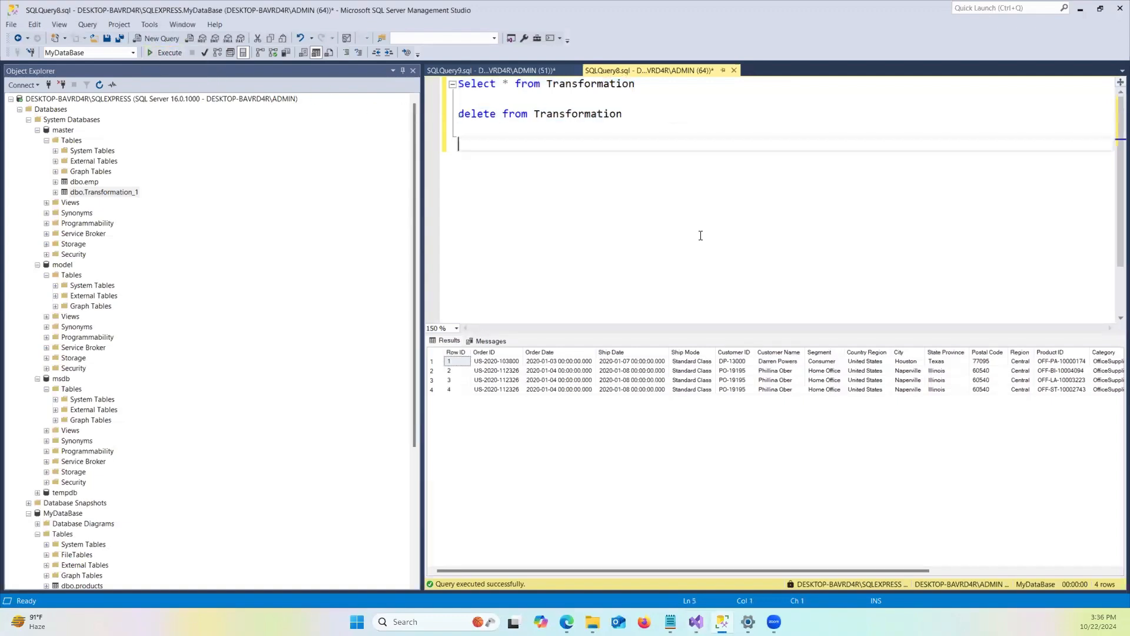
Delete all rows from master's Transformation_1 table, then rerun its select query.
{"action": "left_click", "coordinate": [489, 69]}
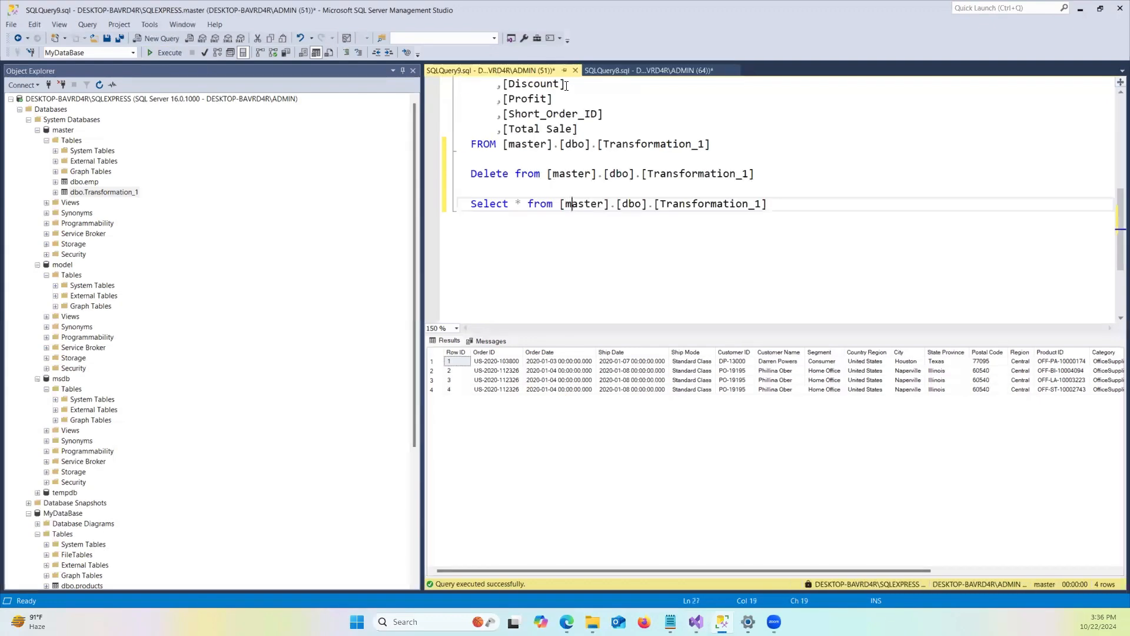
{"action": "left_click_drag", "start_coordinate": [794, 175], "coordinate": [465, 177]}
{"action": "left_click", "coordinate": [167, 52]}
{"action": "left_click_drag", "start_coordinate": [771, 204], "coordinate": [354, 202]}
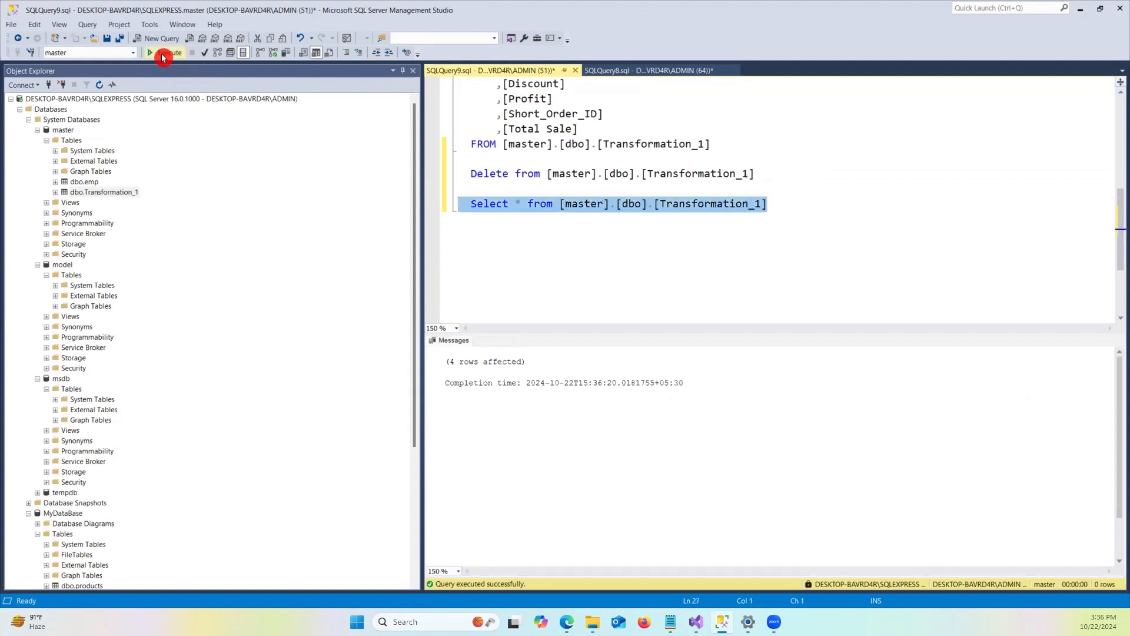
{"action": "left_click", "coordinate": [167, 52]}
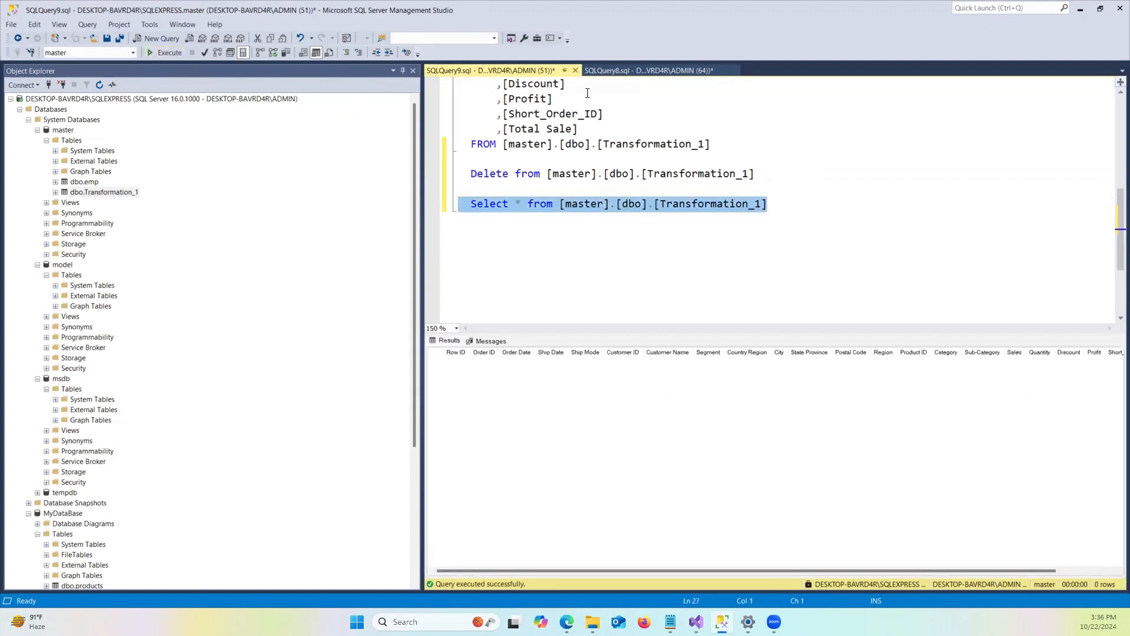
{"action": "left_click", "coordinate": [643, 70]}
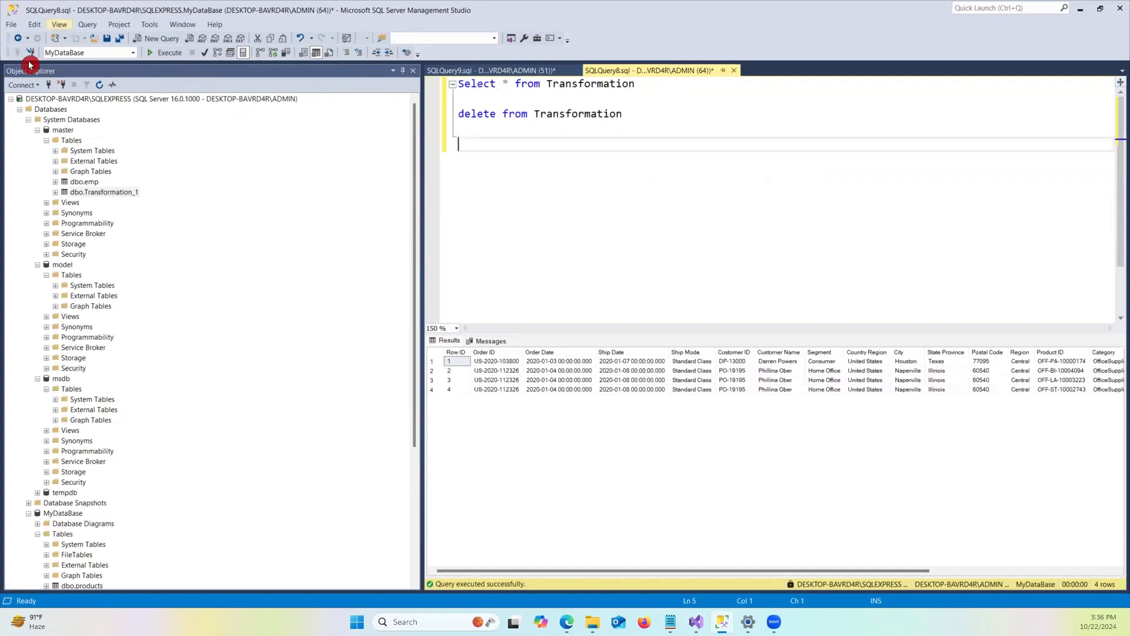
{"action": "left_click", "coordinate": [590, 423]}
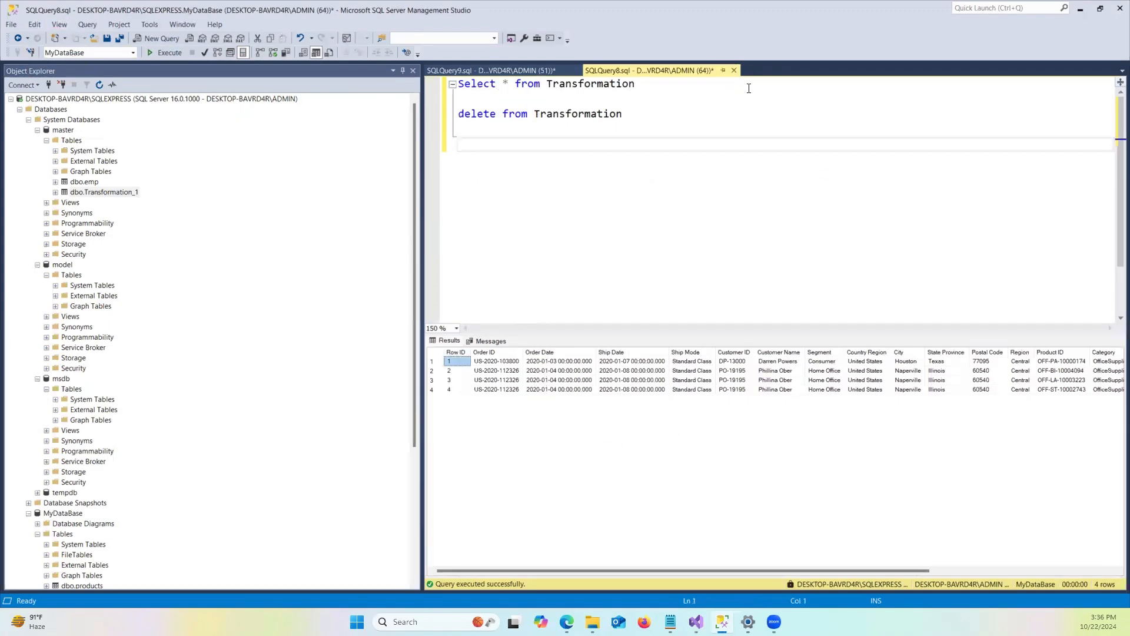
{"action": "left_click", "coordinate": [1079, 11]}
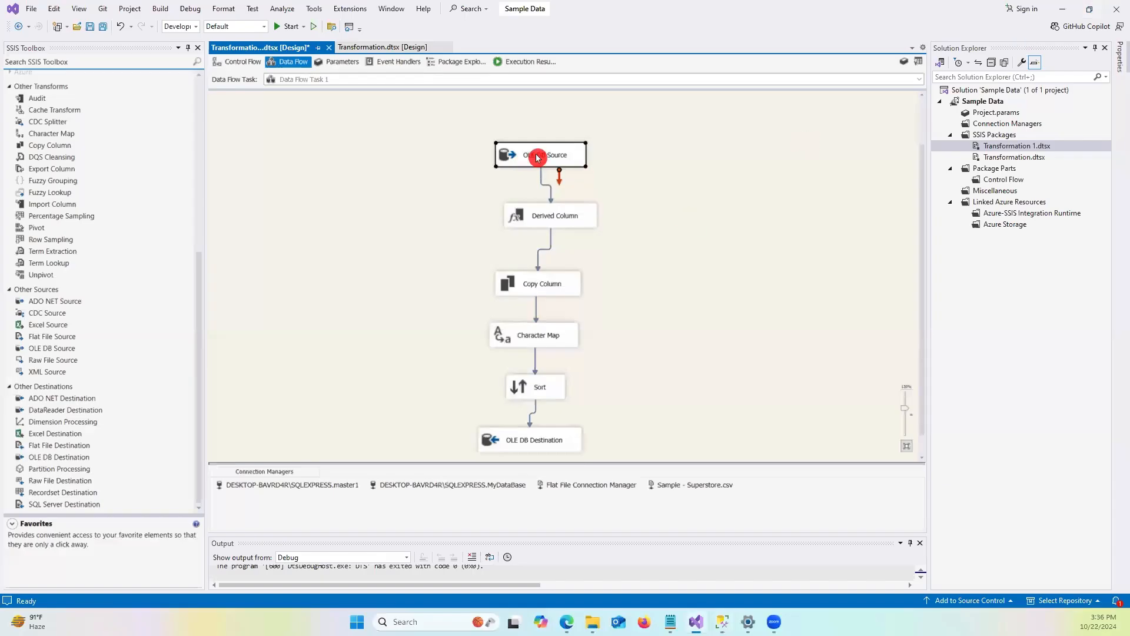
Add a Multicast transformation to Data Flow Task 1's canvas beside the Copy Column component.
{"action": "scroll", "coordinate": [537, 444], "scroll_direction": "down", "scroll_amount": 1}
{"action": "left_click", "coordinate": [583, 433]}
{"action": "left_click", "coordinate": [736, 303]}
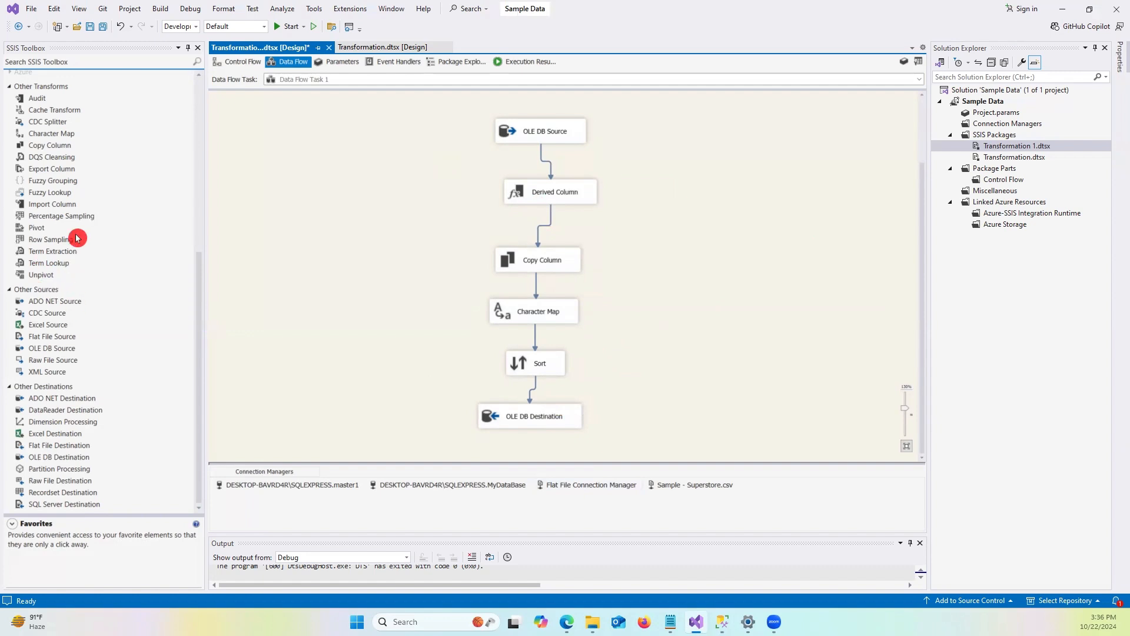
{"action": "scroll", "coordinate": [76, 238], "scroll_direction": "up", "scroll_amount": 8}
{"action": "left_click", "coordinate": [37, 238]}
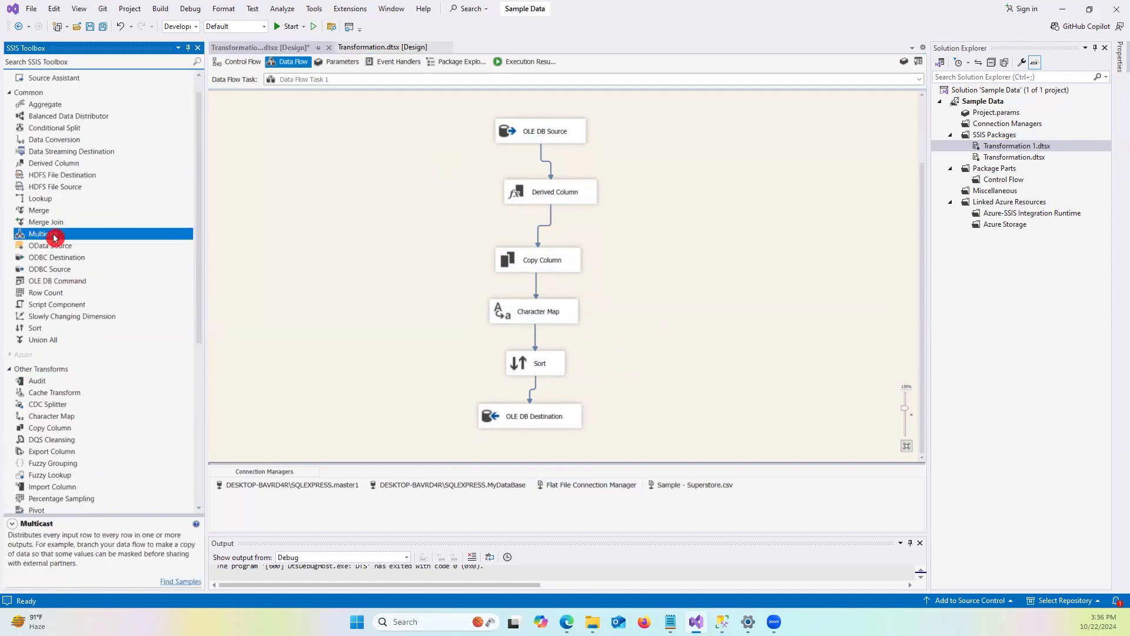
{"action": "left_click_drag", "start_coordinate": [740, 287], "coordinate": [684, 262]}
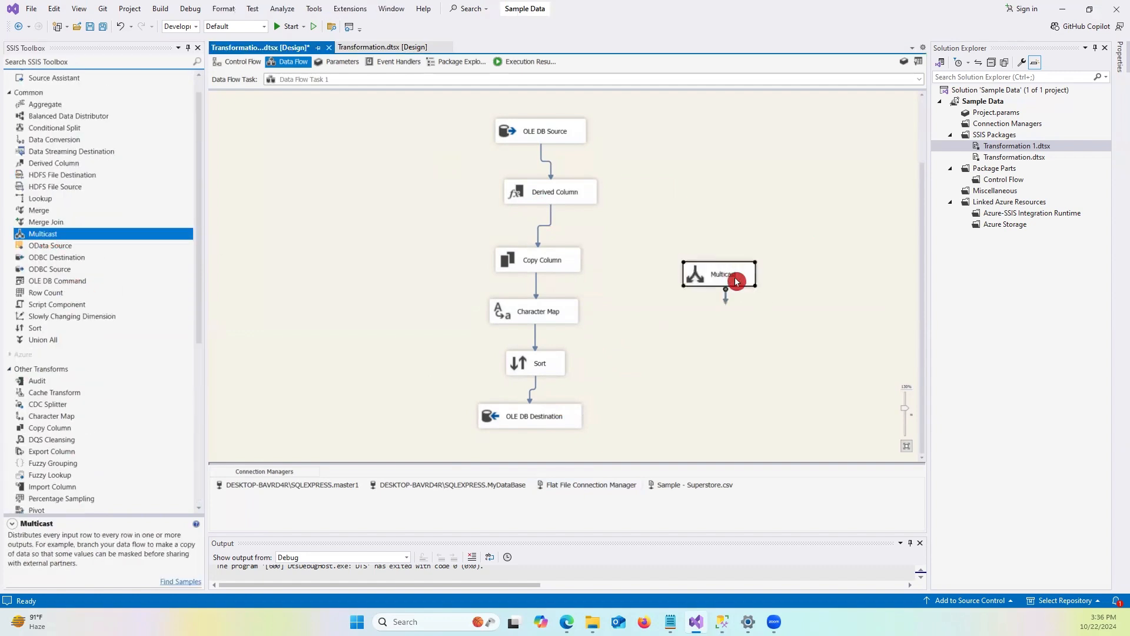
{"action": "left_click", "coordinate": [553, 195]}
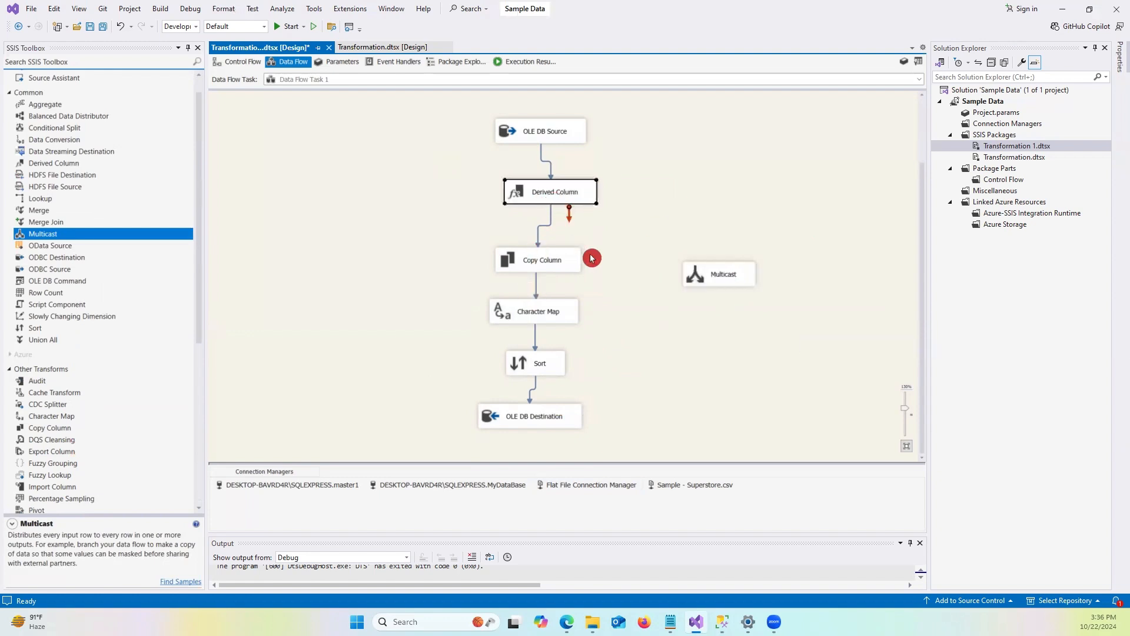
Reposition the Multicast and route Derived Column's output through the Multicast into Copy Column.
{"action": "left_click_drag", "start_coordinate": [708, 277], "coordinate": [657, 249]}
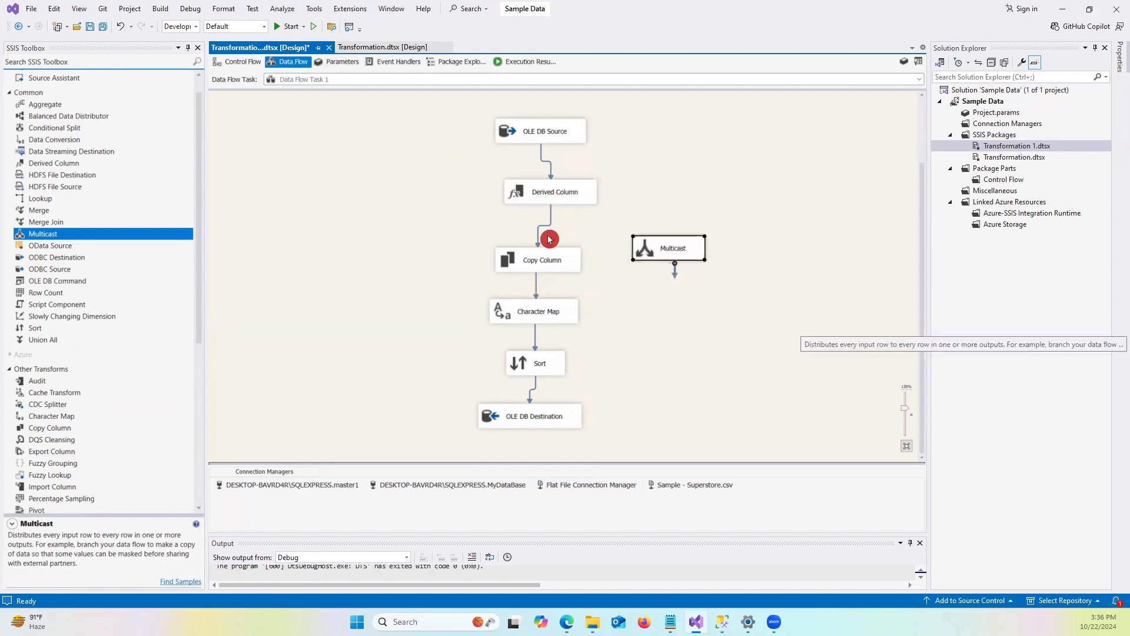
{"action": "left_click", "coordinate": [547, 226]}
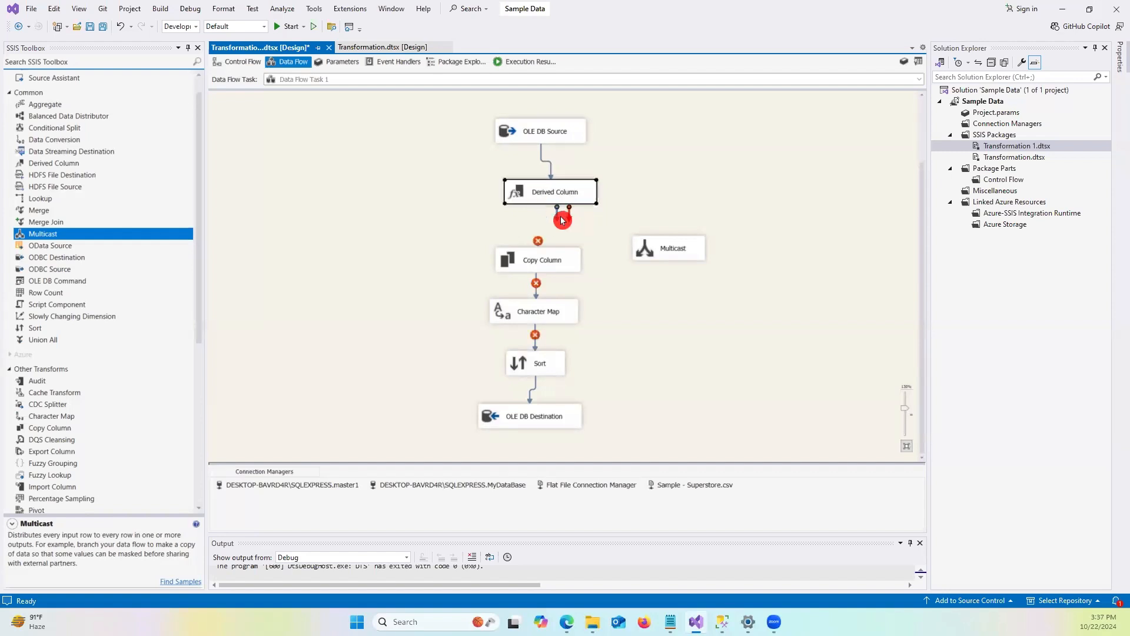
{"action": "left_click_drag", "start_coordinate": [555, 217], "coordinate": [539, 259]}
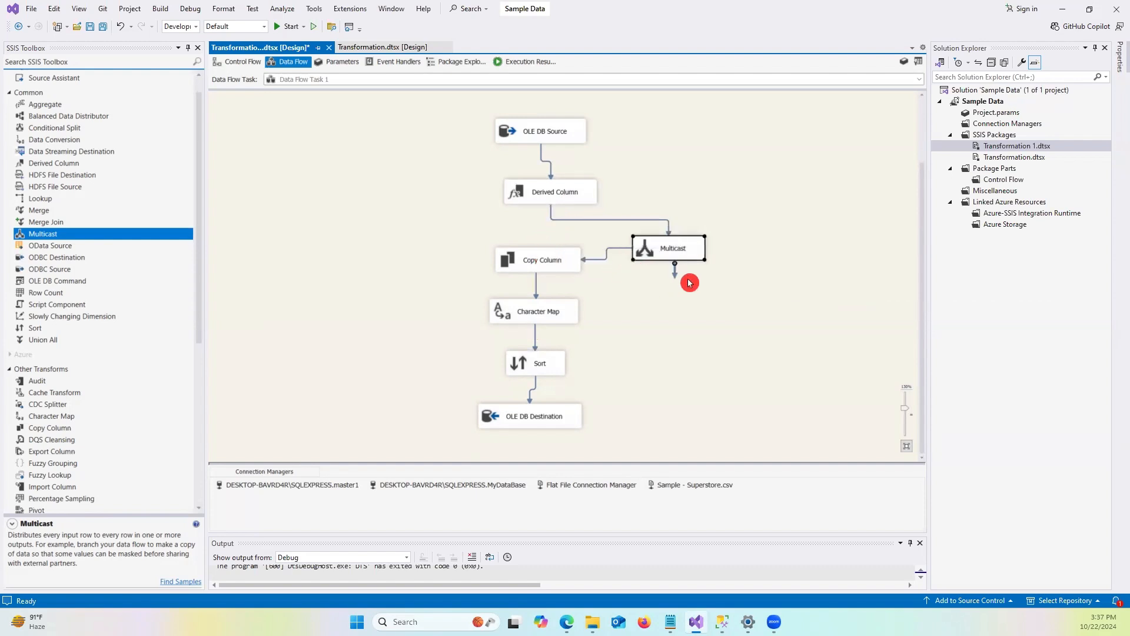
Add an OLE DB Destination beside the Multicast and connect a second Multicast output to it.
{"action": "scroll", "coordinate": [68, 447], "scroll_direction": "down", "scroll_amount": 6}
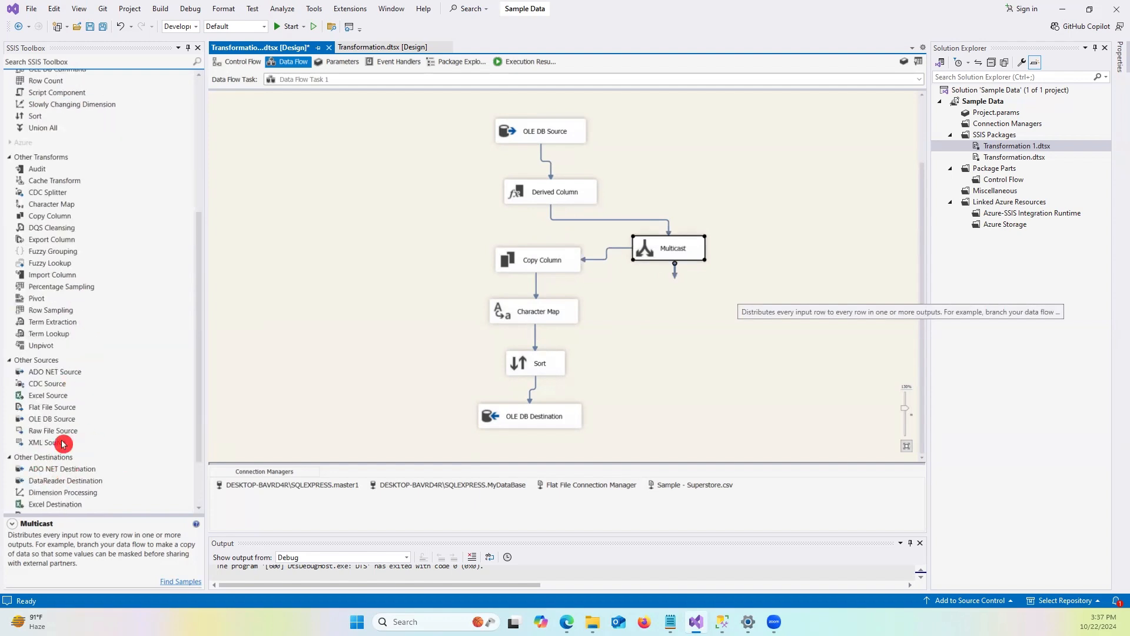
{"action": "scroll", "coordinate": [112, 410], "scroll_direction": "down", "scroll_amount": 2}
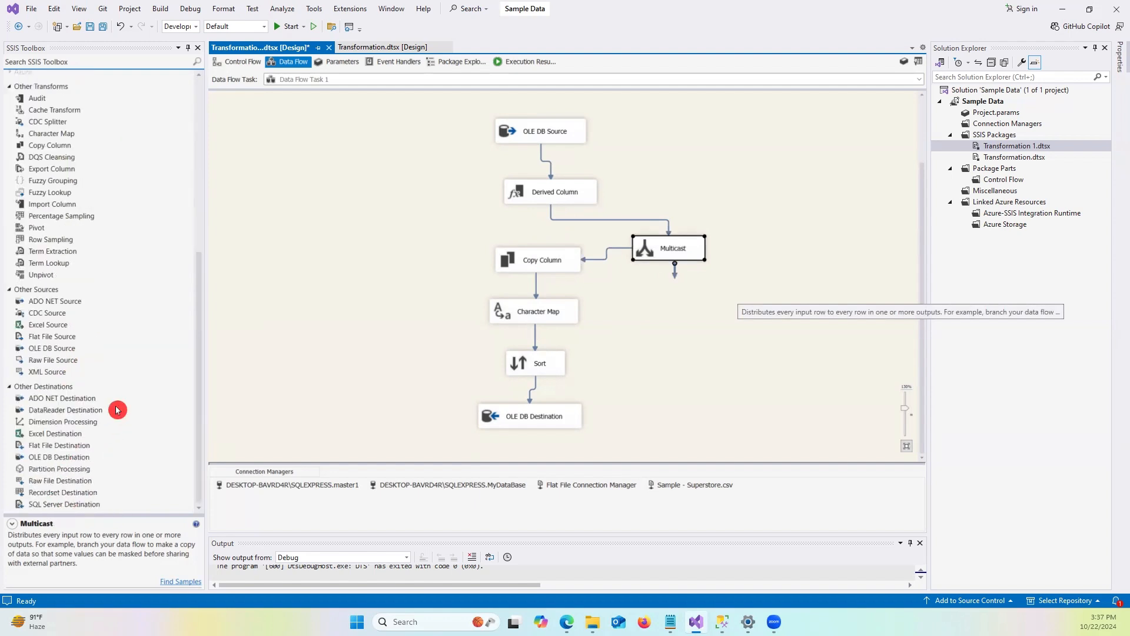
{"action": "left_click", "coordinate": [72, 458]}
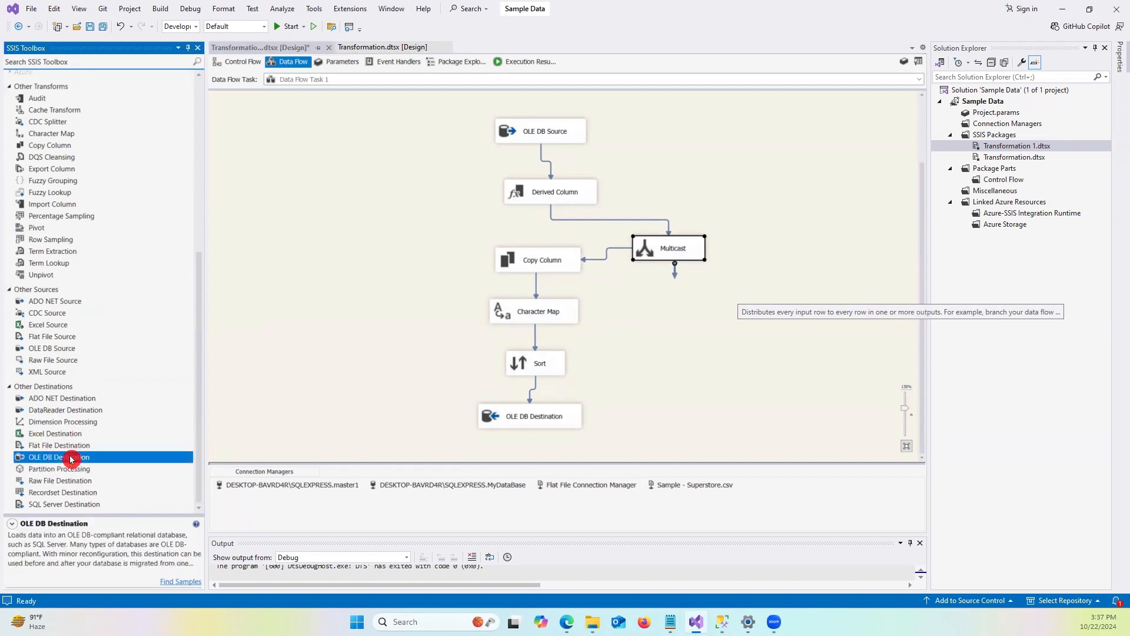
{"action": "mouse_move", "coordinate": [709, 307]}
{"action": "left_mouse_down"}
{"action": "mouse_move", "coordinate": [682, 305]}
{"action": "mouse_move", "coordinate": [676, 273]}
{"action": "mouse_move", "coordinate": [691, 313]}
{"action": "mouse_move", "coordinate": [696, 303]}
{"action": "left_mouse_up"}
{"action": "left_click", "coordinate": [673, 248]}
{"action": "left_click", "coordinate": [760, 355]}
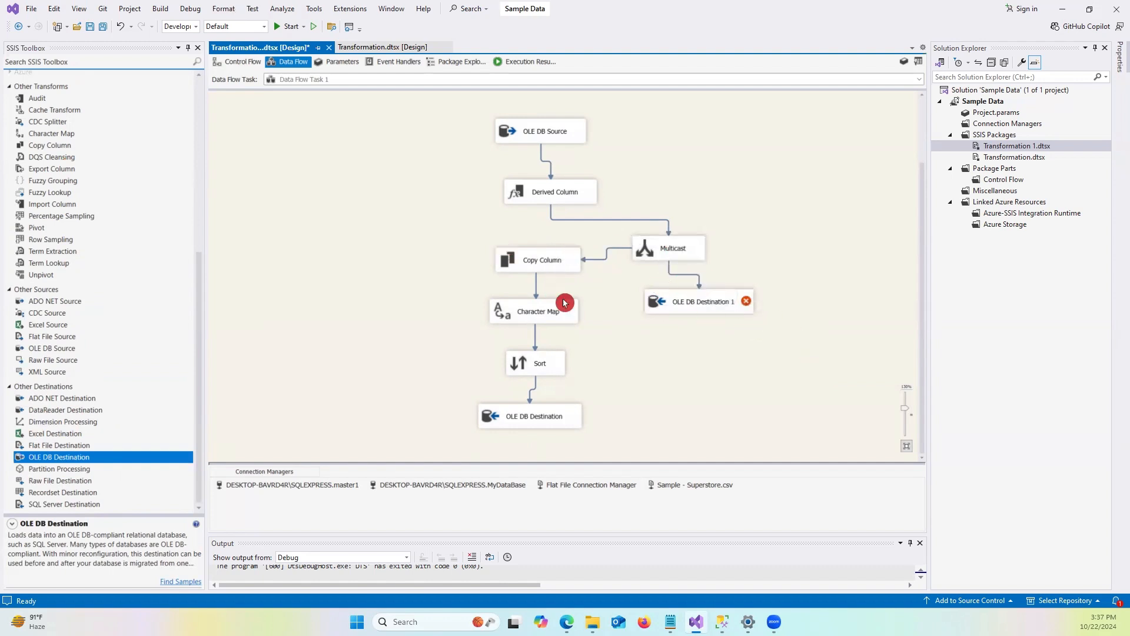
Open OLE DB Destination 1's editor and set its connection manager to the SQLEXPRESS model database connection.
{"action": "left_click", "coordinate": [566, 270]}
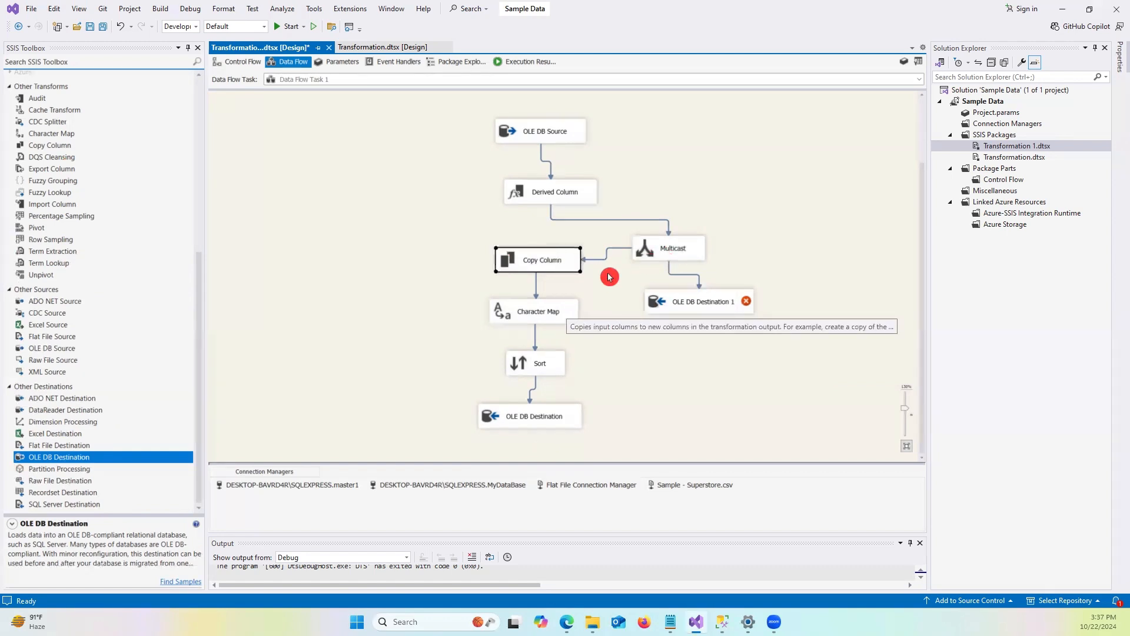
{"action": "left_click", "coordinate": [695, 302]}
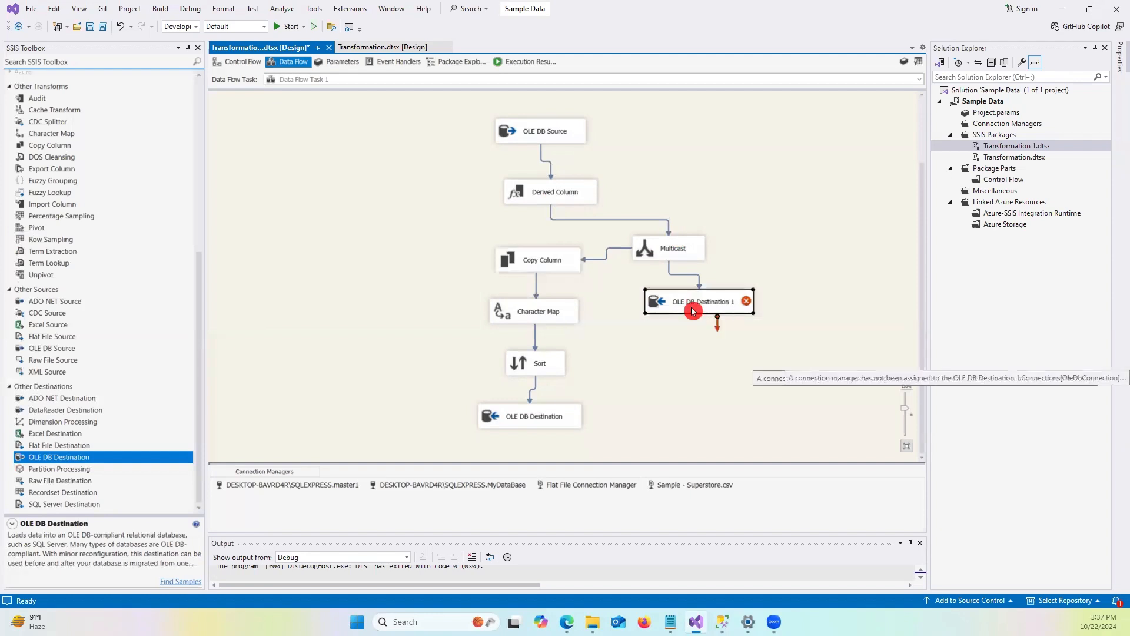
{"action": "left_click", "coordinate": [556, 262]}
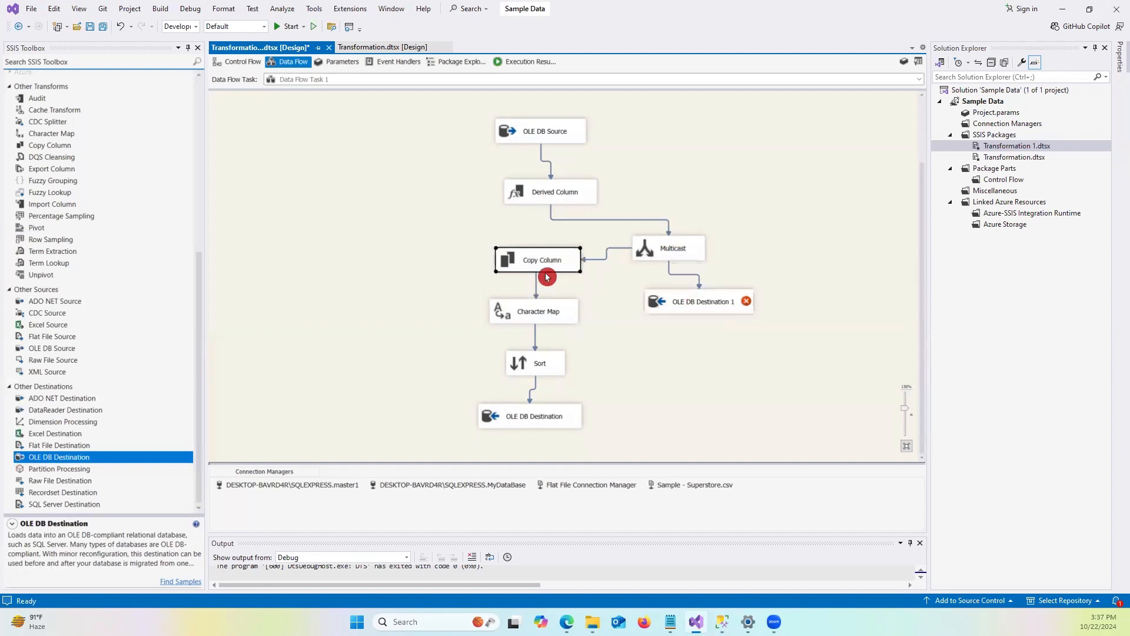
{"action": "left_click", "coordinate": [528, 417]}
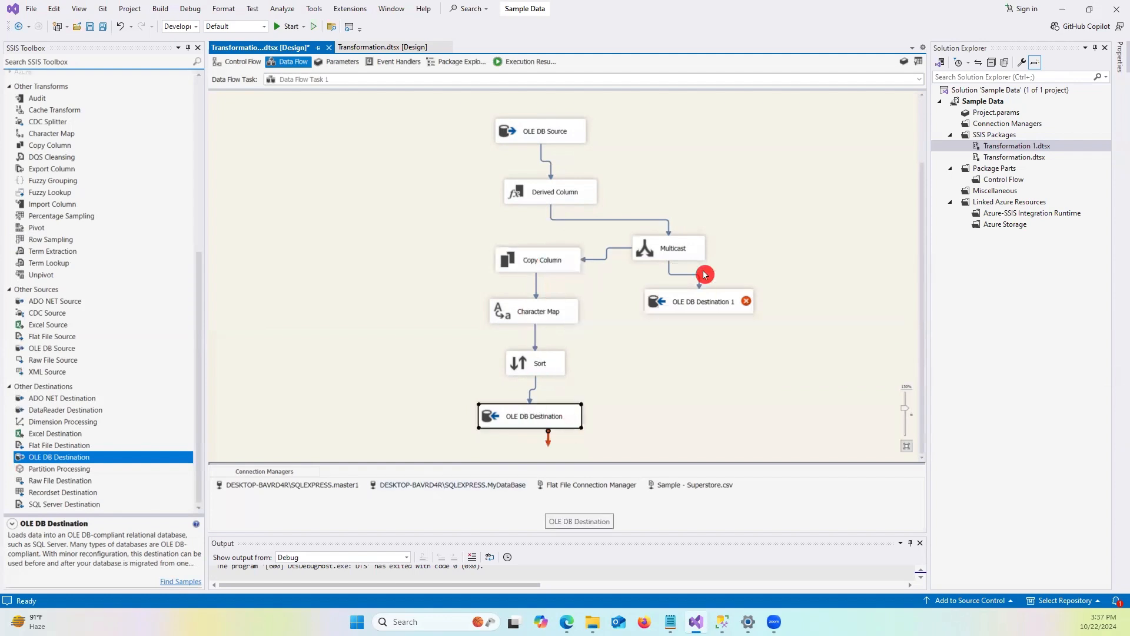
{"action": "double_click", "coordinate": [695, 302]}
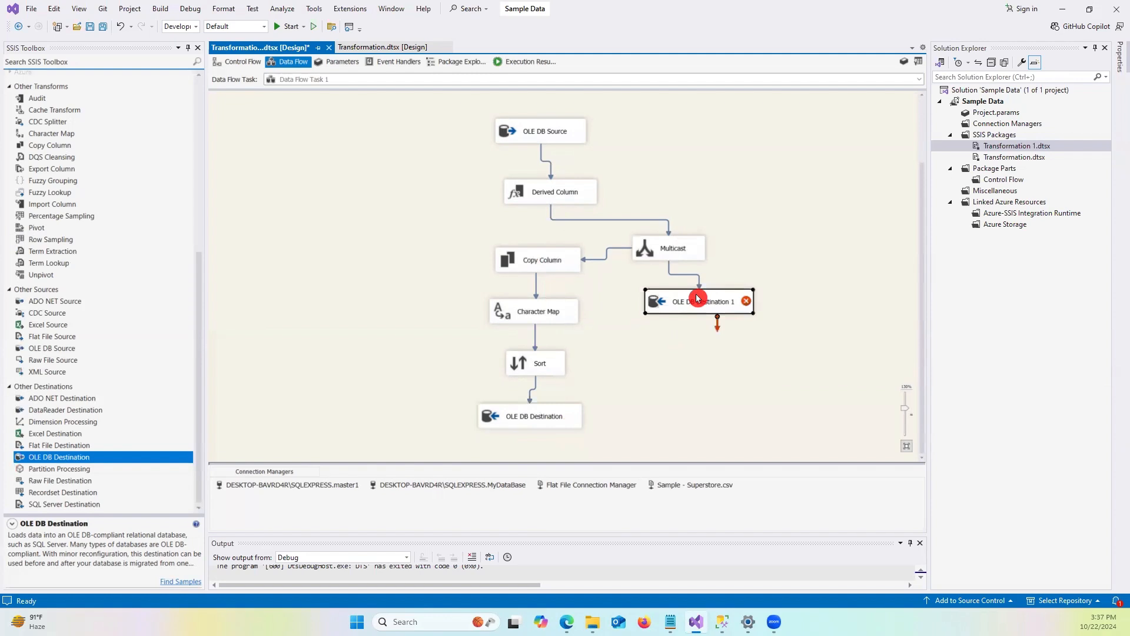
{"action": "left_click", "coordinate": [683, 240]}
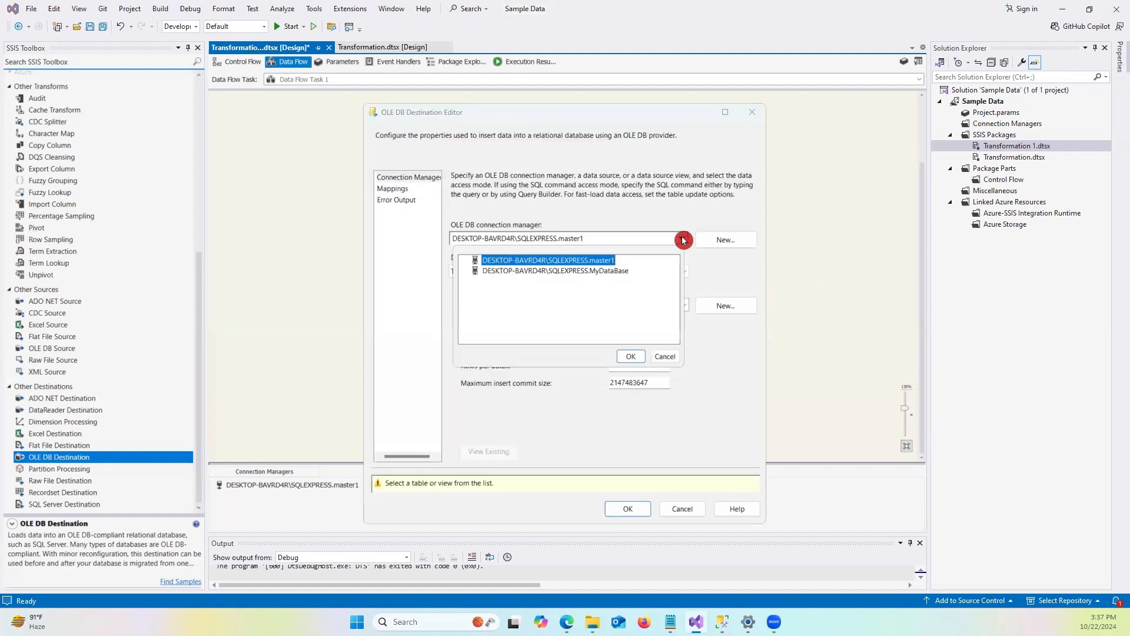
{"action": "left_click", "coordinate": [630, 356]}
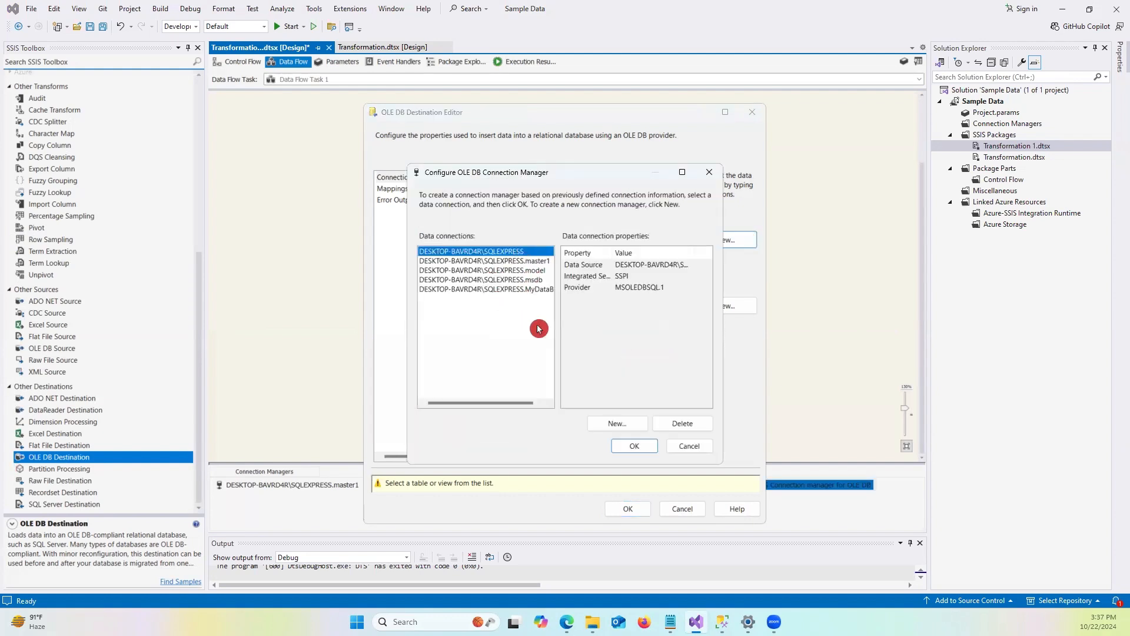
{"action": "left_click", "coordinate": [535, 270]}
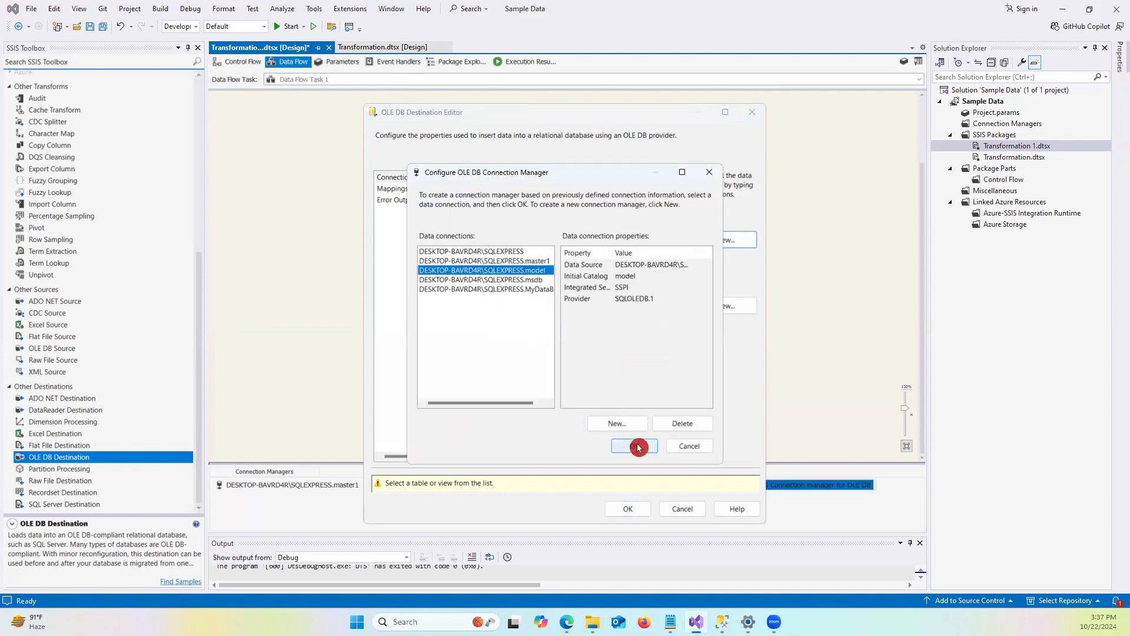
{"action": "left_click", "coordinate": [634, 446]}
Set the data access mode to Table or view and choose [dbo].[Transformation_2] as the destination table.
{"action": "left_click", "coordinate": [512, 272]}
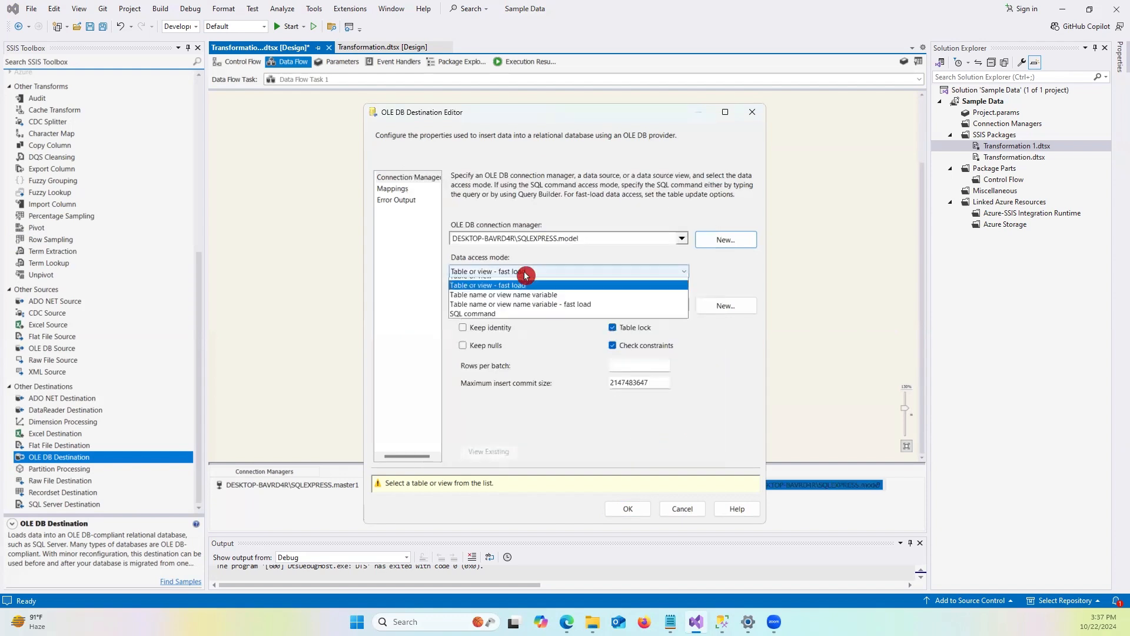
{"action": "left_click", "coordinate": [488, 284]}
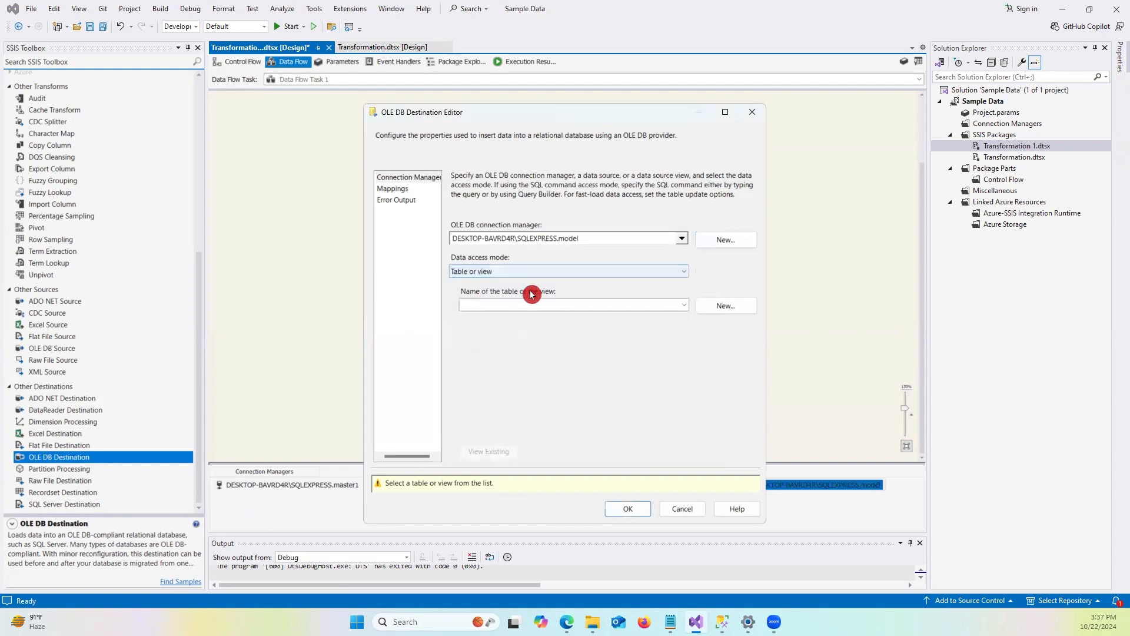
{"action": "left_click", "coordinate": [675, 307]}
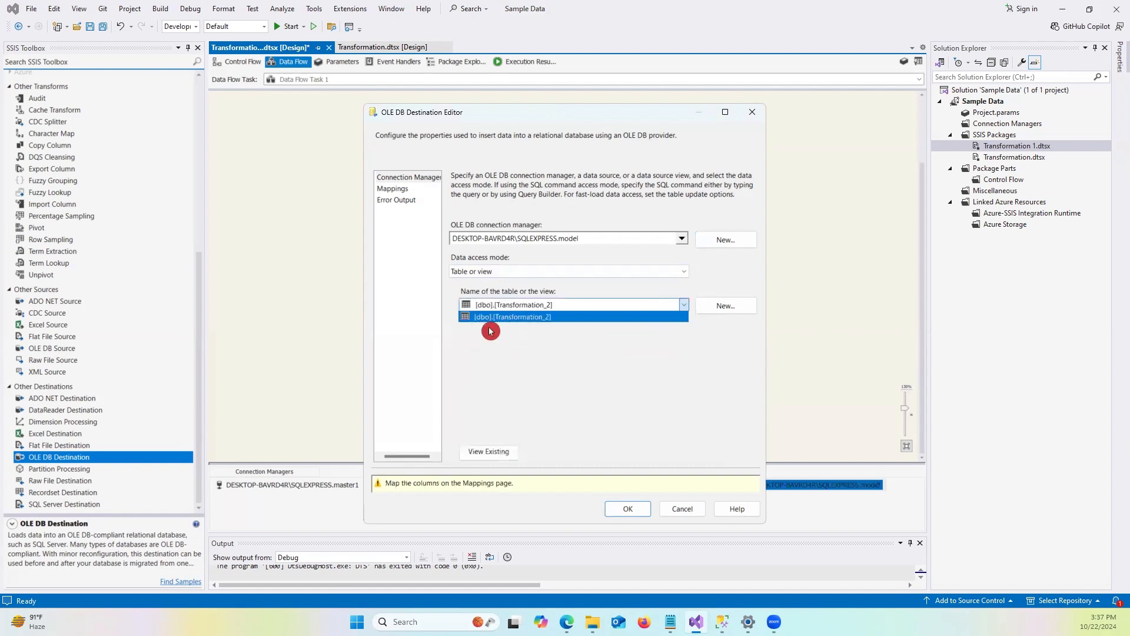
{"action": "left_click", "coordinate": [541, 317]}
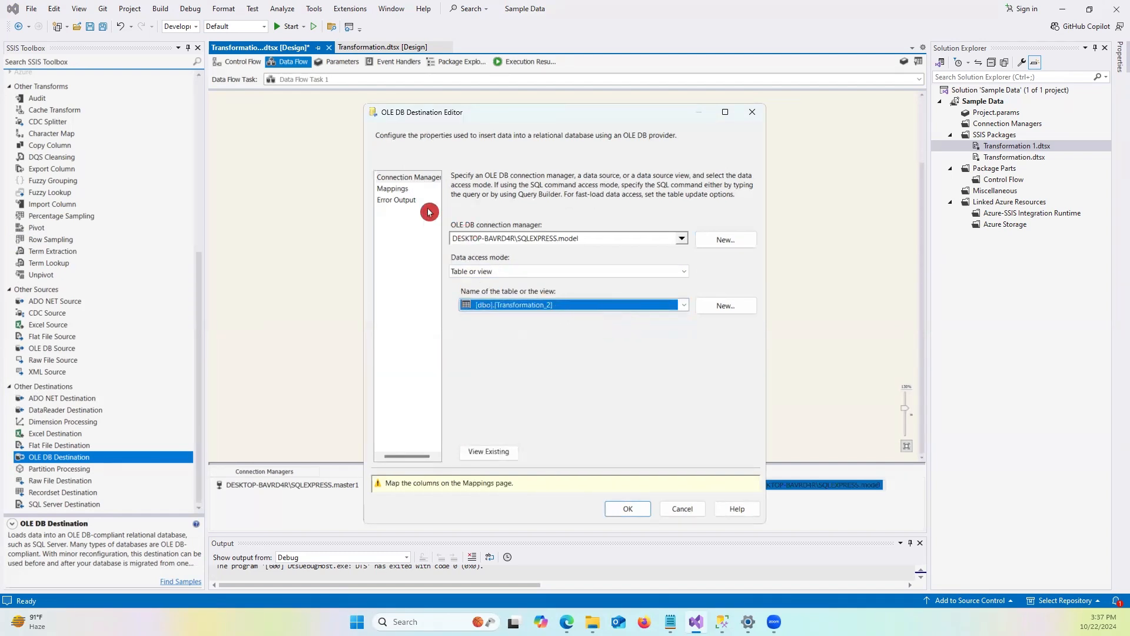
Review the column mappings on the Mappings page and confirm the destination editor.
{"action": "left_click", "coordinate": [389, 189]}
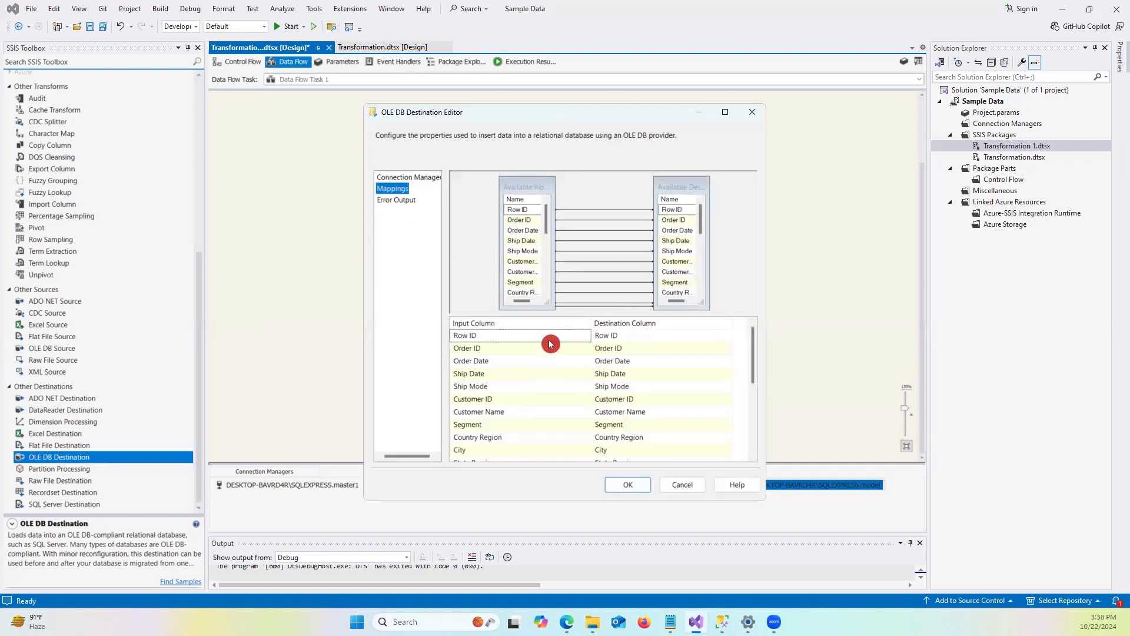
{"action": "left_click", "coordinate": [529, 335]}
{"action": "left_click", "coordinate": [586, 335]}
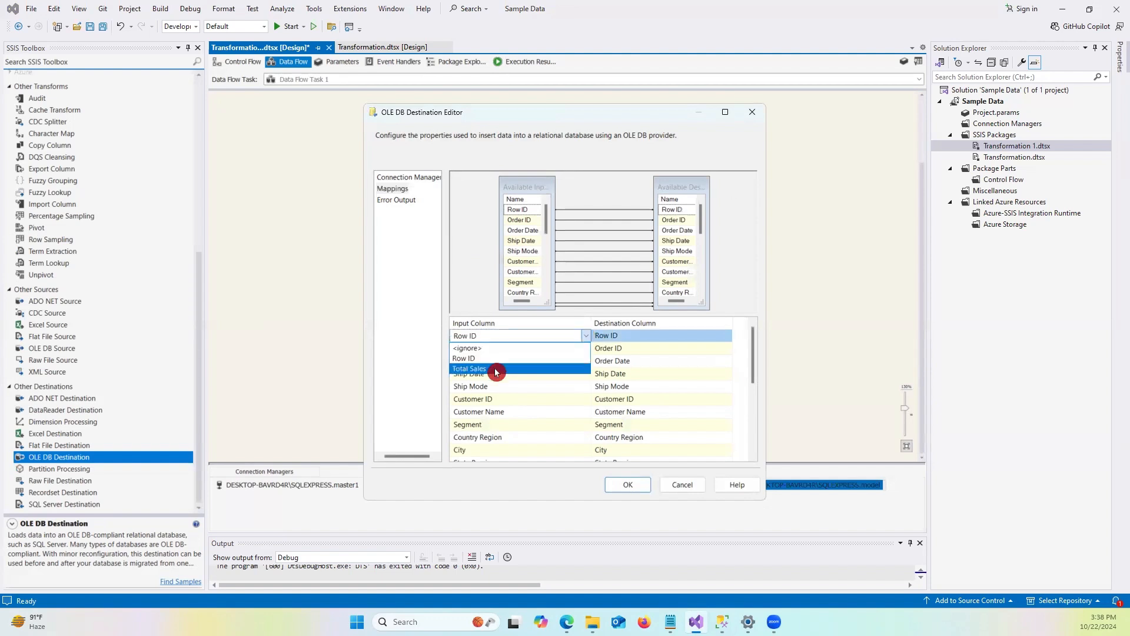
{"action": "left_click", "coordinate": [799, 340]}
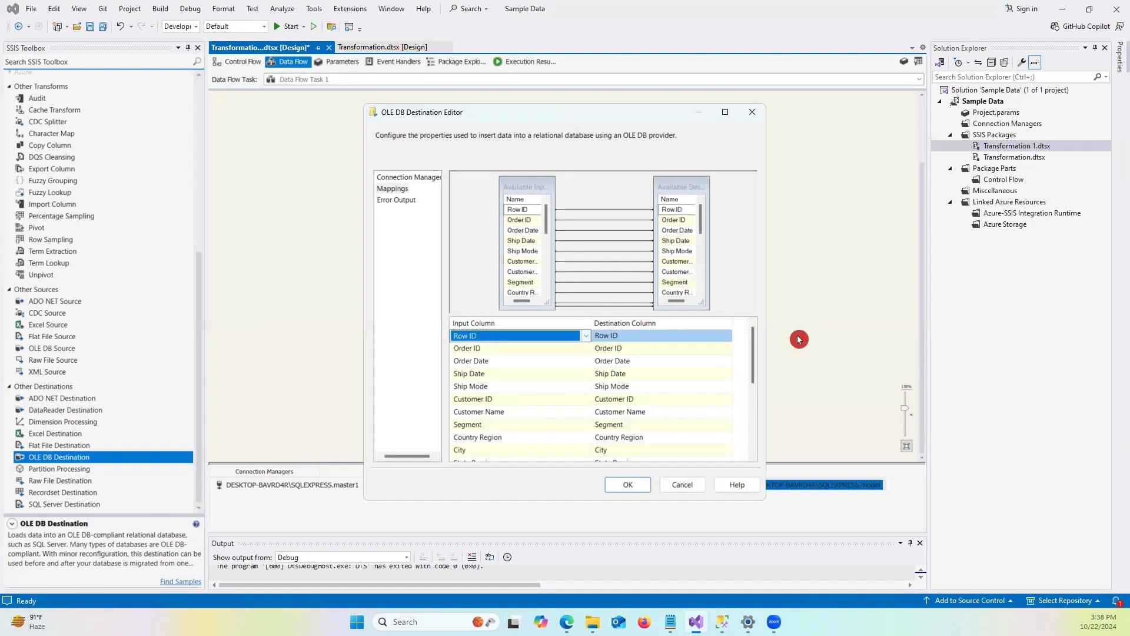
{"action": "left_click", "coordinate": [627, 483]}
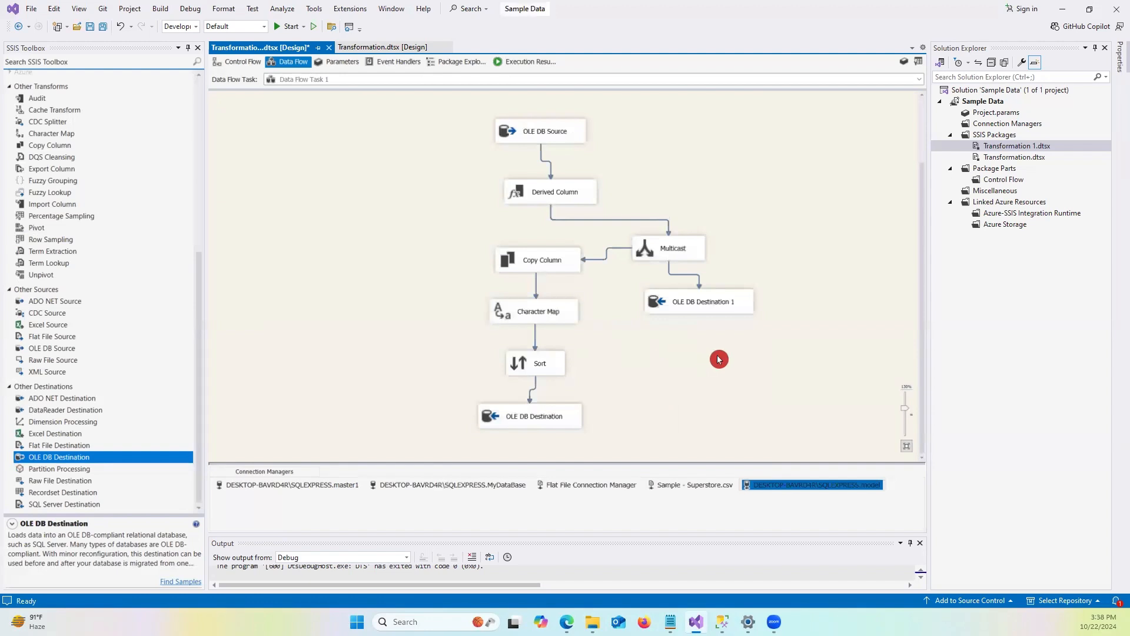
{"action": "left_click", "coordinate": [777, 345]}
{"action": "left_click", "coordinate": [700, 309]}
{"action": "left_click", "coordinate": [556, 435]}
{"action": "left_click", "coordinate": [588, 485]}
{"action": "left_click", "coordinate": [744, 312]}
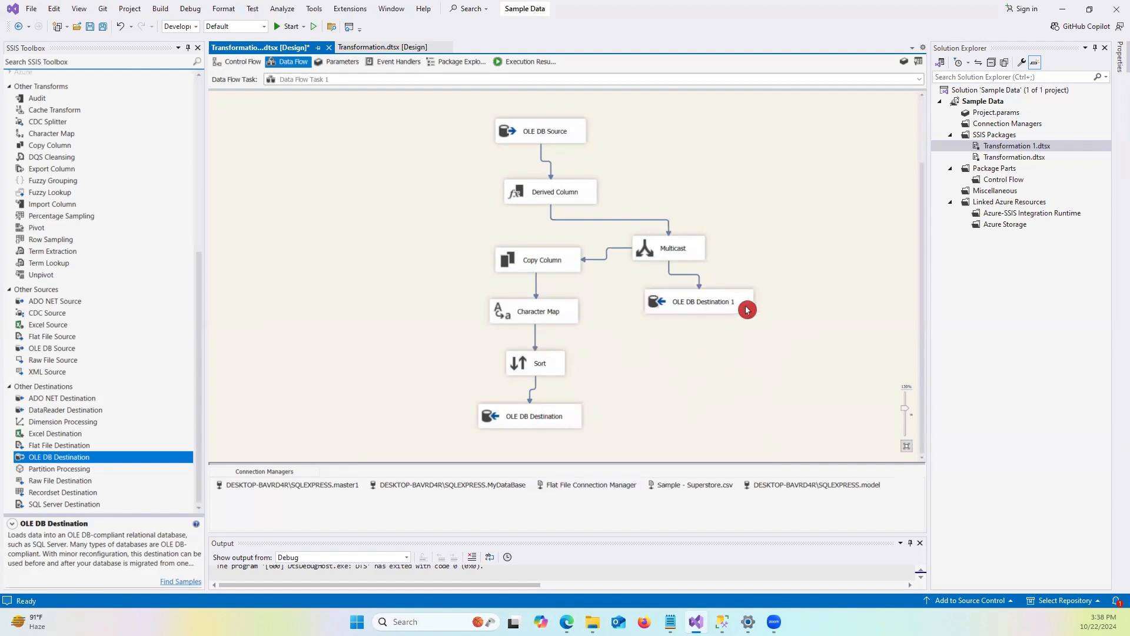
Execute Data Flow Task 1 from the control flow.
{"action": "left_click", "coordinate": [239, 65]}
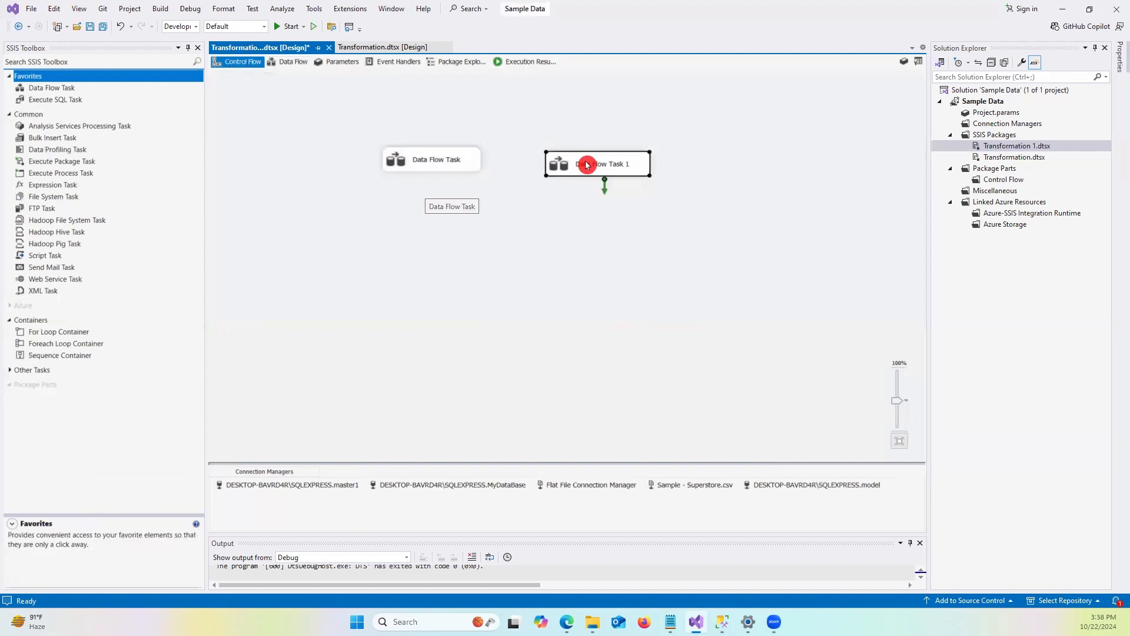
{"action": "right_click", "coordinate": [586, 164]}
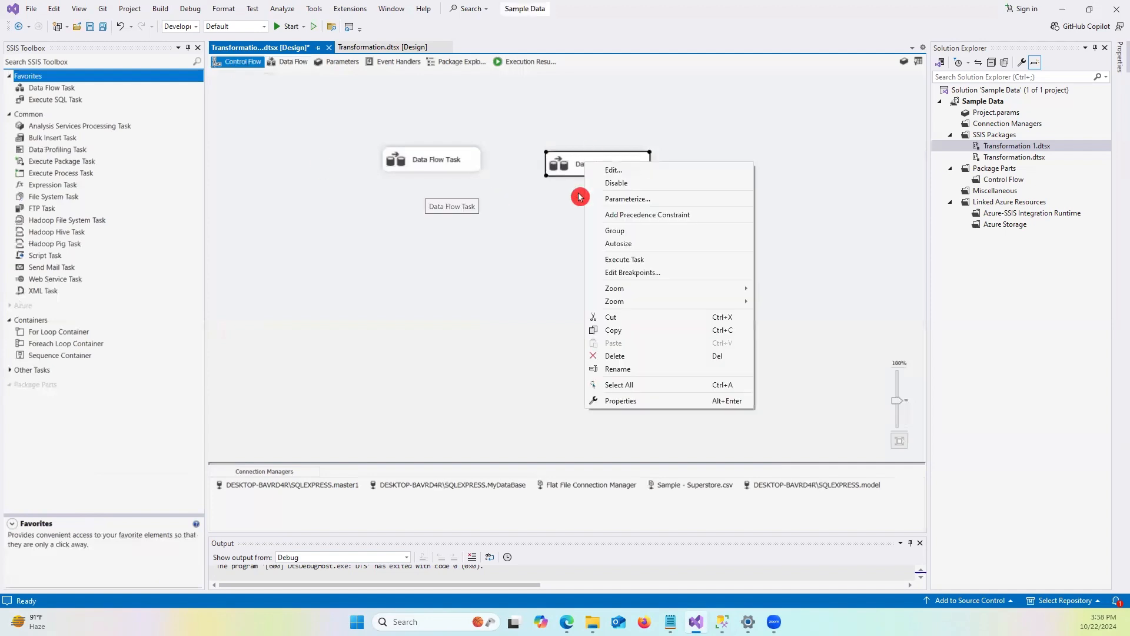
{"action": "left_click", "coordinate": [673, 263]}
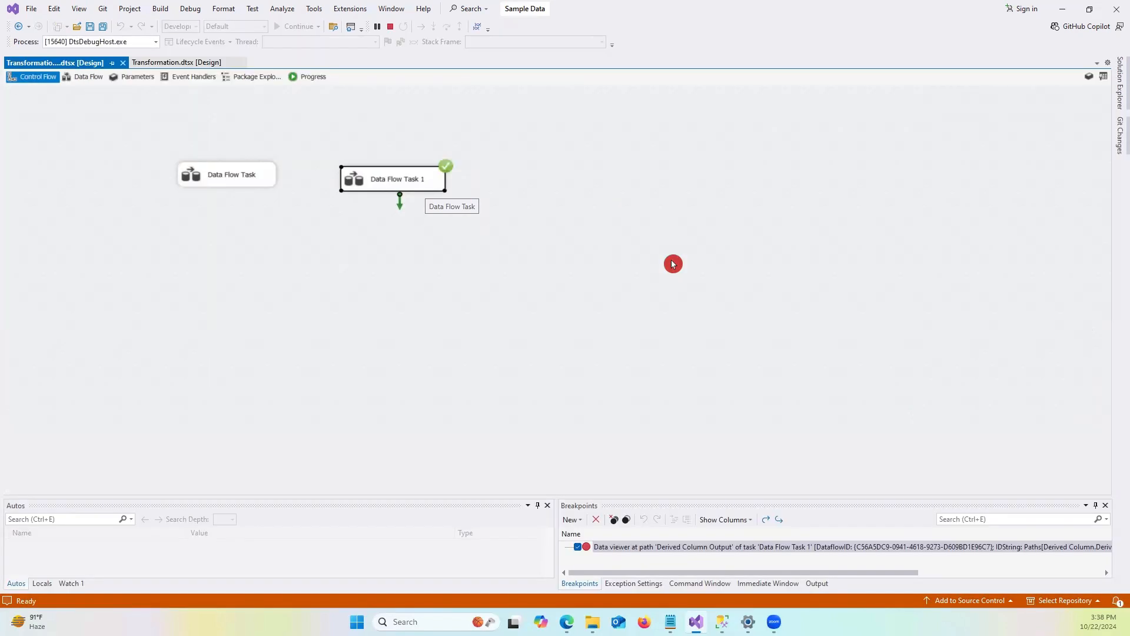
Switch to SQL Server Management Studio and run the select query on MyDataBase's Transformation table.
{"action": "left_click", "coordinate": [1062, 8]}
{"action": "left_click", "coordinate": [650, 118]}
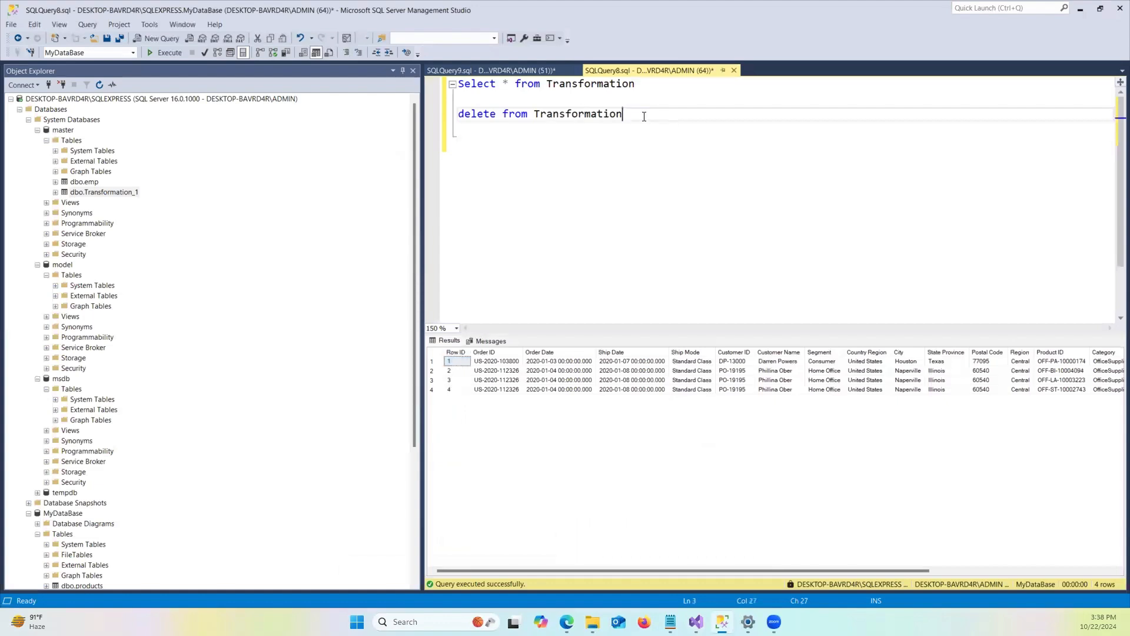
{"action": "left_click_drag", "start_coordinate": [637, 114], "coordinate": [439, 122]}
{"action": "left_click_drag", "start_coordinate": [683, 86], "coordinate": [409, 78]}
{"action": "left_click", "coordinate": [167, 53]}
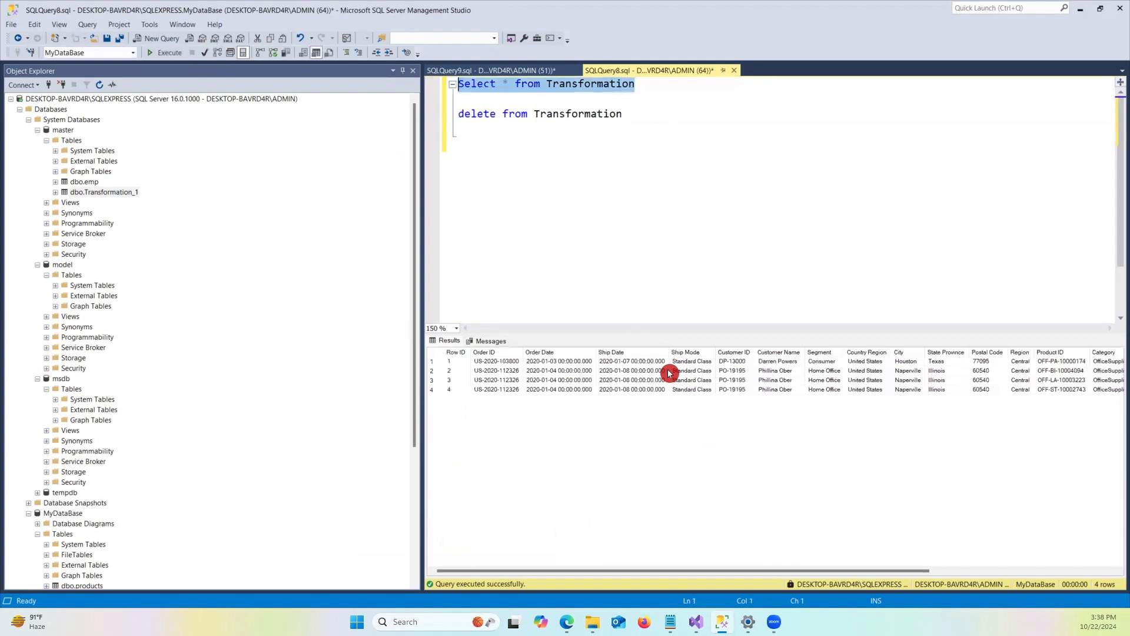
Run the select query on master's Transformation_1 table and scroll across its result columns.
{"action": "left_click", "coordinate": [509, 70]}
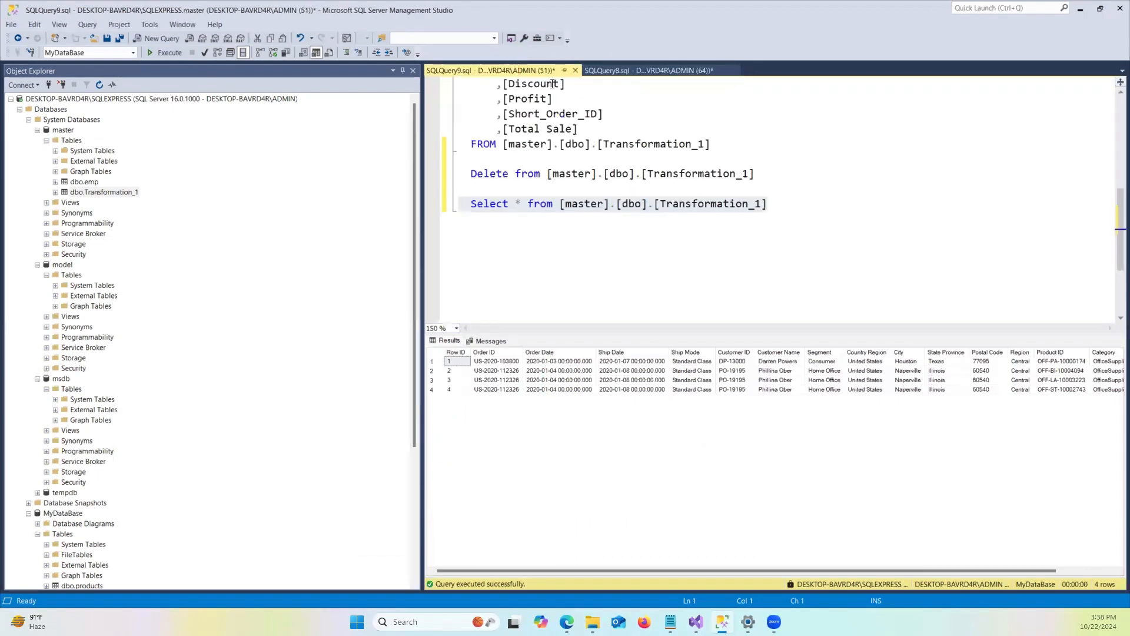
{"action": "left_click", "coordinate": [661, 247]}
{"action": "scroll", "coordinate": [706, 232], "scroll_direction": "up", "scroll_amount": 1}
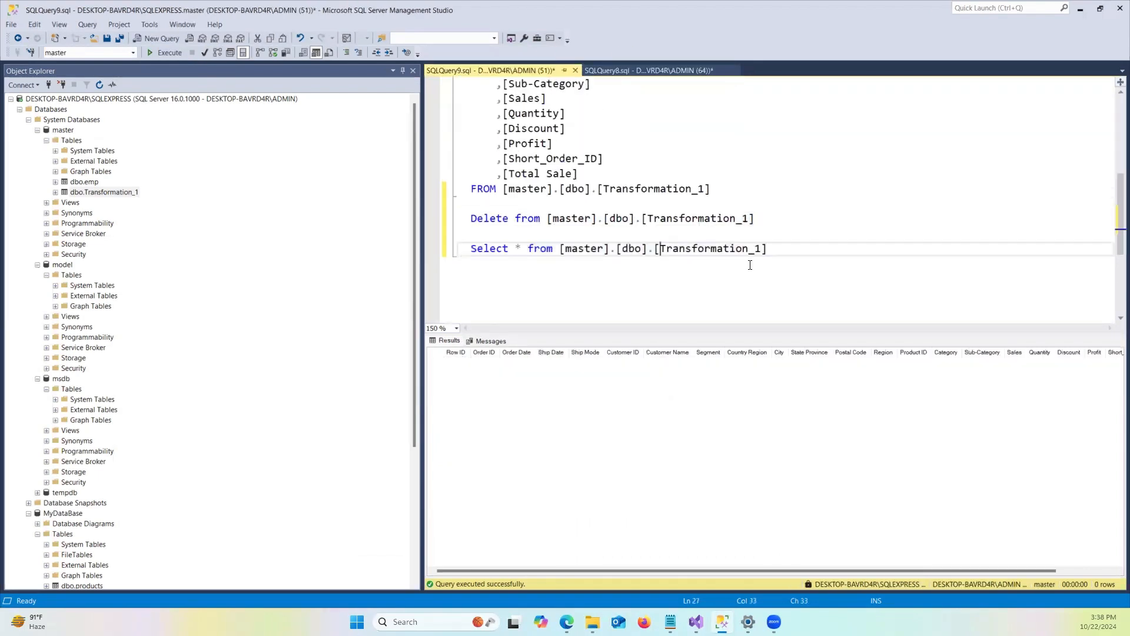
{"action": "left_click_drag", "start_coordinate": [792, 254], "coordinate": [361, 131]}
{"action": "left_click", "coordinate": [168, 52]}
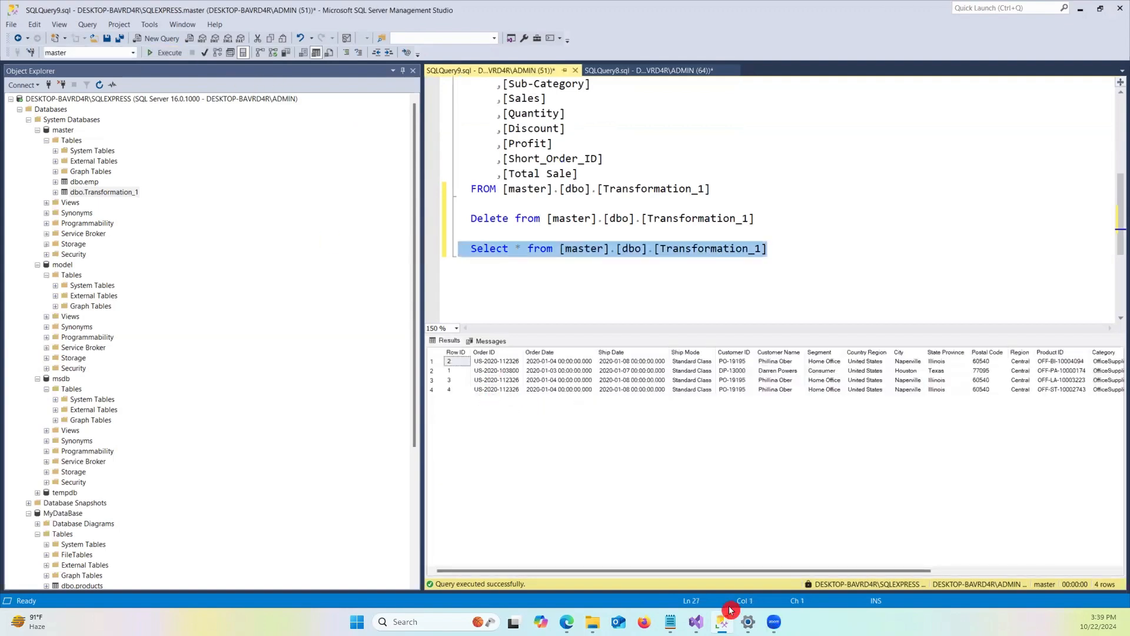
{"action": "left_click_drag", "start_coordinate": [719, 570], "coordinate": [933, 593]}
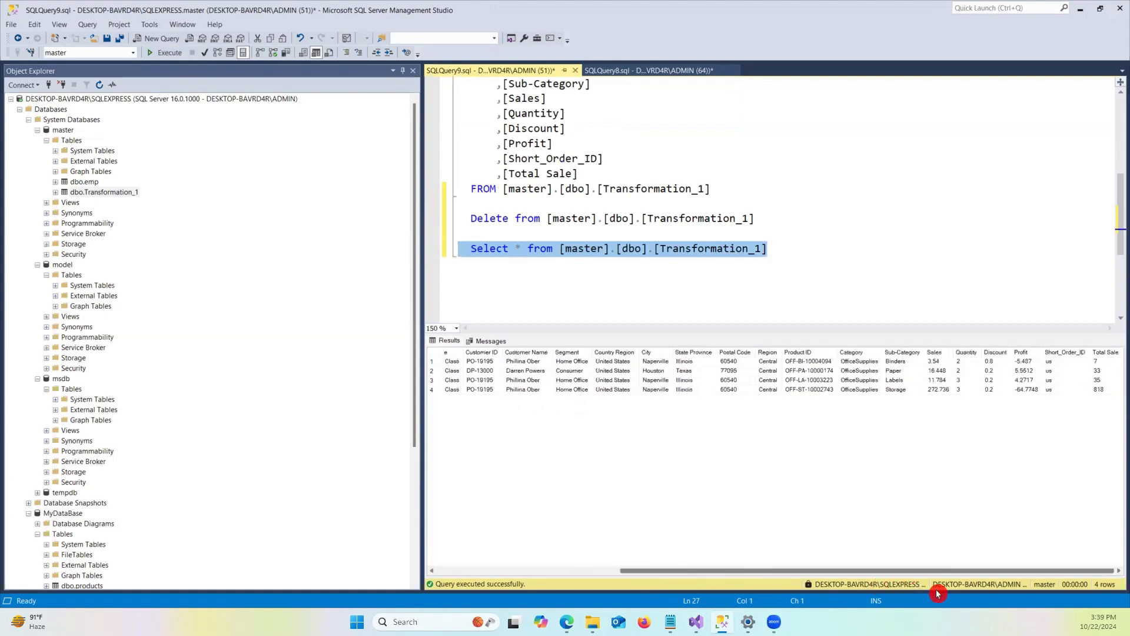
{"action": "left_click_drag", "start_coordinate": [861, 571], "coordinate": [676, 571]}
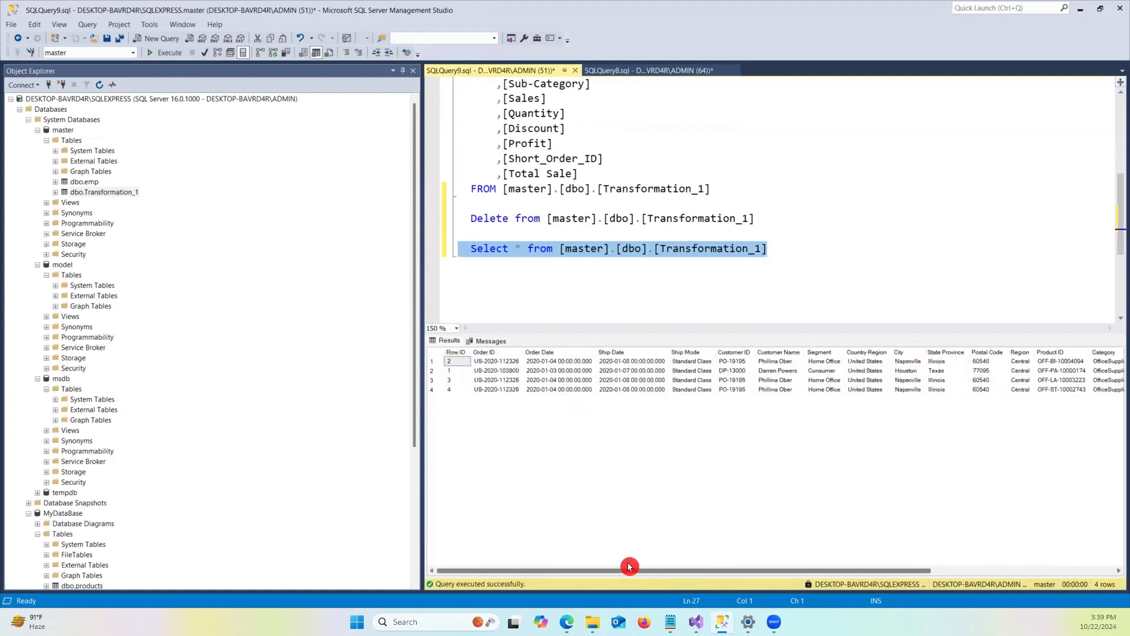
{"action": "left_click_drag", "start_coordinate": [754, 569], "coordinate": [946, 576]}
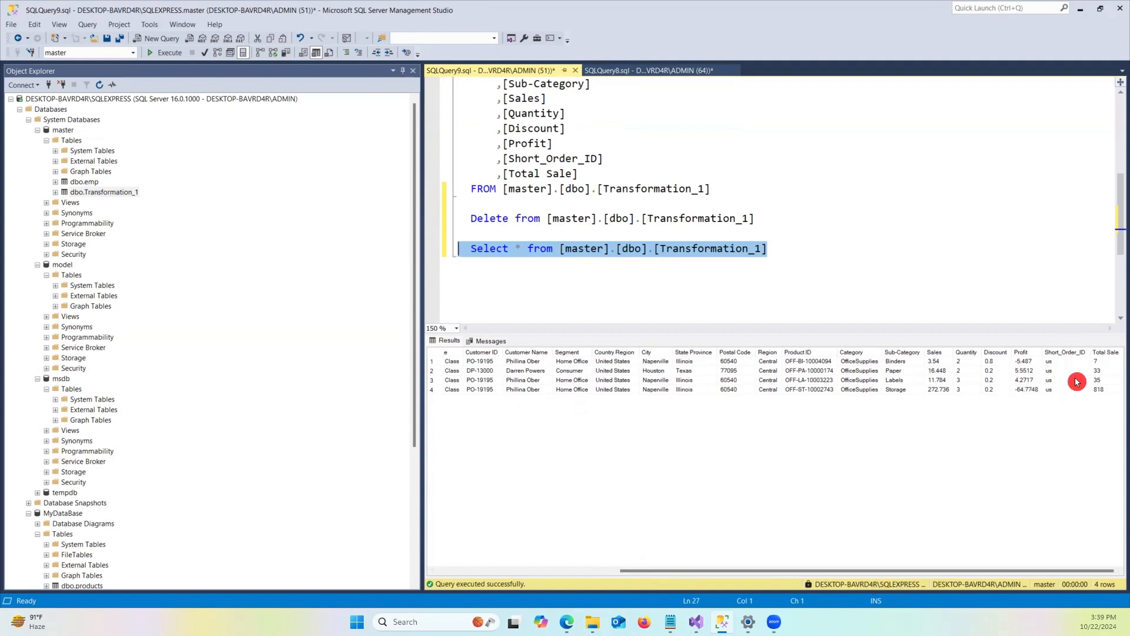
Select the top 1000 rows of model's Transformation_2 table and scroll across the result columns.
{"action": "scroll", "coordinate": [780, 247], "scroll_direction": "down", "scroll_amount": 1}
{"action": "left_click", "coordinate": [778, 203]}
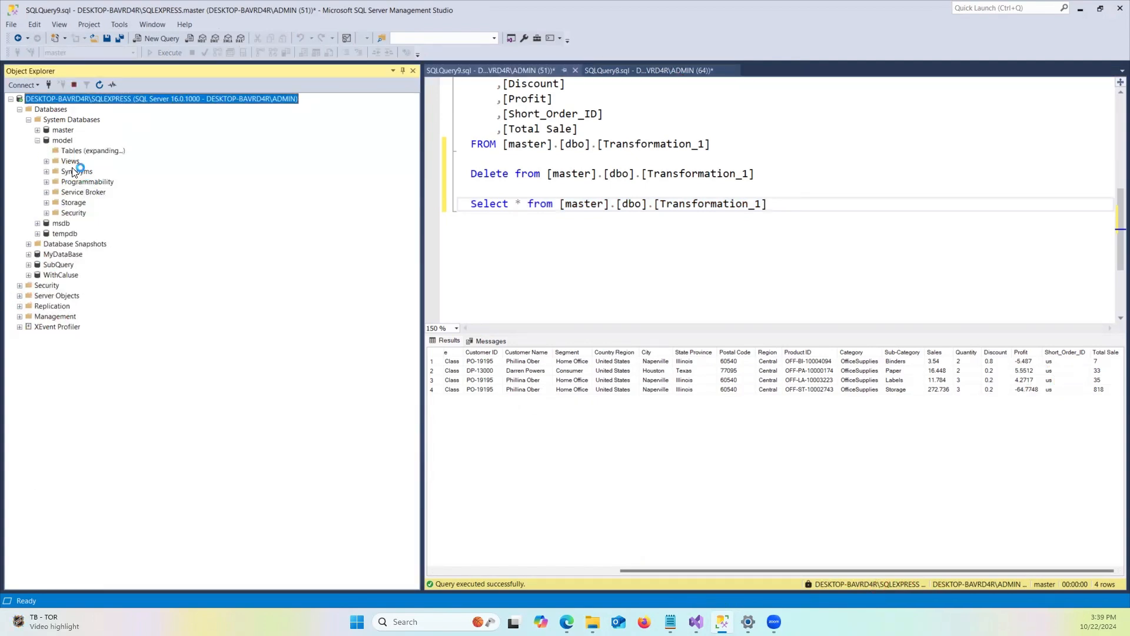
{"action": "right_click", "coordinate": [97, 195]}
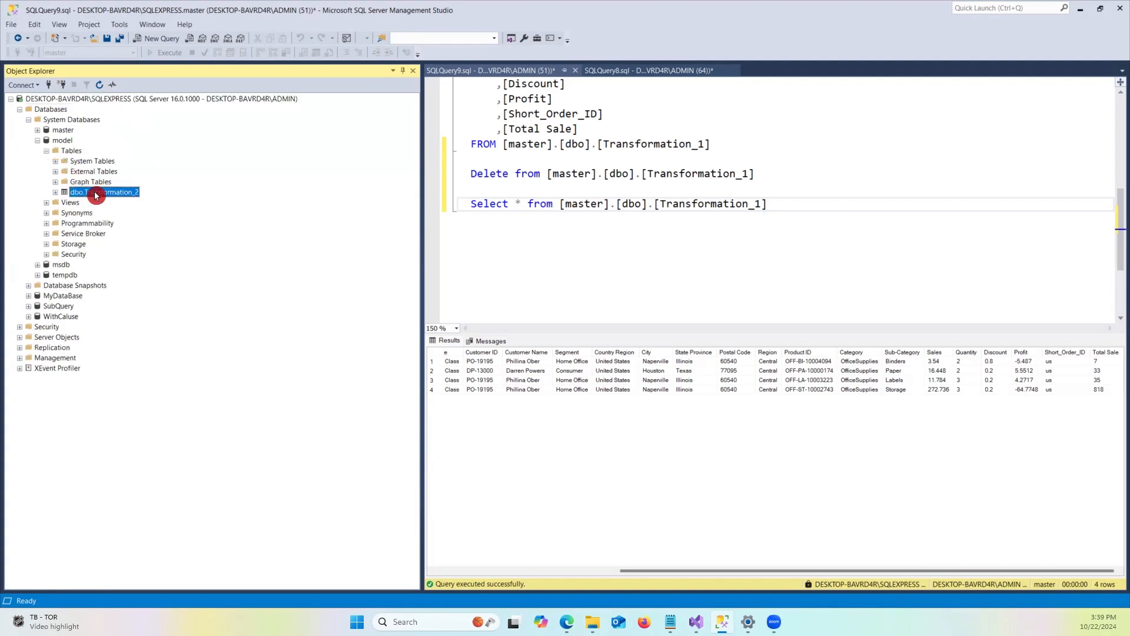
{"action": "left_click", "coordinate": [158, 220]}
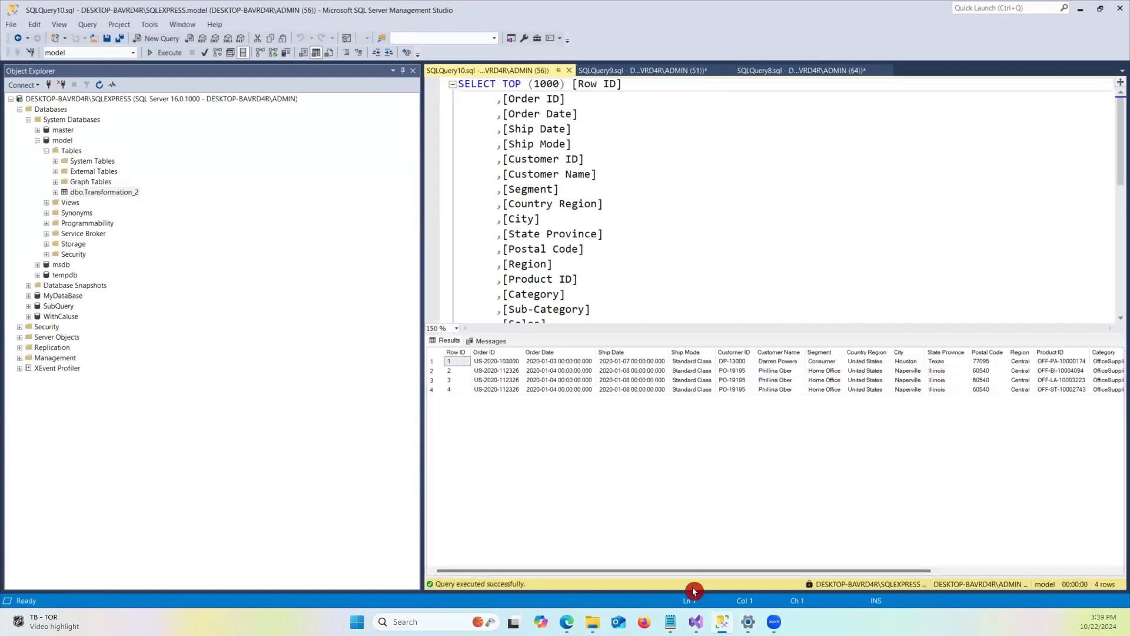
{"action": "left_click_drag", "start_coordinate": [652, 568], "coordinate": [954, 590]}
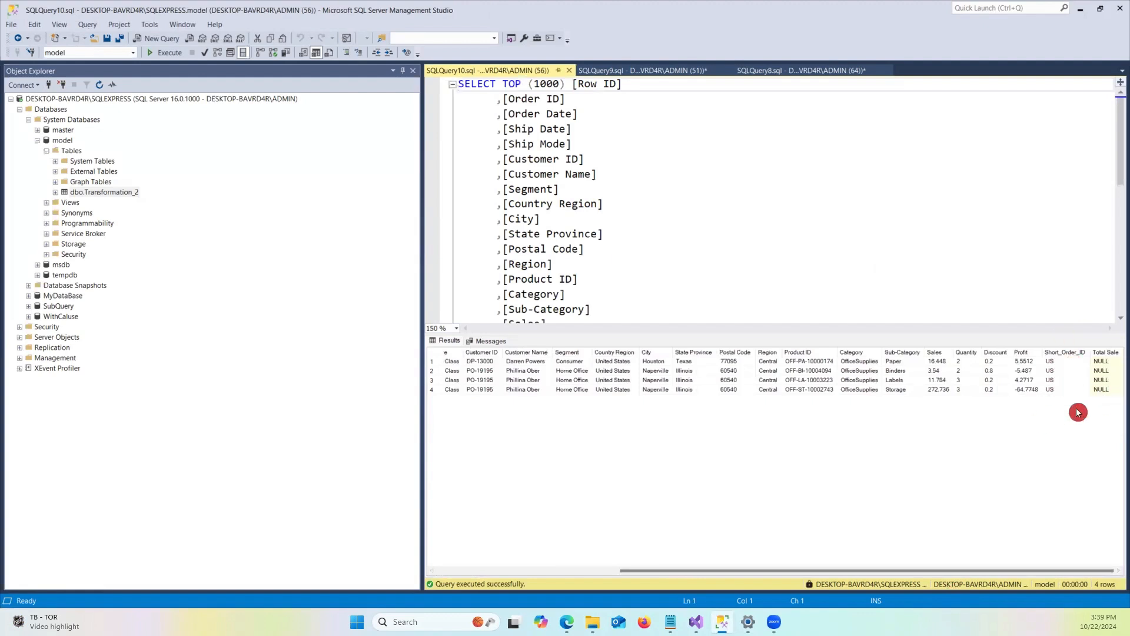
Switch back to Visual Studio and stop debugging the package.
{"action": "left_click", "coordinate": [723, 618]}
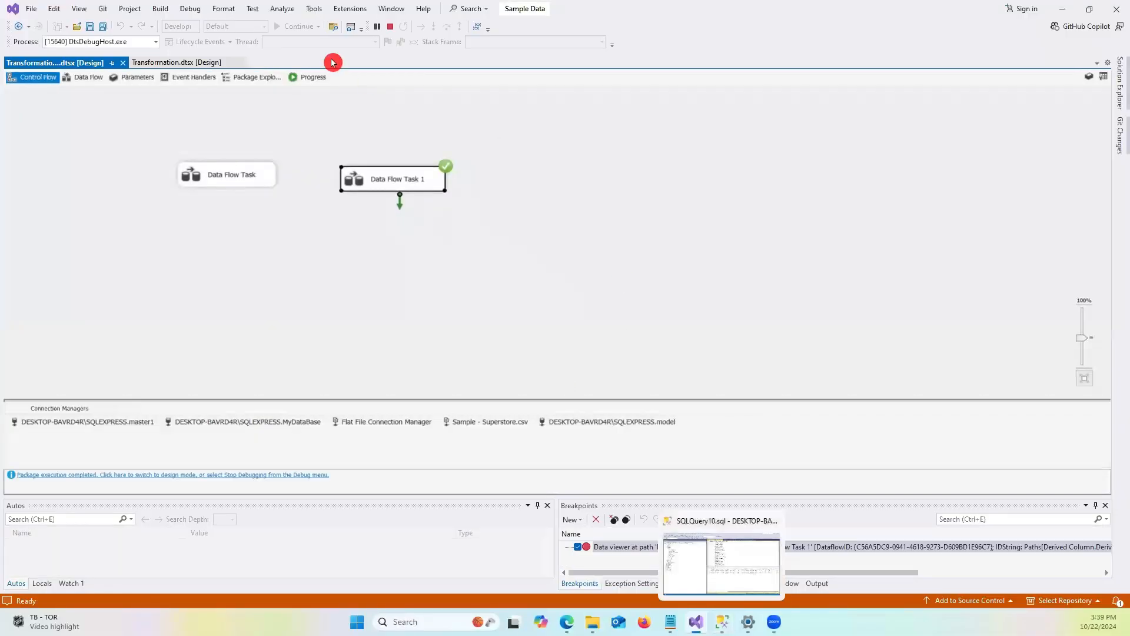
{"action": "left_click", "coordinate": [392, 26]}
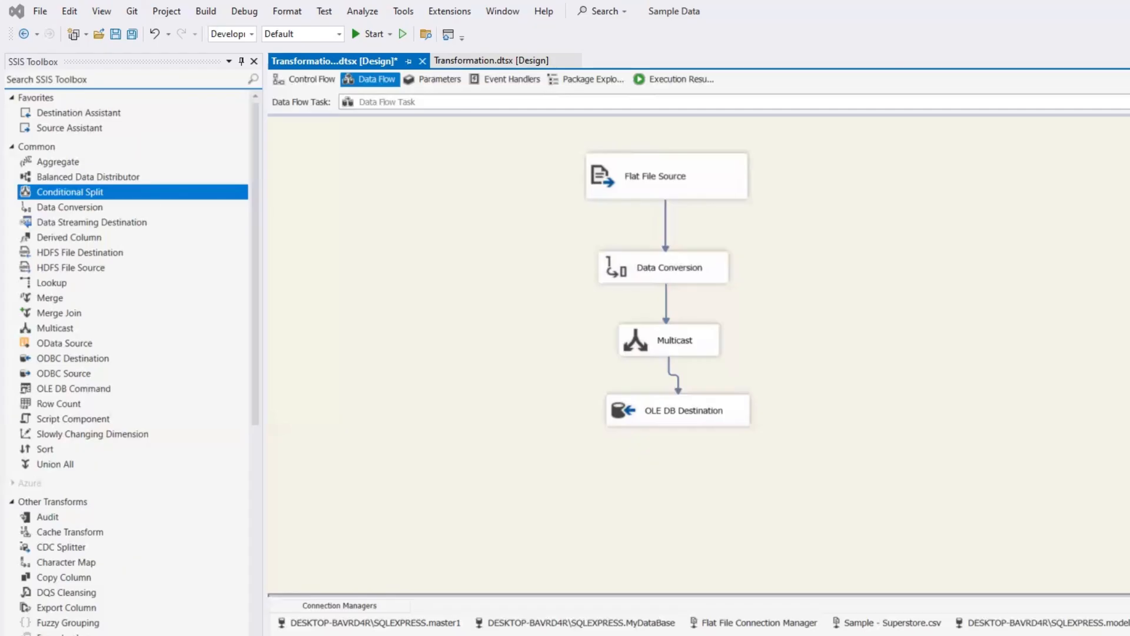
Add a Conditional Split to Data Flow Task 1 and connect the Multicast output to it.
{"action": "left_click_drag", "start_coordinate": [72, 194], "coordinate": [171, 188]}
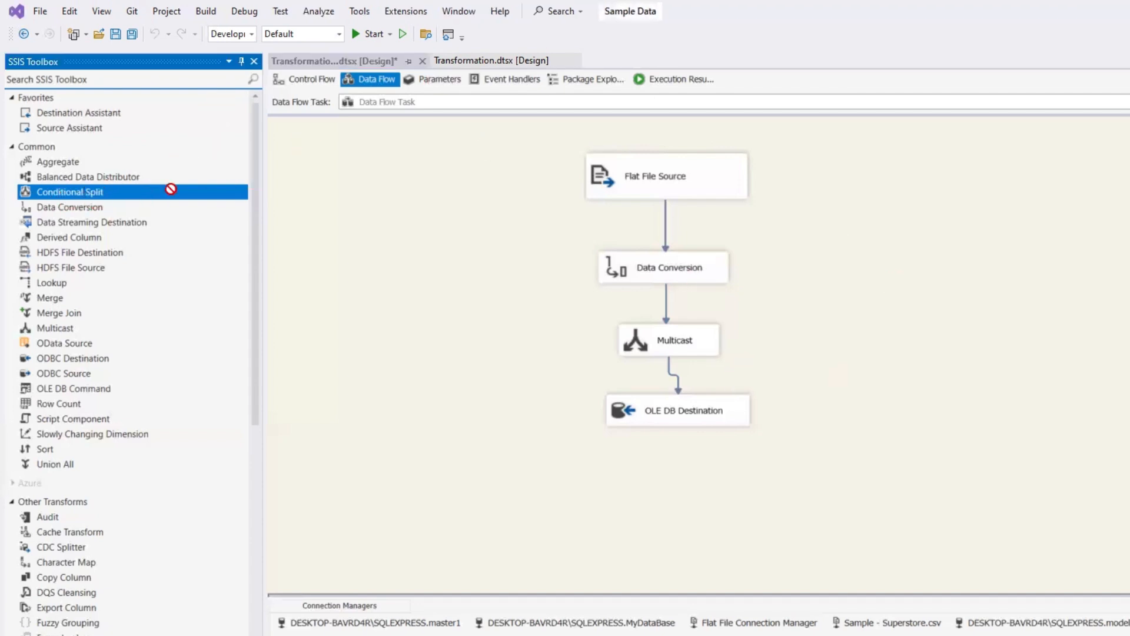
{"action": "mouse_move", "coordinate": [921, 371]}
{"action": "left_mouse_down"}
{"action": "mouse_move", "coordinate": [886, 388]}
{"action": "mouse_move", "coordinate": [913, 383]}
{"action": "left_mouse_up"}
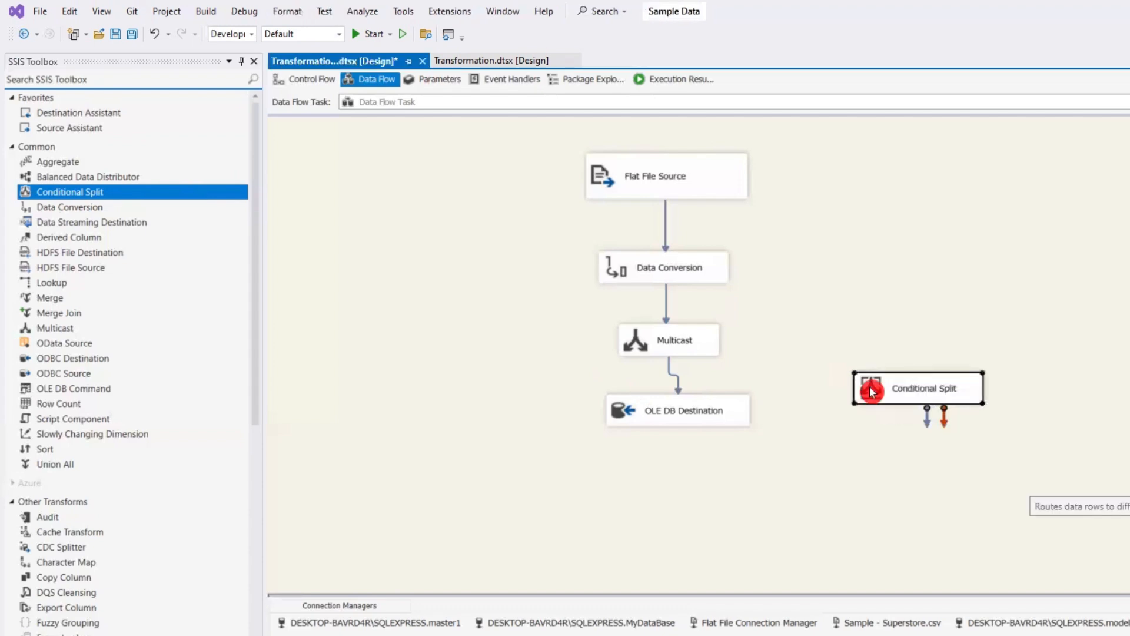
{"action": "left_click", "coordinate": [679, 357]}
{"action": "left_click_drag", "start_coordinate": [679, 371], "coordinate": [883, 391]}
Open the Conditional Split editor and define output Case 1 with condition [C_Sales] >100.
{"action": "double_click", "coordinate": [918, 393]}
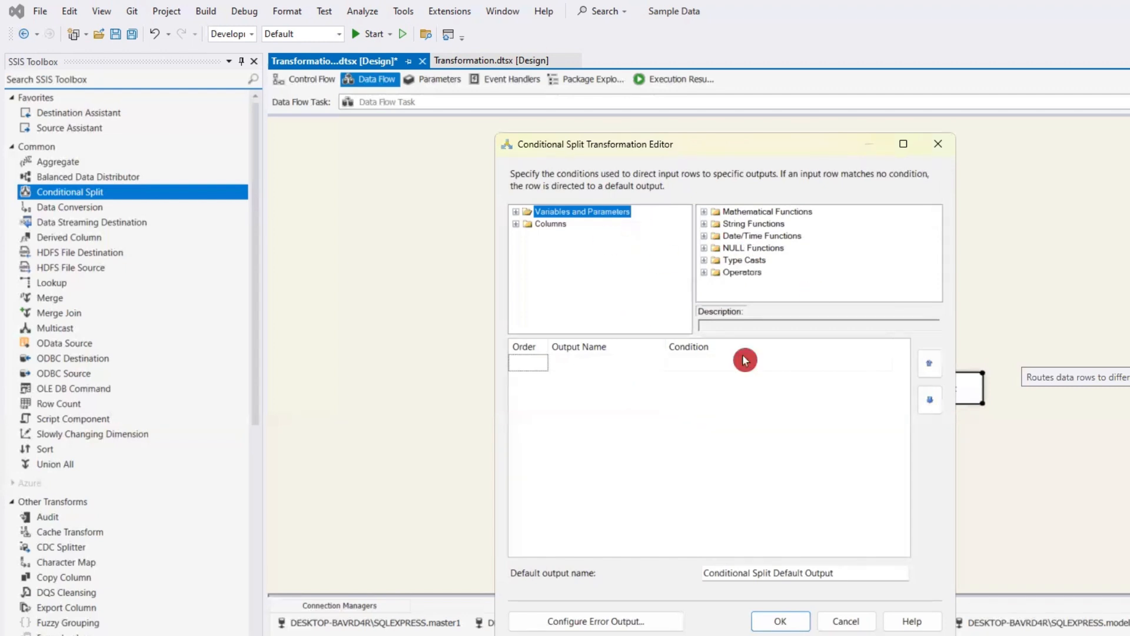
{"action": "left_click", "coordinate": [516, 225]}
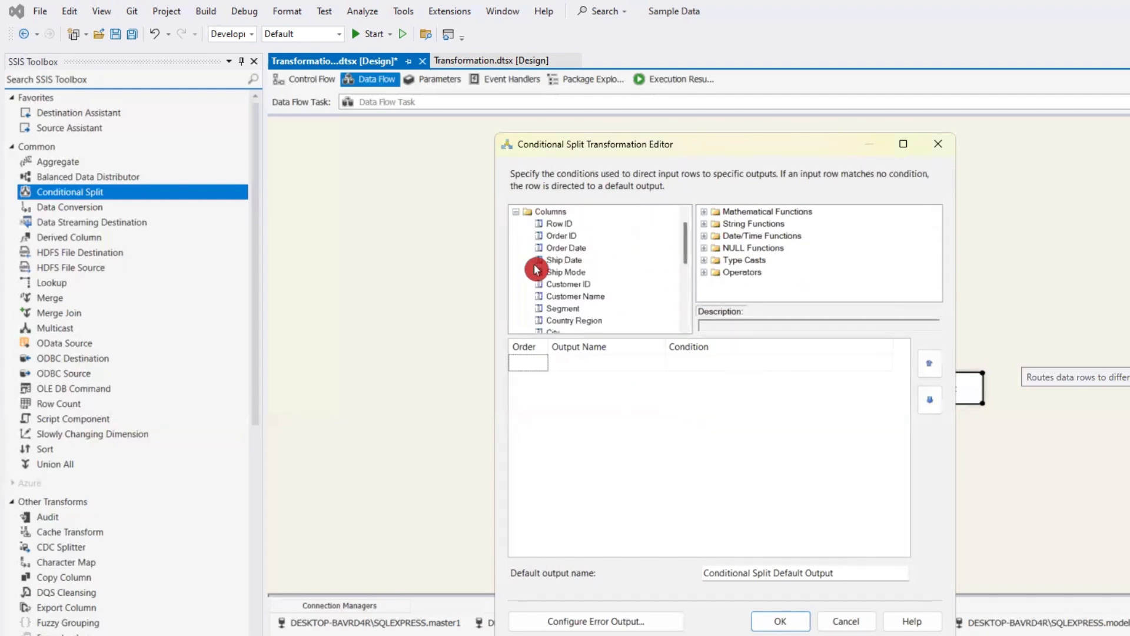
{"action": "scroll", "coordinate": [621, 281], "scroll_direction": "down", "scroll_amount": 2}
{"action": "scroll", "coordinate": [620, 281], "scroll_direction": "down", "scroll_amount": 1}
{"action": "scroll", "coordinate": [620, 277], "scroll_direction": "up", "scroll_amount": 1}
{"action": "scroll", "coordinate": [620, 277], "scroll_direction": "down", "scroll_amount": 3}
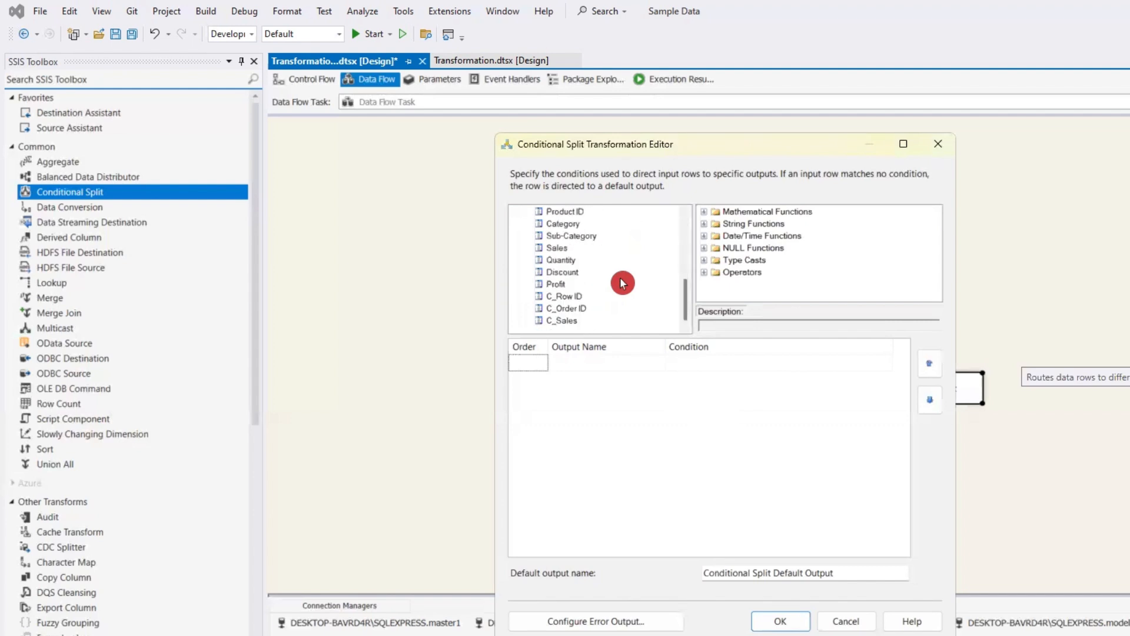
{"action": "left_click", "coordinate": [571, 327]}
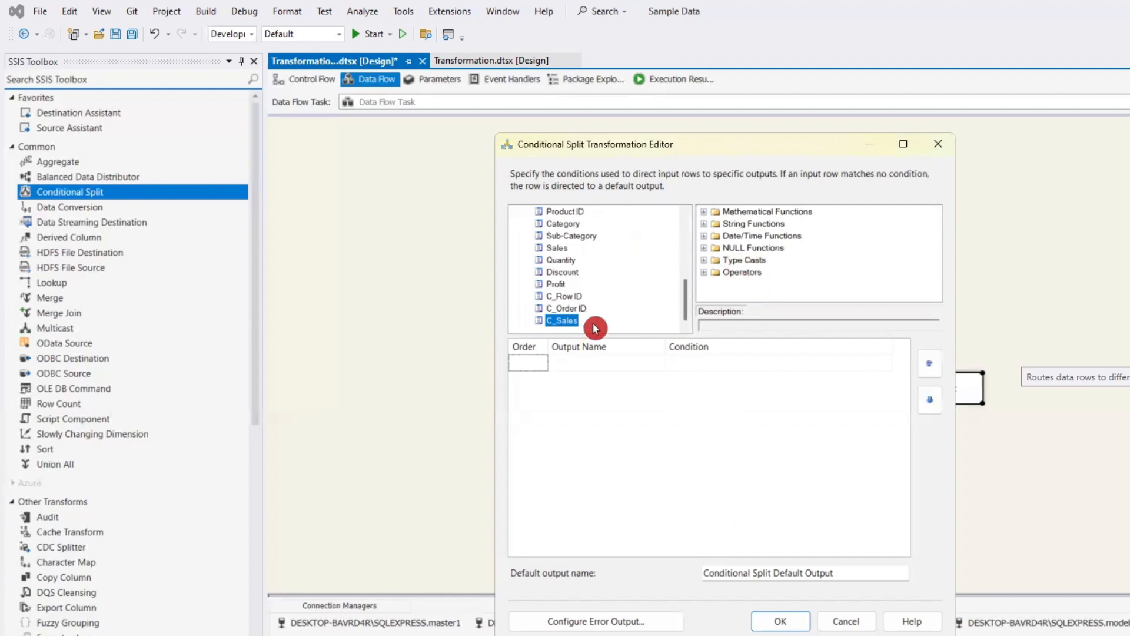
{"action": "left_click_drag", "start_coordinate": [565, 320], "coordinate": [713, 361]}
{"action": "left_click", "coordinate": [791, 359]}
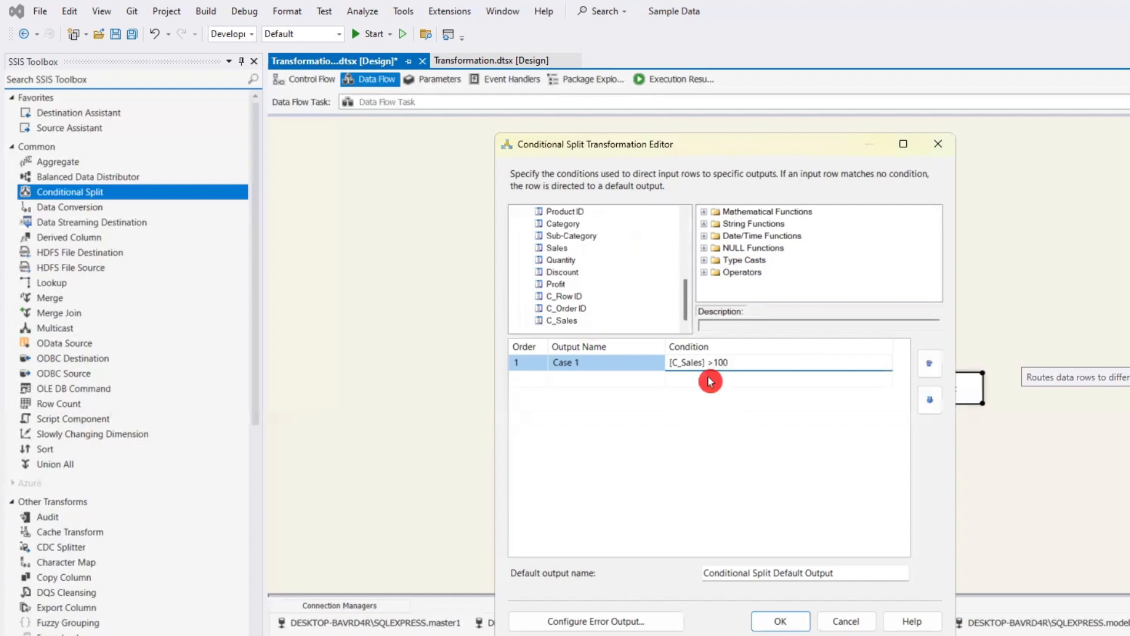
Add output Case 2 with condition [Sales]<100 and try to confirm the editor.
{"action": "left_click", "coordinate": [569, 381]}
{"action": "left_click", "coordinate": [569, 381]}
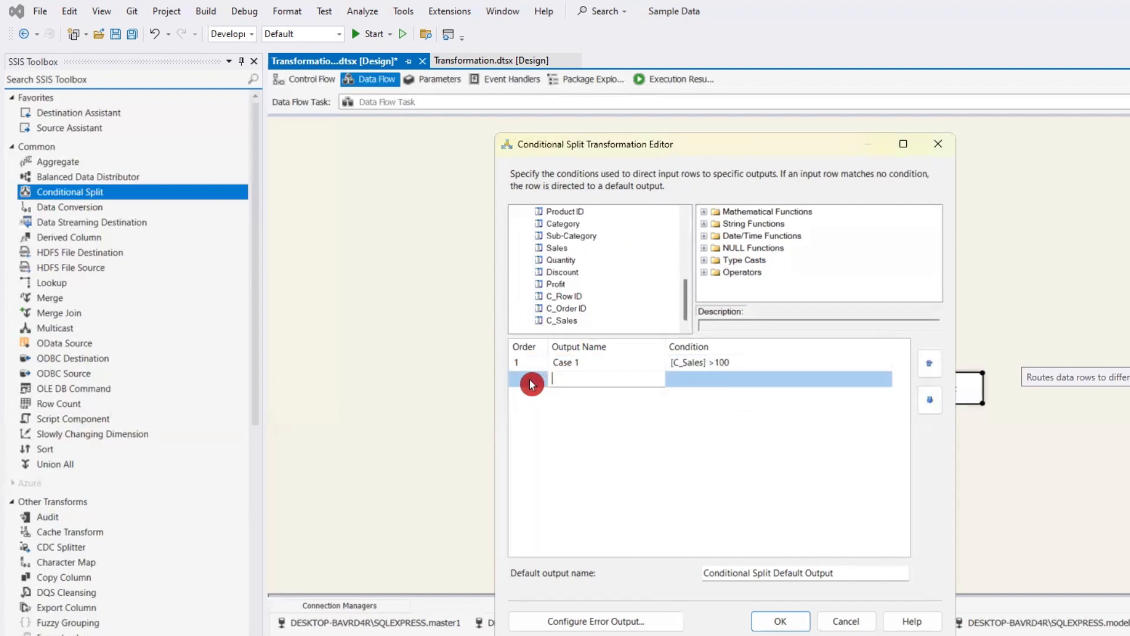
{"action": "left_click", "coordinate": [701, 380]}
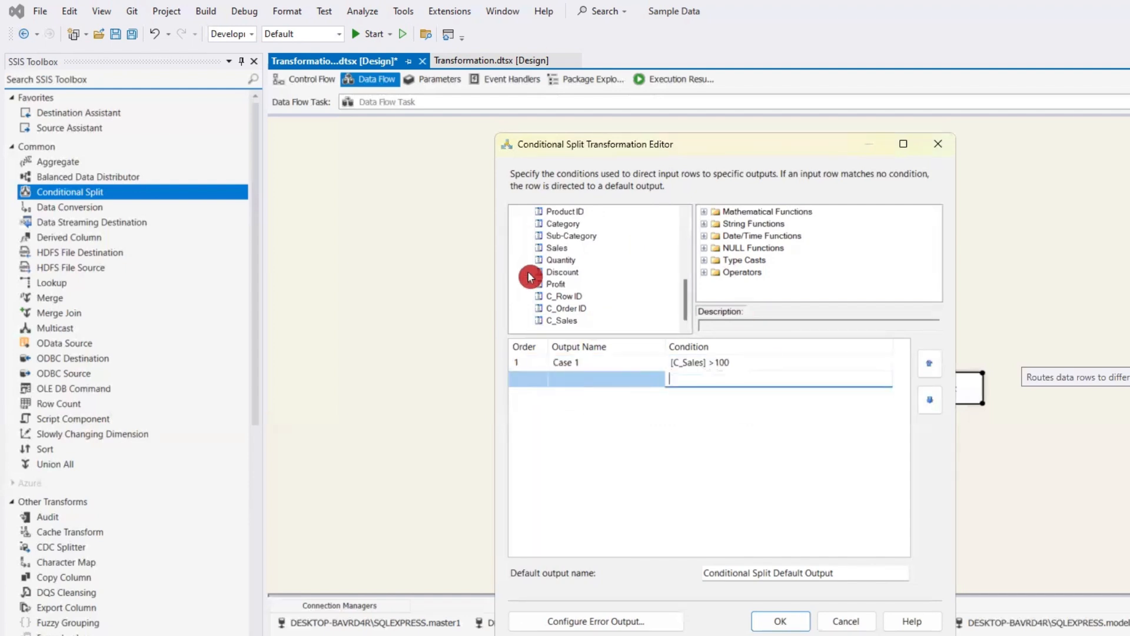
{"action": "left_click_drag", "start_coordinate": [554, 254], "coordinate": [712, 378]}
{"action": "left_click", "coordinate": [735, 380]}
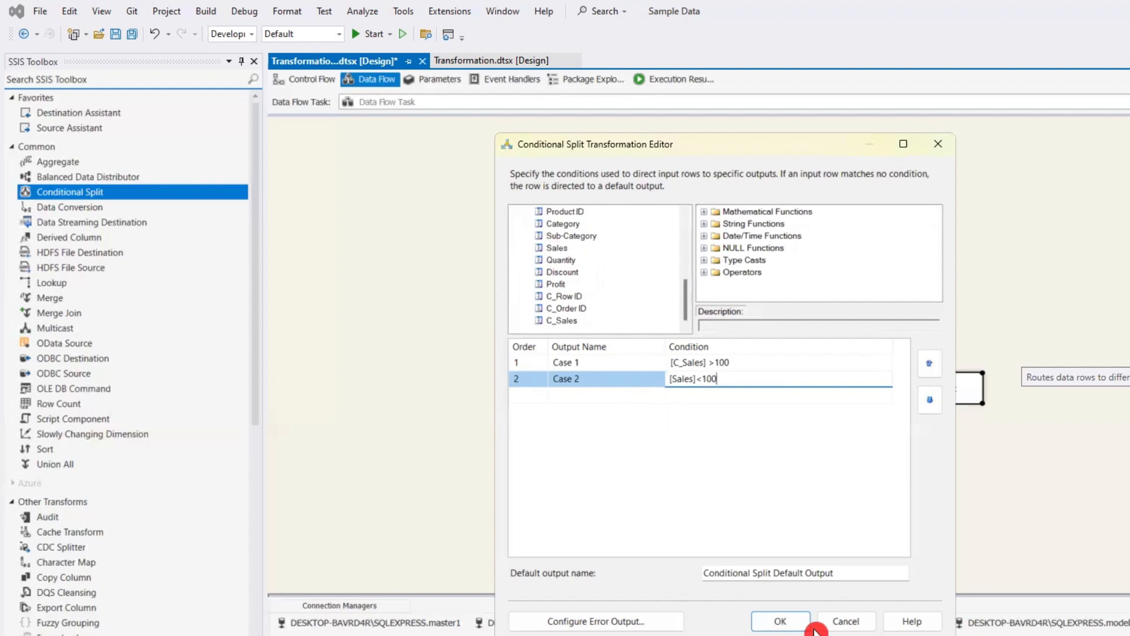
{"action": "left_click", "coordinate": [784, 620]}
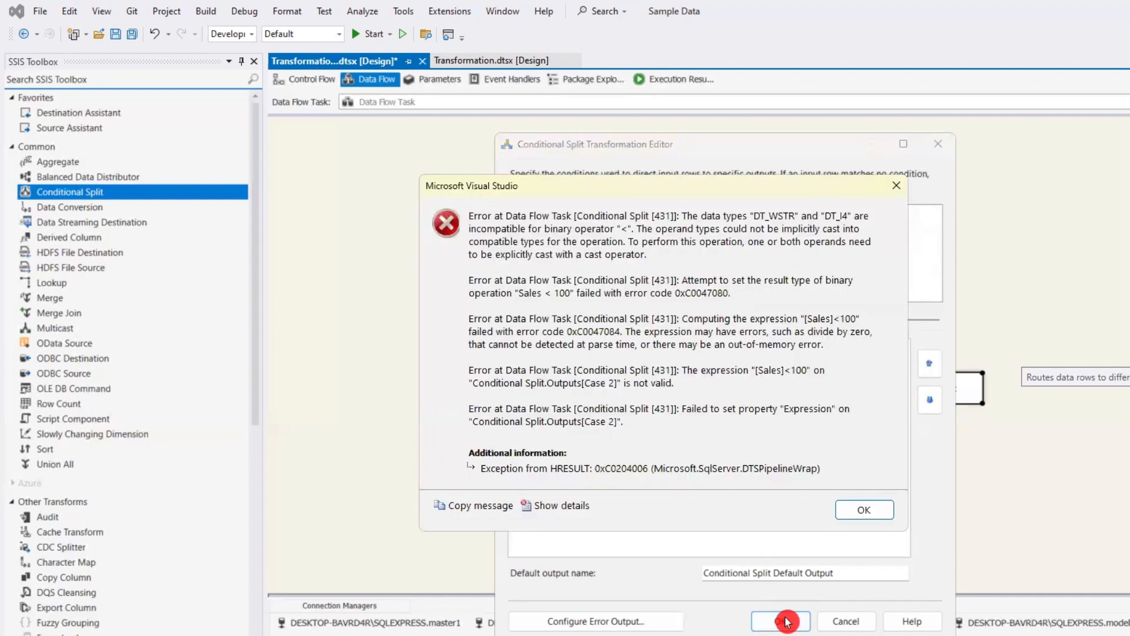
{"action": "left_click", "coordinate": [864, 510]}
Change Case 2's condition to [C_Sales]<100 and confirm the Conditional Split editor.
{"action": "left_click", "coordinate": [675, 382]}
{"action": "left_click", "coordinate": [710, 379]}
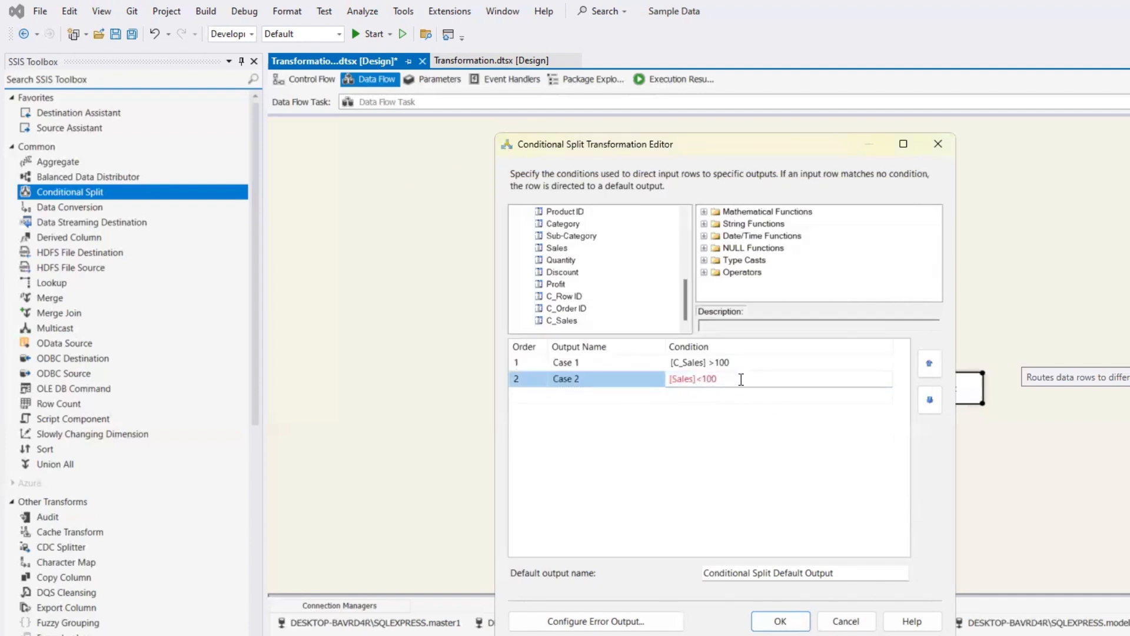
{"action": "left_click_drag", "start_coordinate": [741, 379], "coordinate": [662, 380]}
{"action": "key", "text": "BackSpace"}
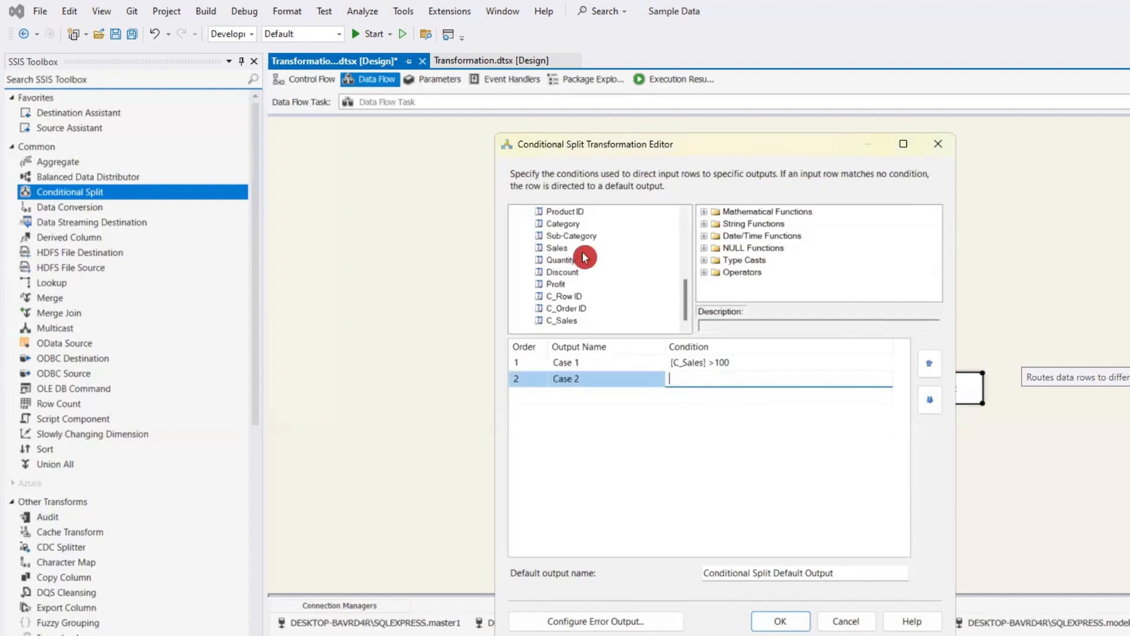
{"action": "left_click_drag", "start_coordinate": [568, 321], "coordinate": [721, 394]}
{"action": "left_click", "coordinate": [768, 379]}
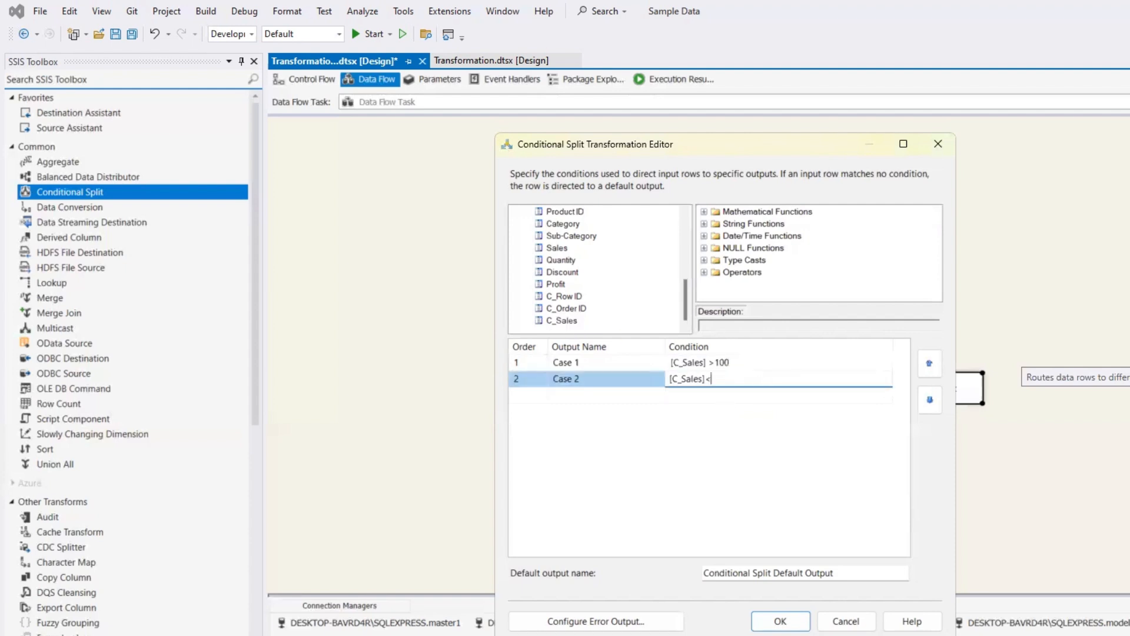
{"action": "left_click", "coordinate": [780, 620]}
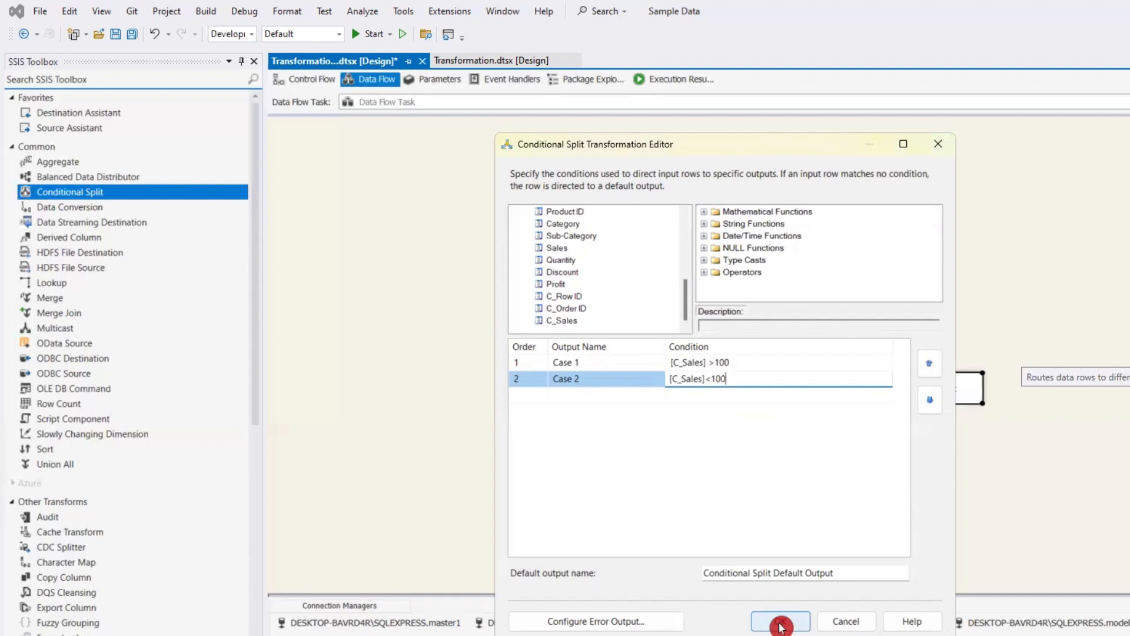
Rerun the select query on MyDataBase's Transformation table in SQL Server Management Studio and inspect the Sales values.
{"action": "left_click", "coordinate": [942, 390]}
{"action": "left_click", "coordinate": [973, 385]}
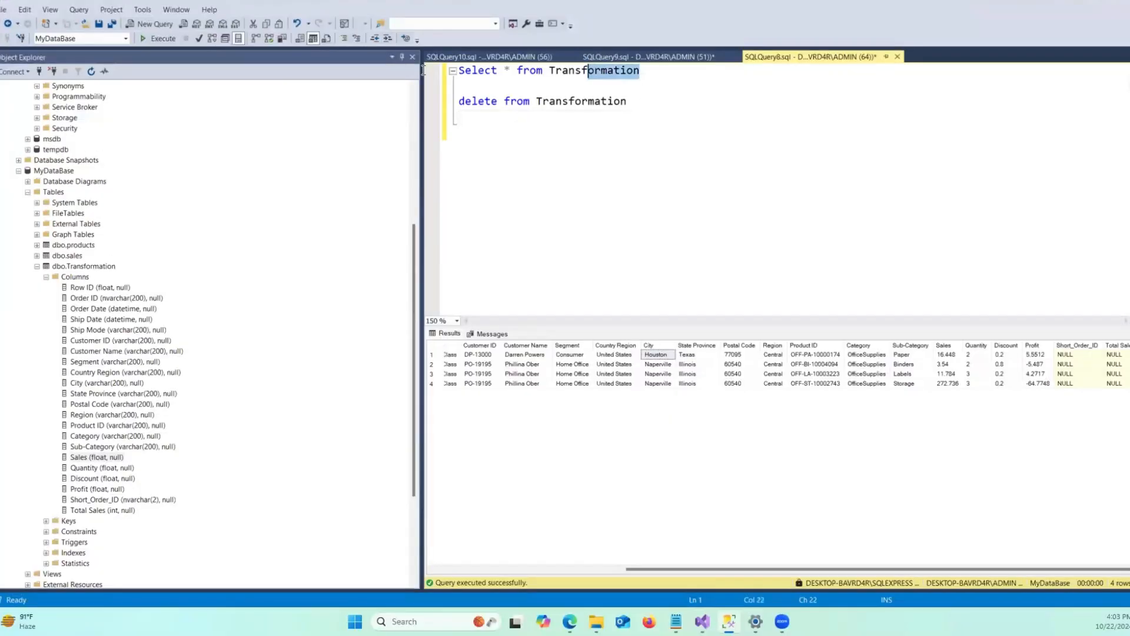
{"action": "left_click_drag", "start_coordinate": [423, 70], "coordinate": [424, 70]}
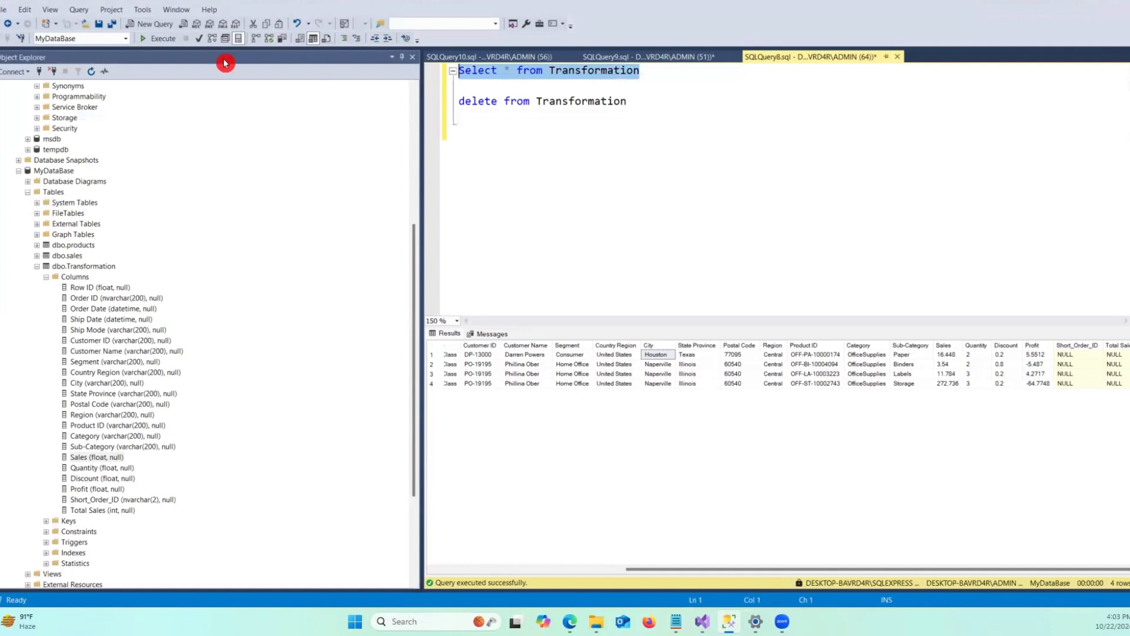
{"action": "left_click", "coordinate": [155, 38]}
{"action": "left_click_drag", "start_coordinate": [651, 575], "coordinate": [1091, 537]}
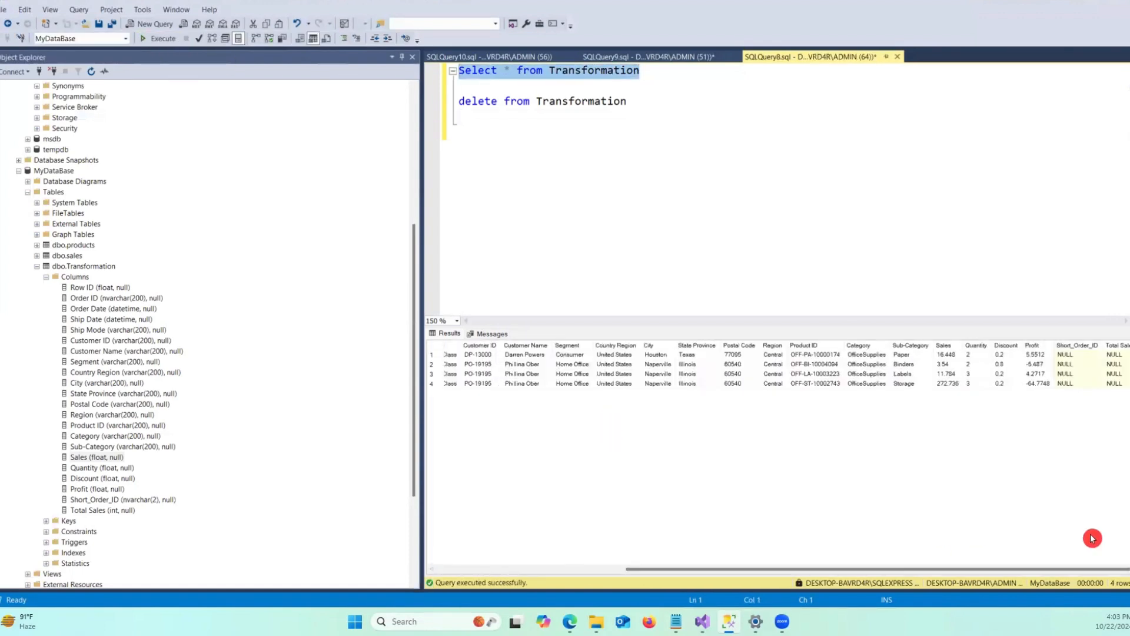
{"action": "left_click", "coordinate": [940, 384]}
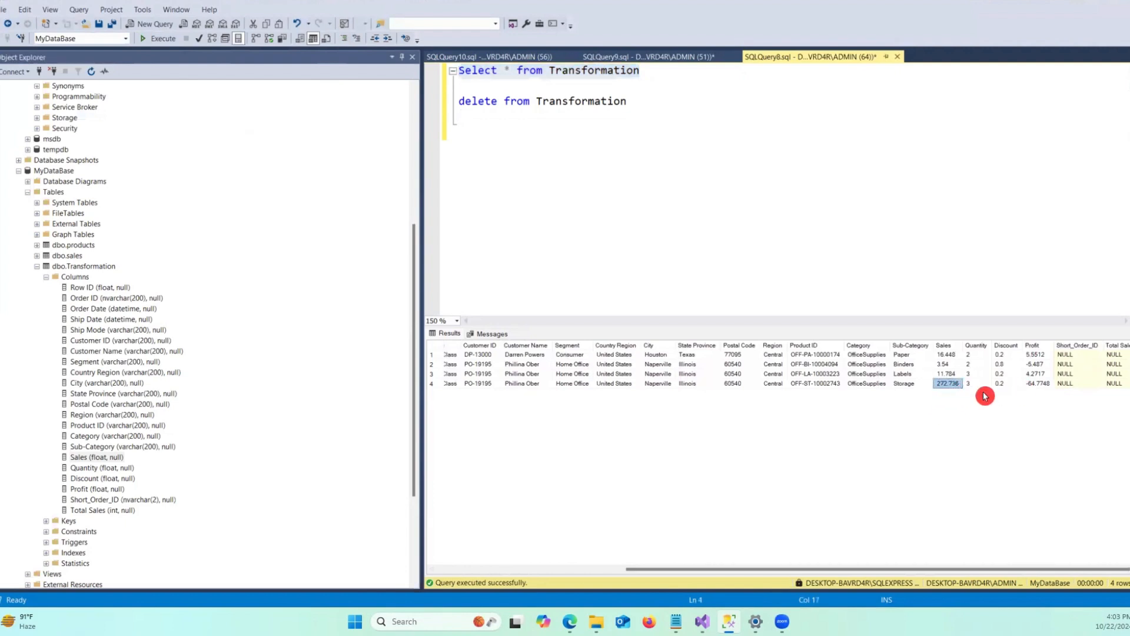
{"action": "left_click", "coordinate": [948, 374]}
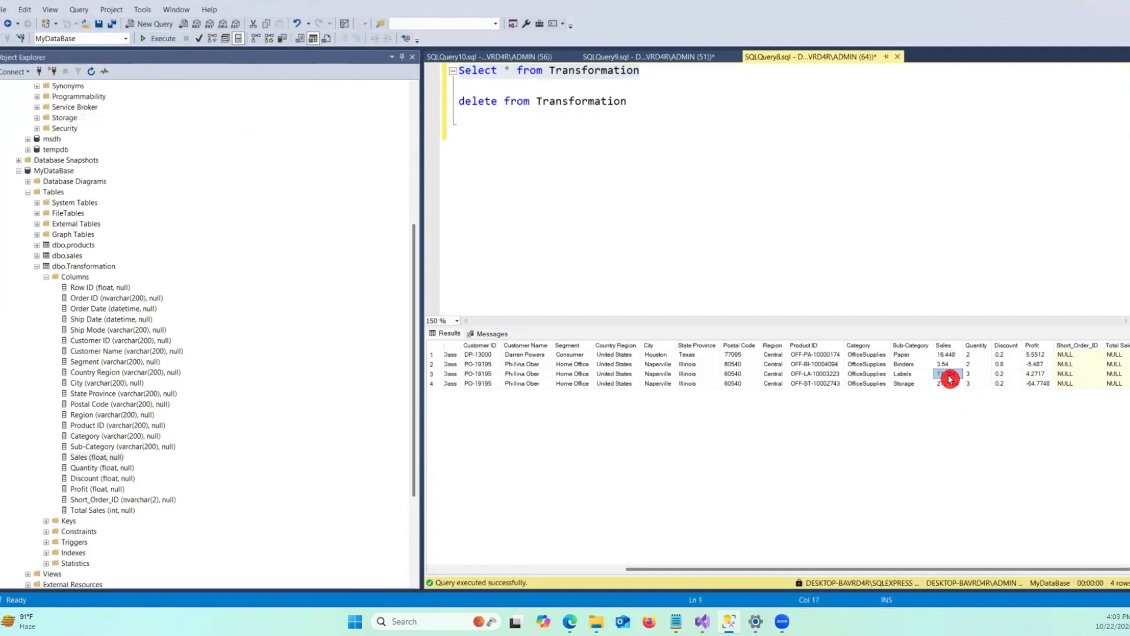
{"action": "left_click", "coordinate": [1097, 2]}
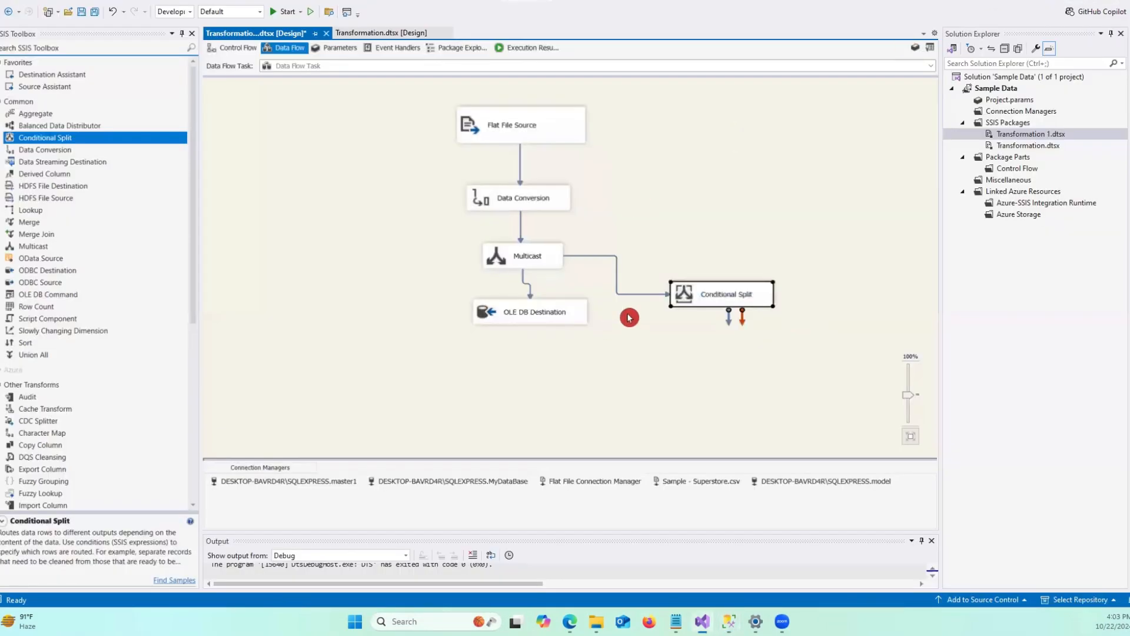
Delete the path from the Multicast to the OLE DB Destination.
{"action": "left_click", "coordinate": [731, 314]}
{"action": "left_click", "coordinate": [519, 320]}
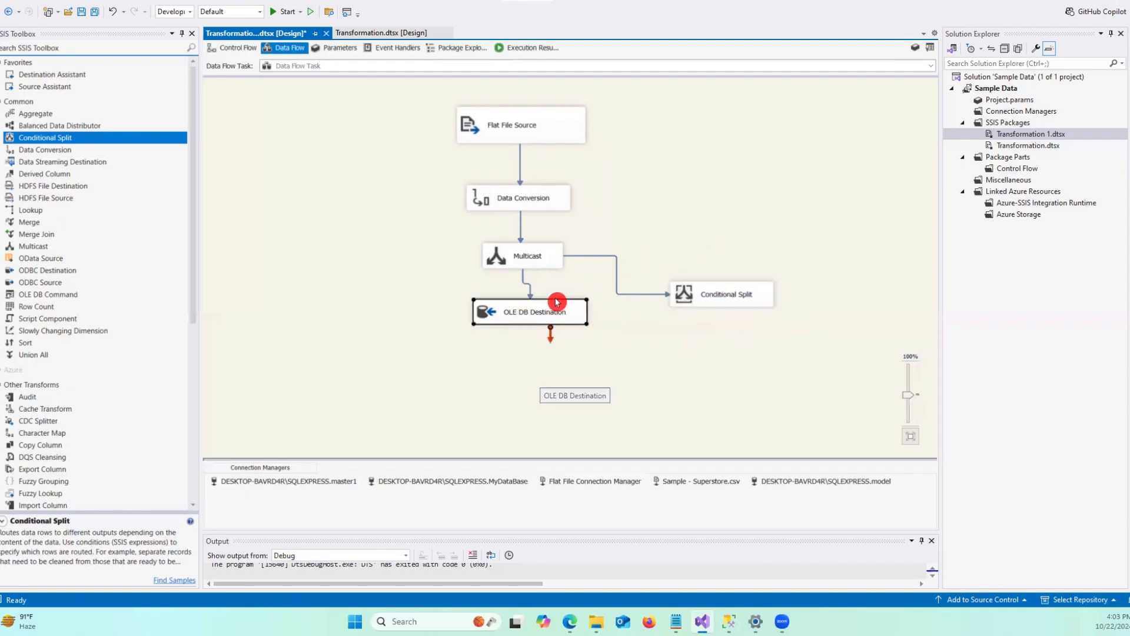
{"action": "left_click", "coordinate": [530, 290]}
{"action": "key", "text": "Delete"}
Connect the Conditional Split's Case 1 output to the OLE DB Destination.
{"action": "left_click", "coordinate": [733, 291]}
{"action": "left_click_drag", "start_coordinate": [730, 324], "coordinate": [512, 307]}
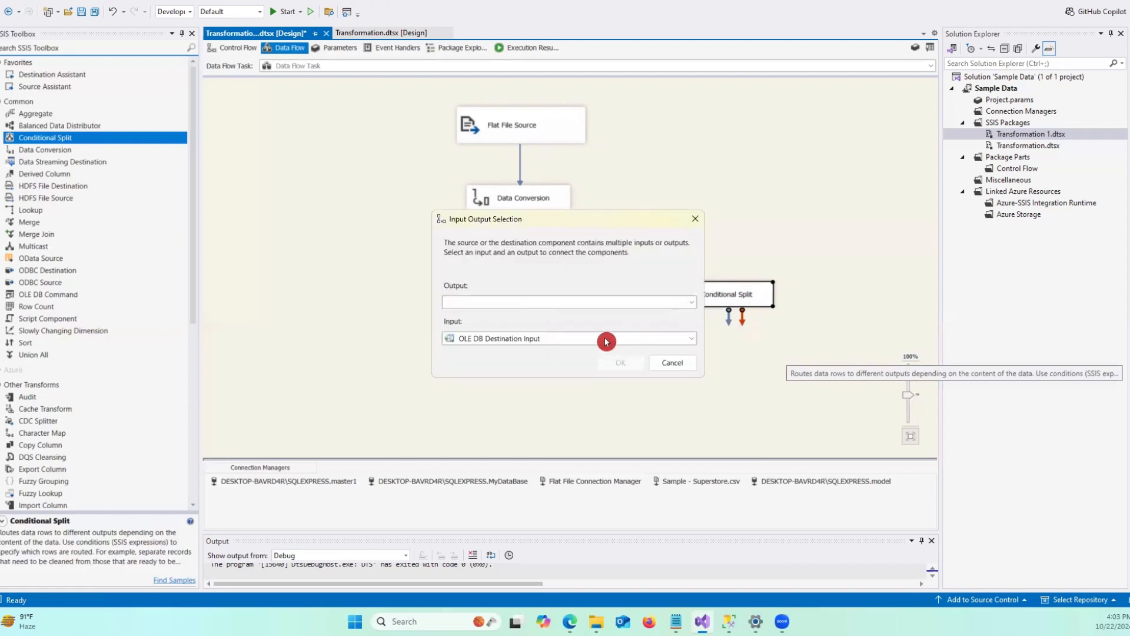
{"action": "left_click", "coordinate": [495, 302]}
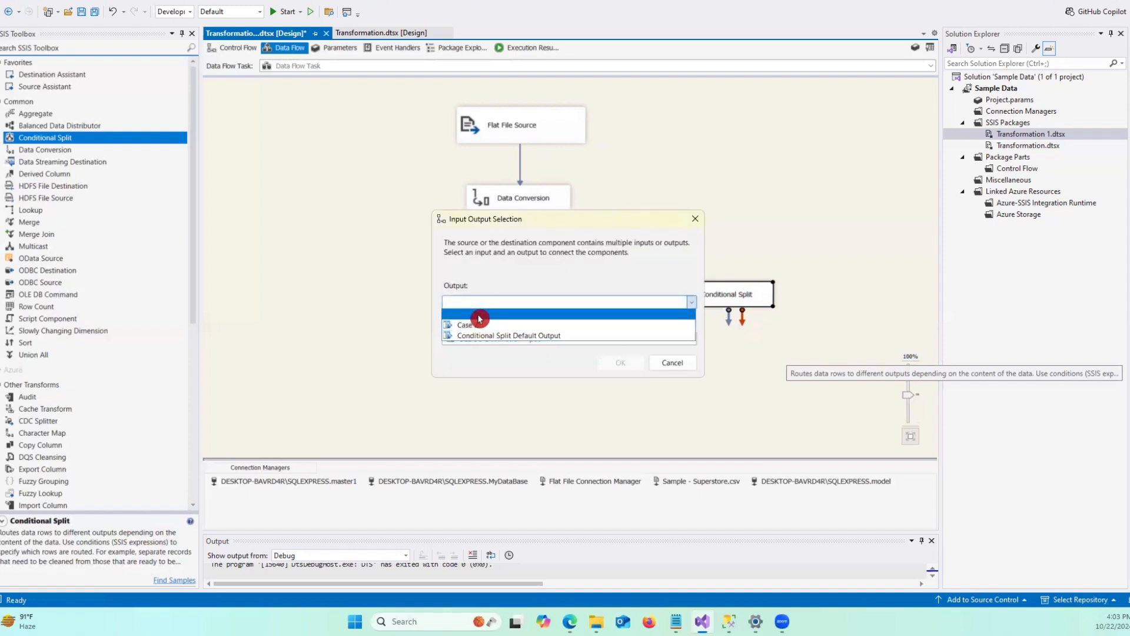
{"action": "left_click", "coordinate": [485, 316]}
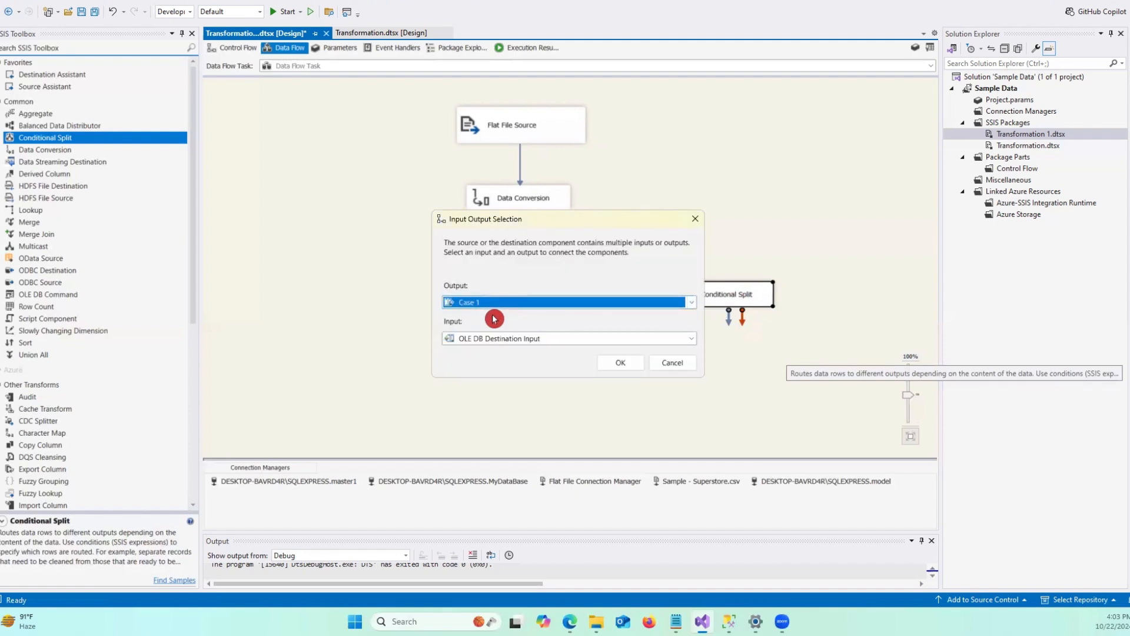
{"action": "left_click", "coordinate": [613, 363]}
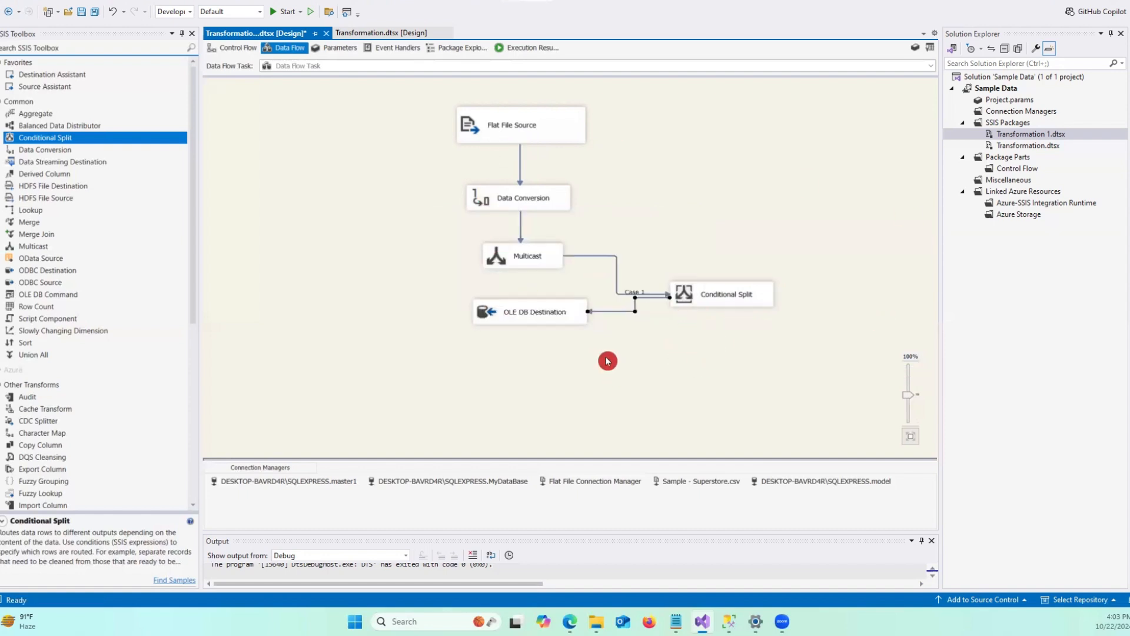
Add a second OLE DB Destination beside the Conditional Split and connect the split's Case 2 output to it.
{"action": "scroll", "coordinate": [86, 413], "scroll_direction": "down", "scroll_amount": 8}
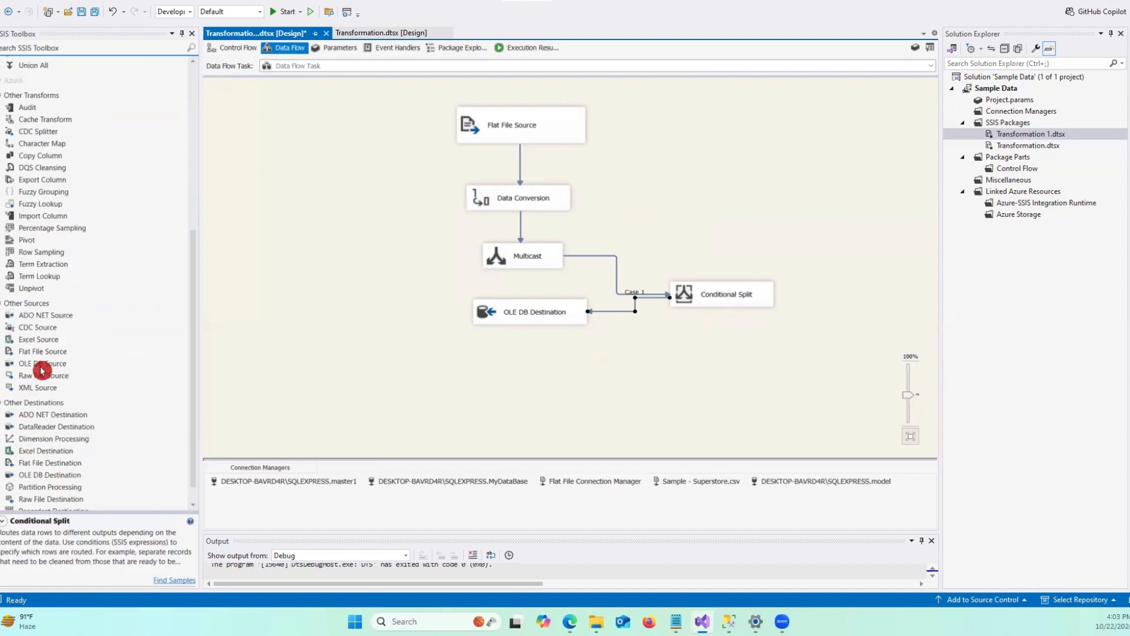
{"action": "left_click", "coordinate": [67, 475]}
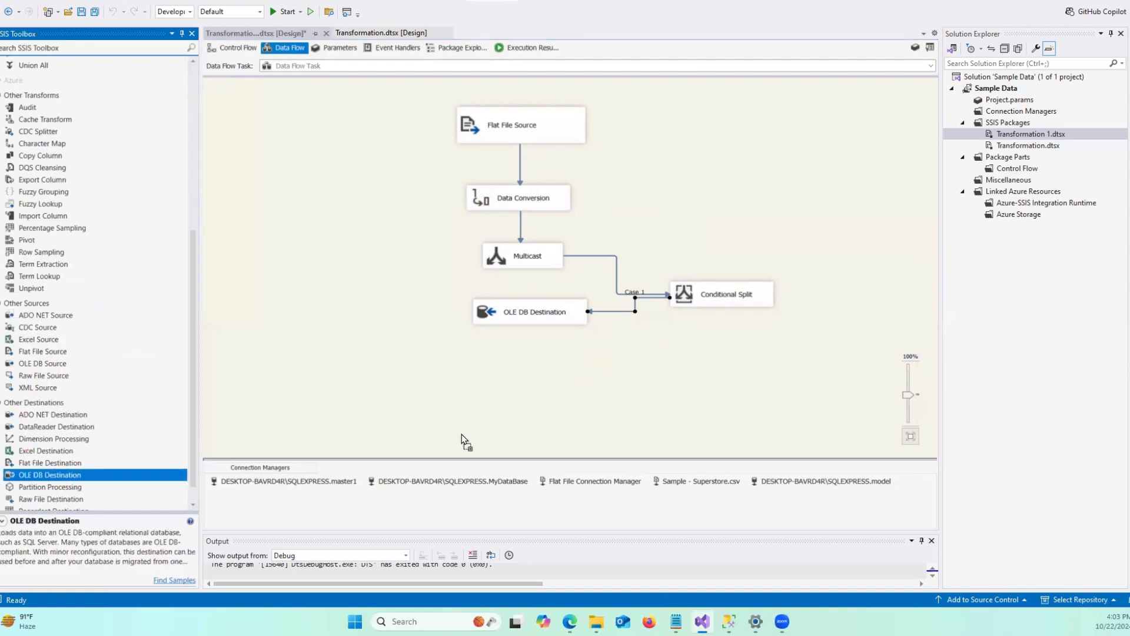
{"action": "left_click", "coordinate": [807, 350]}
{"action": "left_click_drag", "start_coordinate": [807, 356], "coordinate": [736, 358]}
{"action": "left_click", "coordinate": [730, 293]}
{"action": "left_click", "coordinate": [484, 303]}
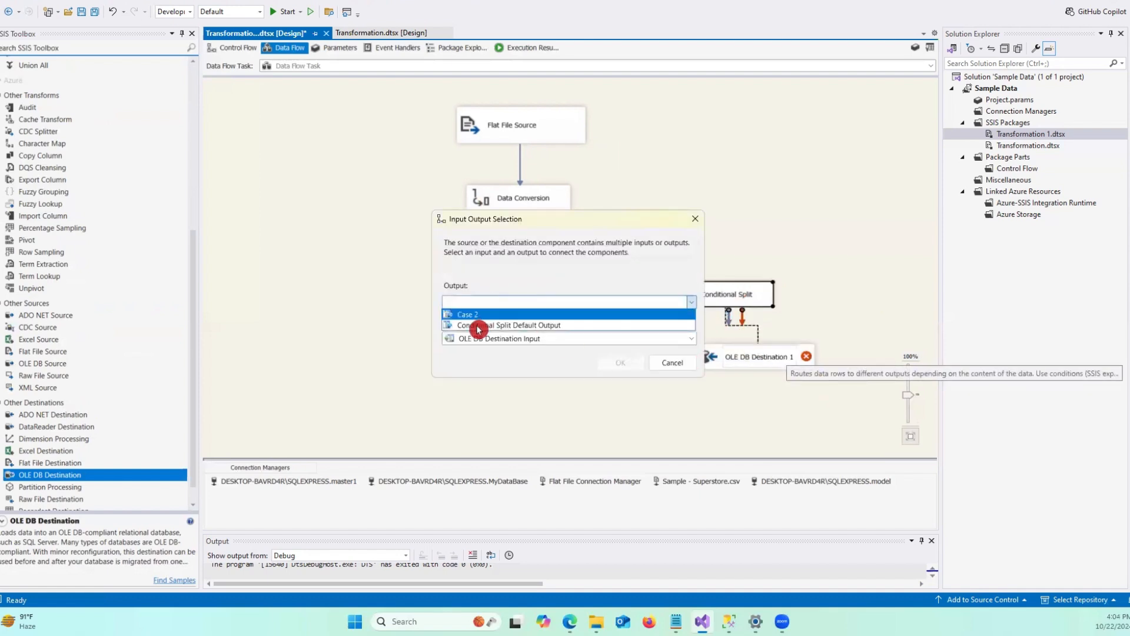
{"action": "left_click", "coordinate": [482, 316]}
{"action": "left_click", "coordinate": [615, 361]}
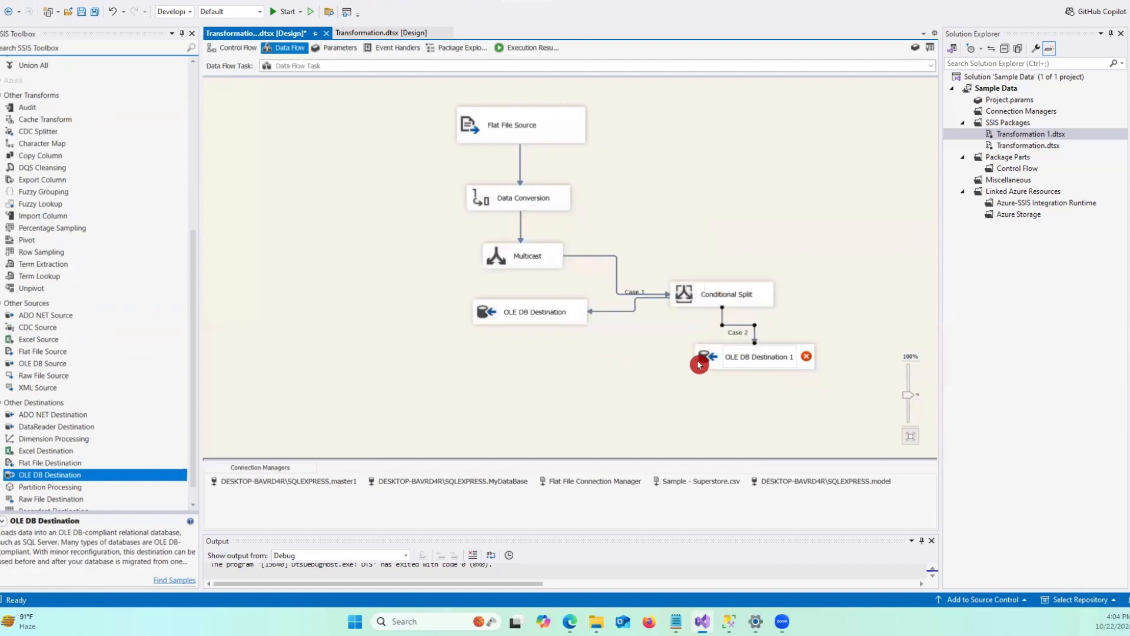
Set OLE DB Destination 1 to the SQLEXPRESS.model connection, Table or view access mode, and the [dbo].[Transformation_2] table.
{"action": "double_click", "coordinate": [742, 354]}
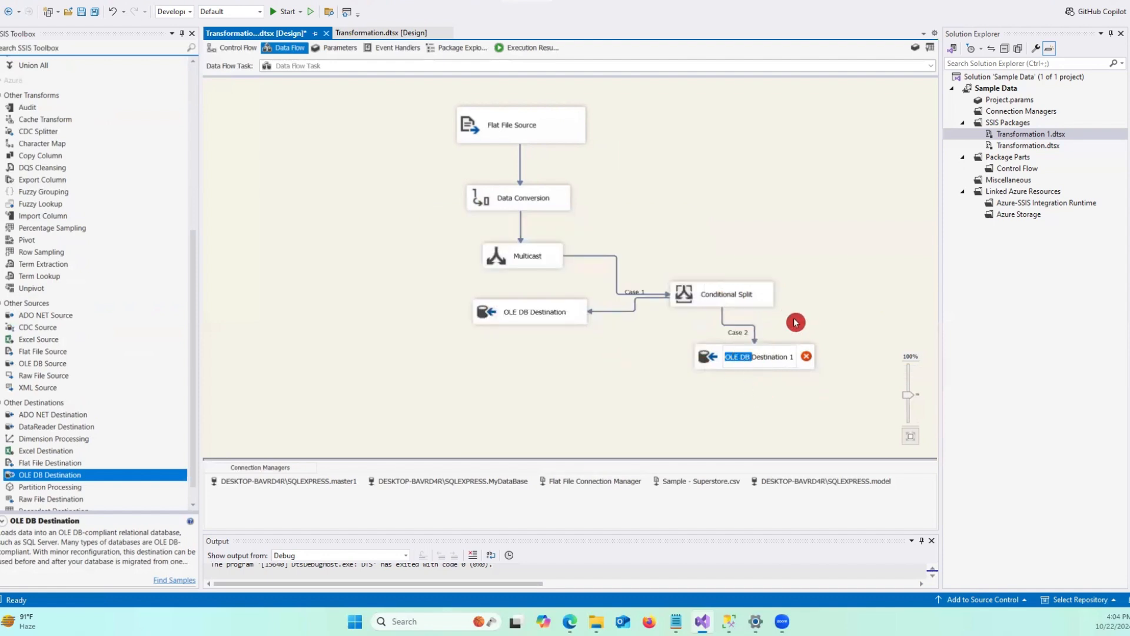
{"action": "double_click", "coordinate": [788, 346]}
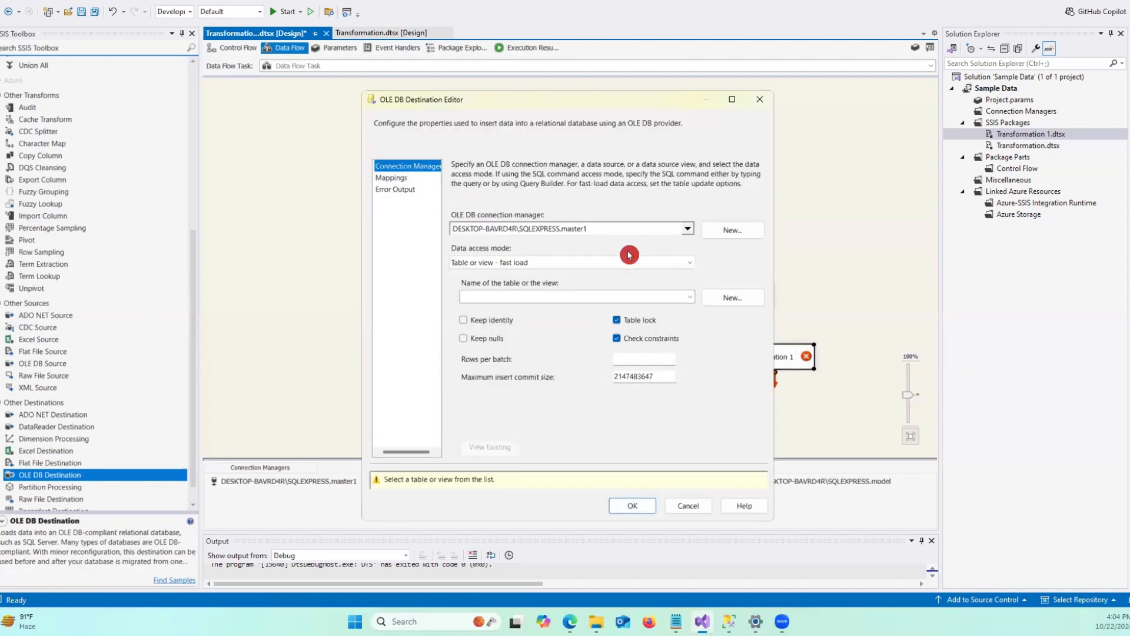
{"action": "left_click", "coordinate": [688, 230]}
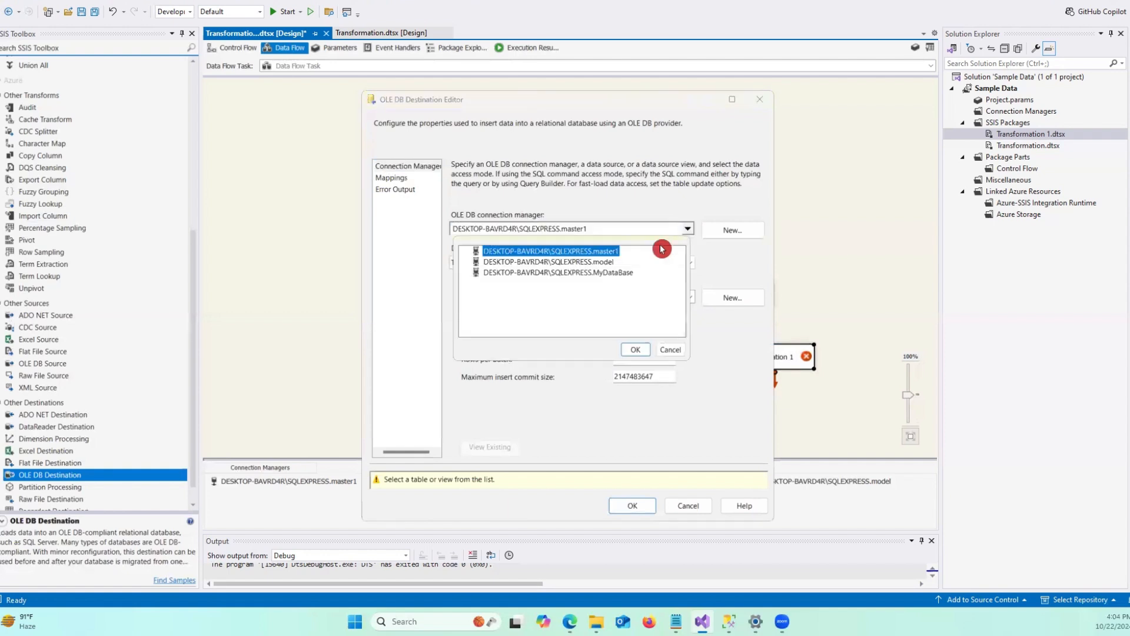
{"action": "left_click", "coordinate": [592, 261]}
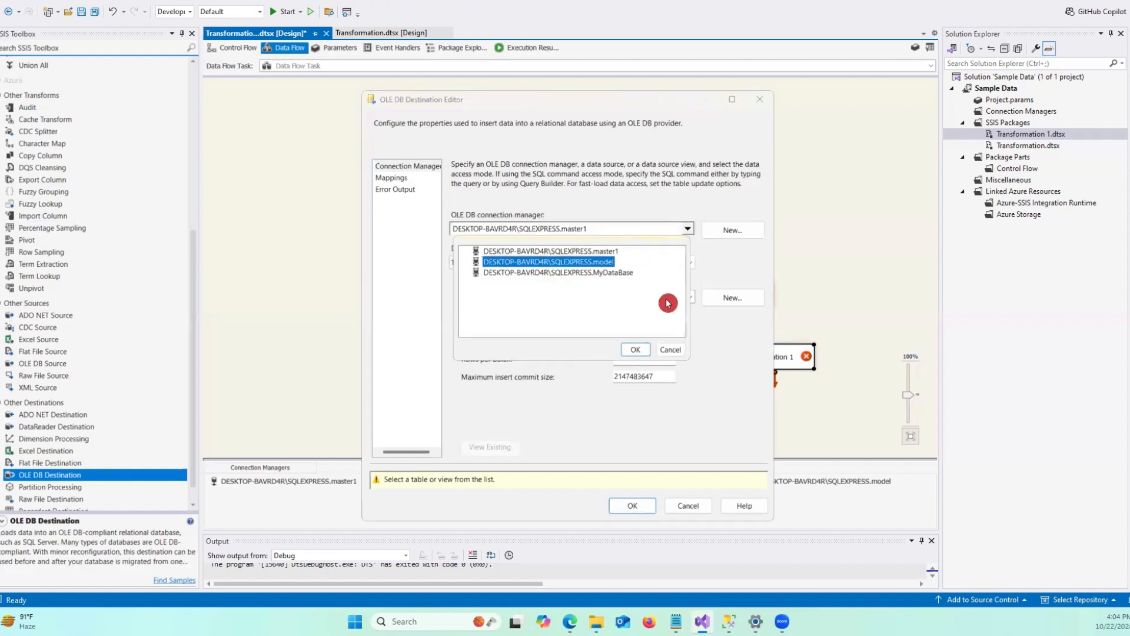
{"action": "left_click", "coordinate": [627, 353]}
{"action": "left_click", "coordinate": [538, 263]}
{"action": "left_click", "coordinate": [482, 274]}
{"action": "left_click", "coordinate": [517, 297]}
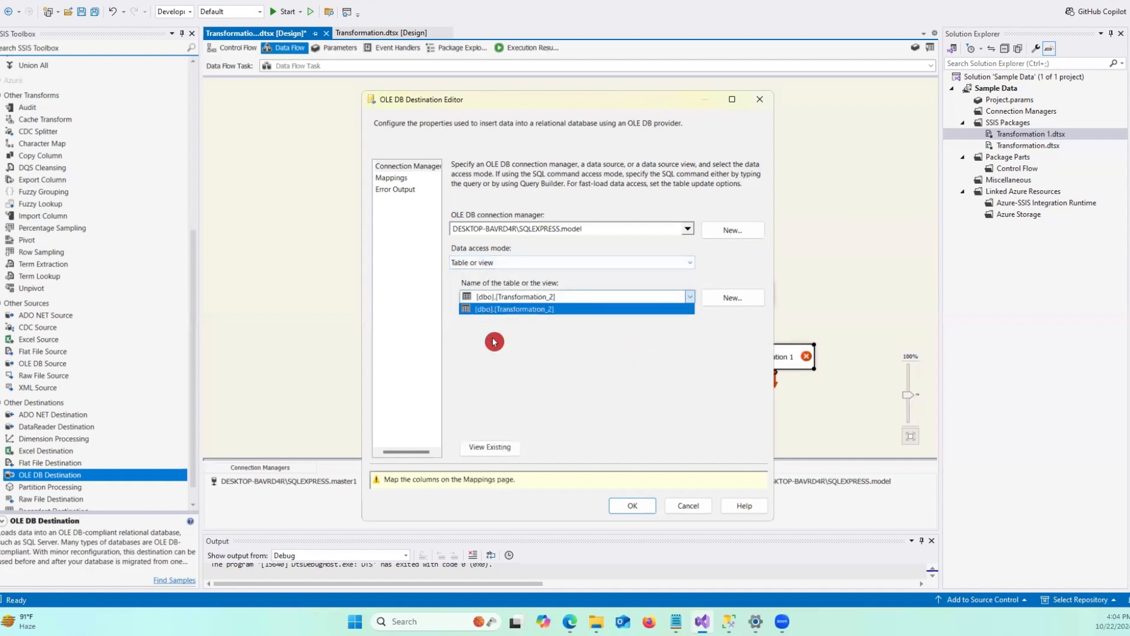
{"action": "left_click", "coordinate": [537, 313]}
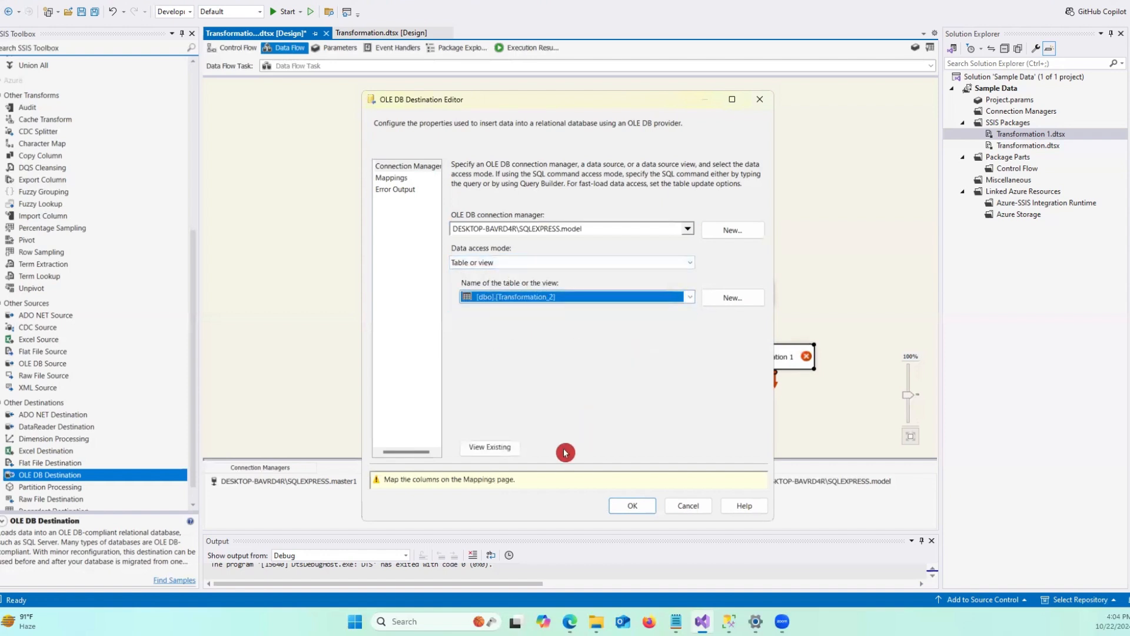
Map the C_Sales input column to the Sales destination column and confirm the editor.
{"action": "left_click", "coordinate": [394, 179]}
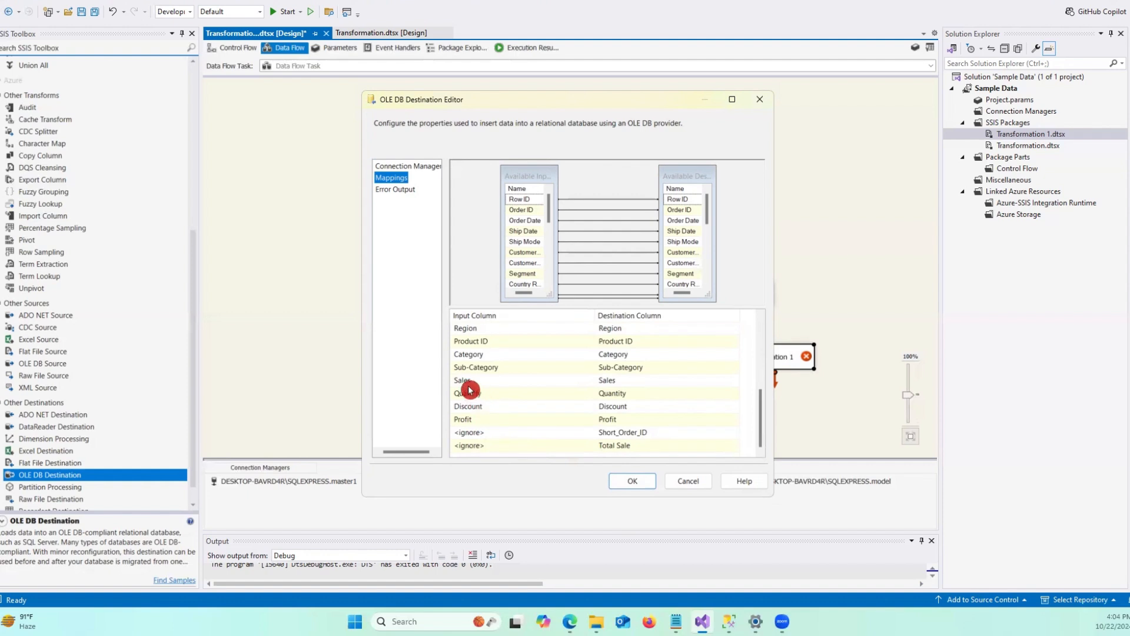
{"action": "left_click", "coordinate": [487, 380]}
{"action": "left_click", "coordinate": [588, 380]}
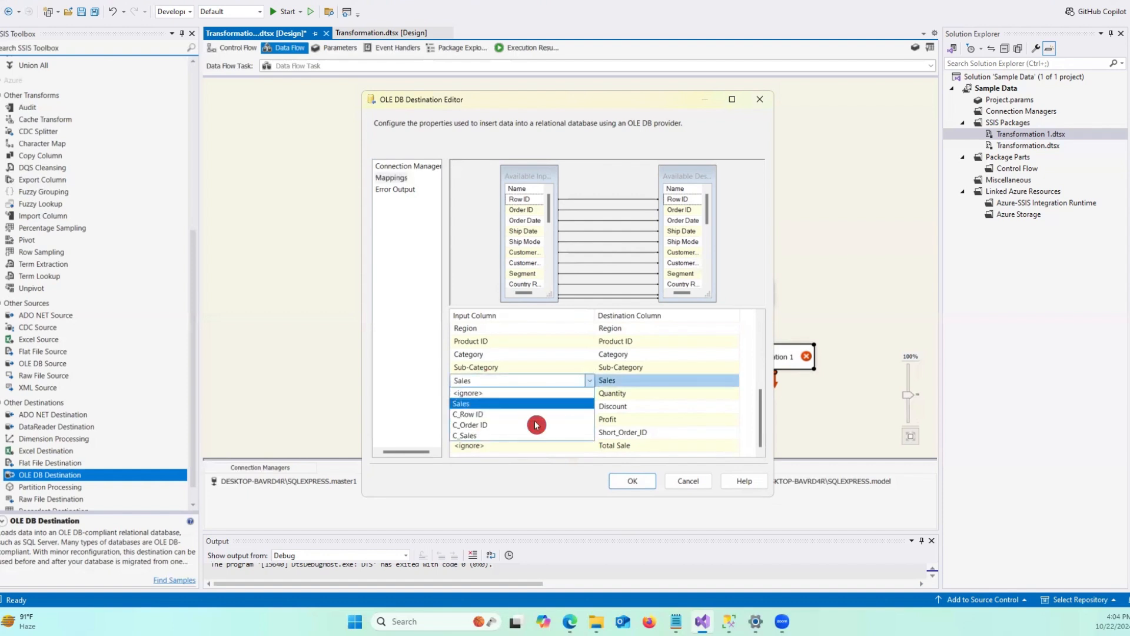
{"action": "left_click", "coordinate": [476, 437]}
{"action": "left_click", "coordinate": [628, 480]}
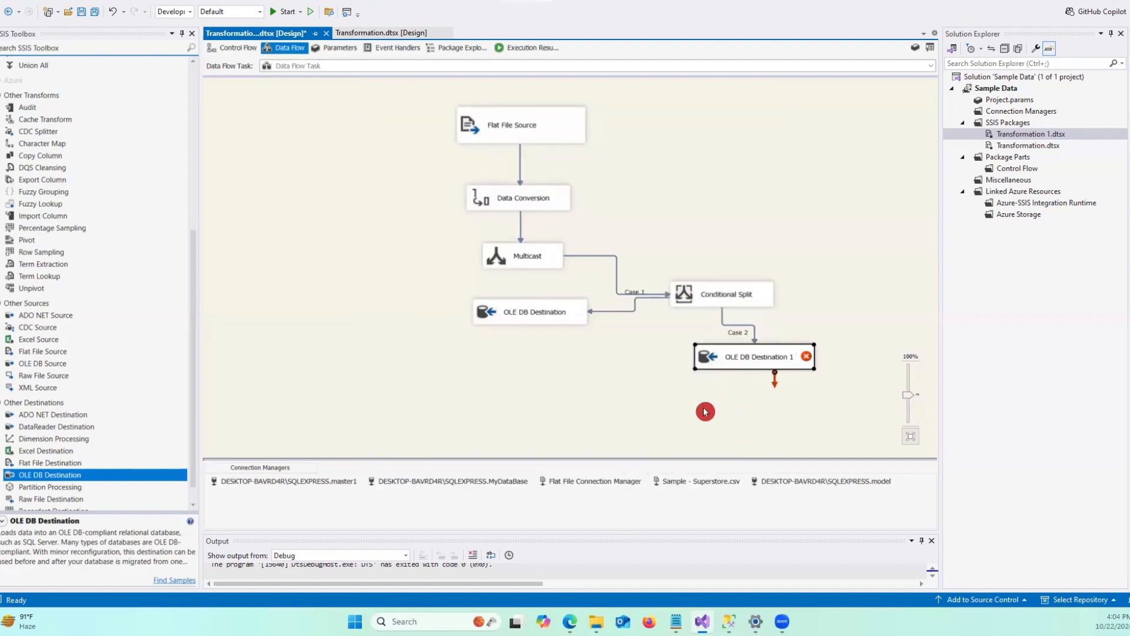
In OLE DB Destination 1's mappings, map C_Row ID to Row ID and C_Order ID to Order ID, then confirm.
{"action": "double_click", "coordinate": [767, 360]}
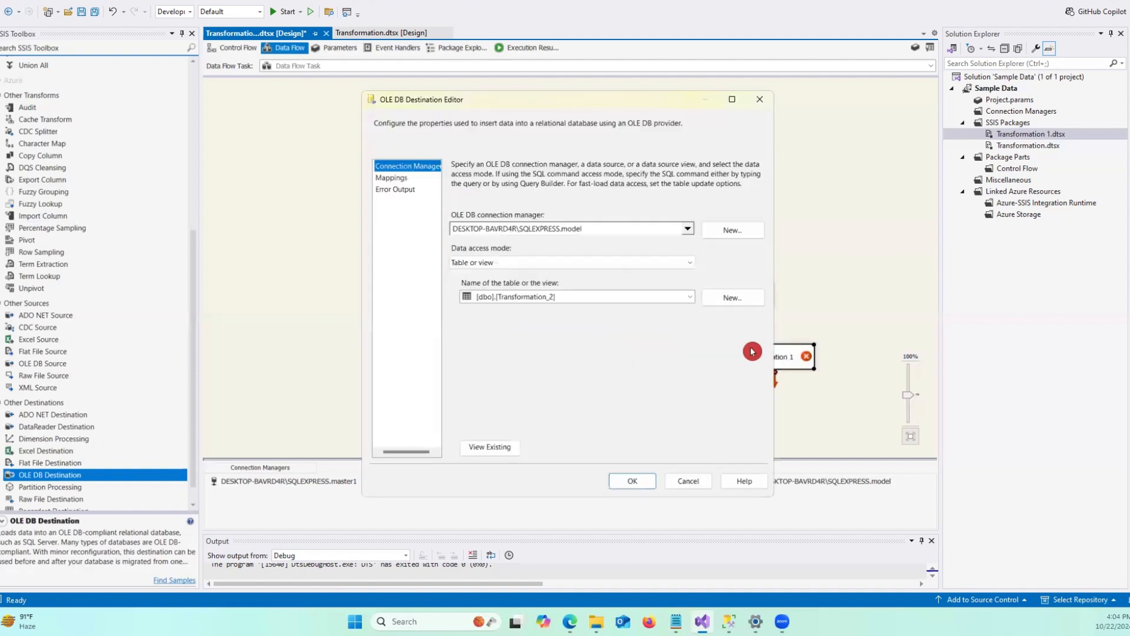
{"action": "left_click", "coordinate": [396, 183]}
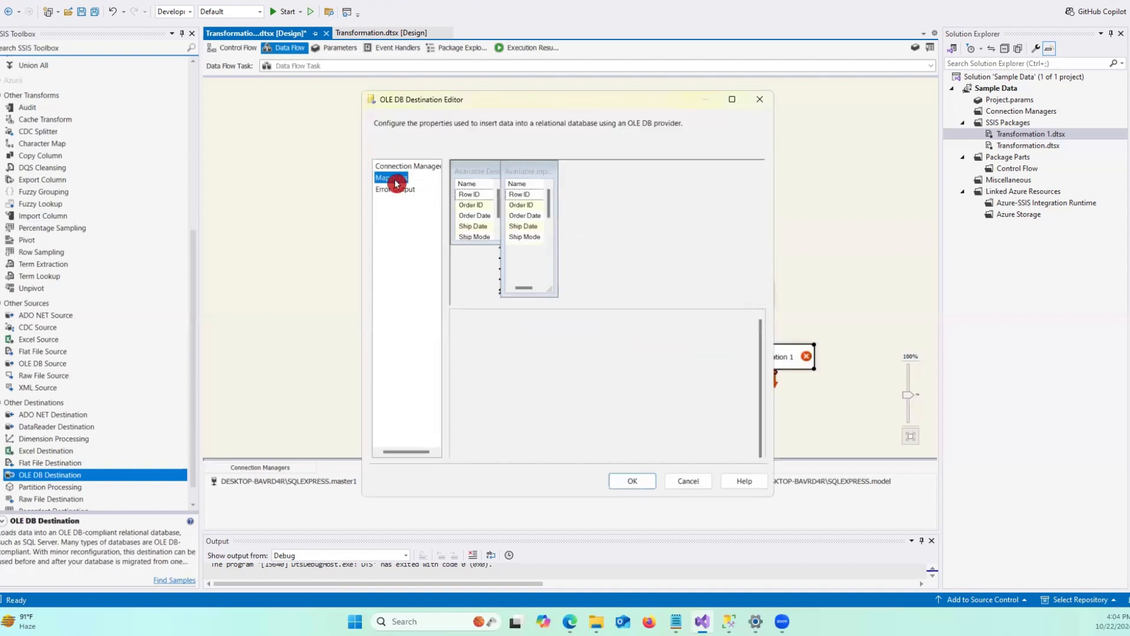
{"action": "left_click", "coordinate": [489, 331]}
{"action": "left_click", "coordinate": [589, 328]}
{"action": "left_click", "coordinate": [470, 373]}
{"action": "left_click", "coordinate": [512, 343]}
{"action": "left_click", "coordinate": [513, 344]}
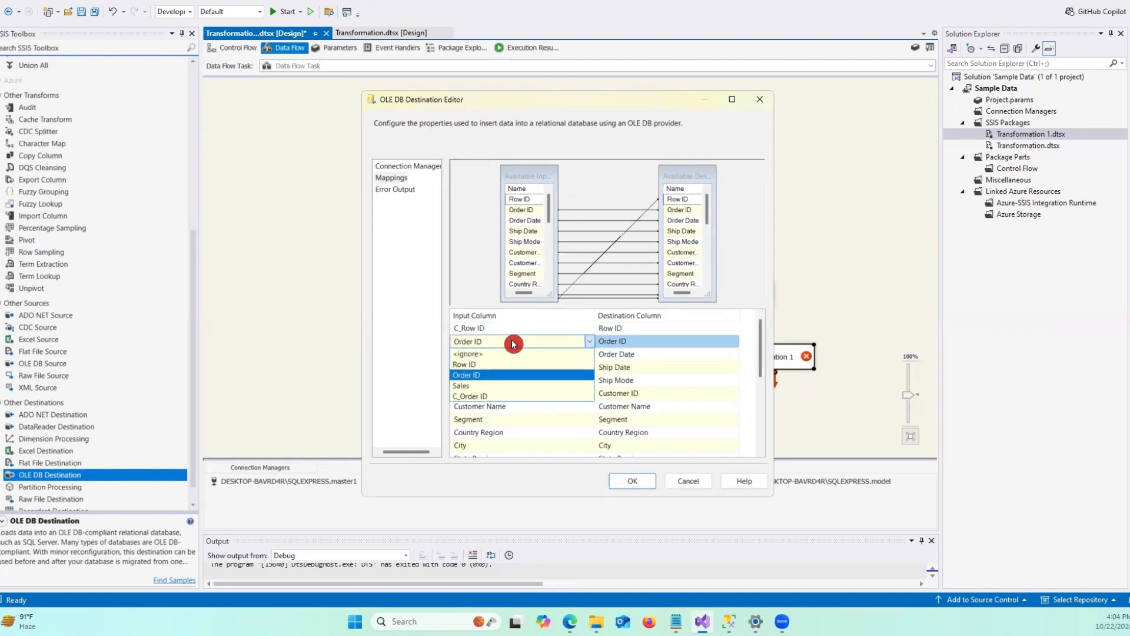
{"action": "left_click", "coordinate": [482, 396]}
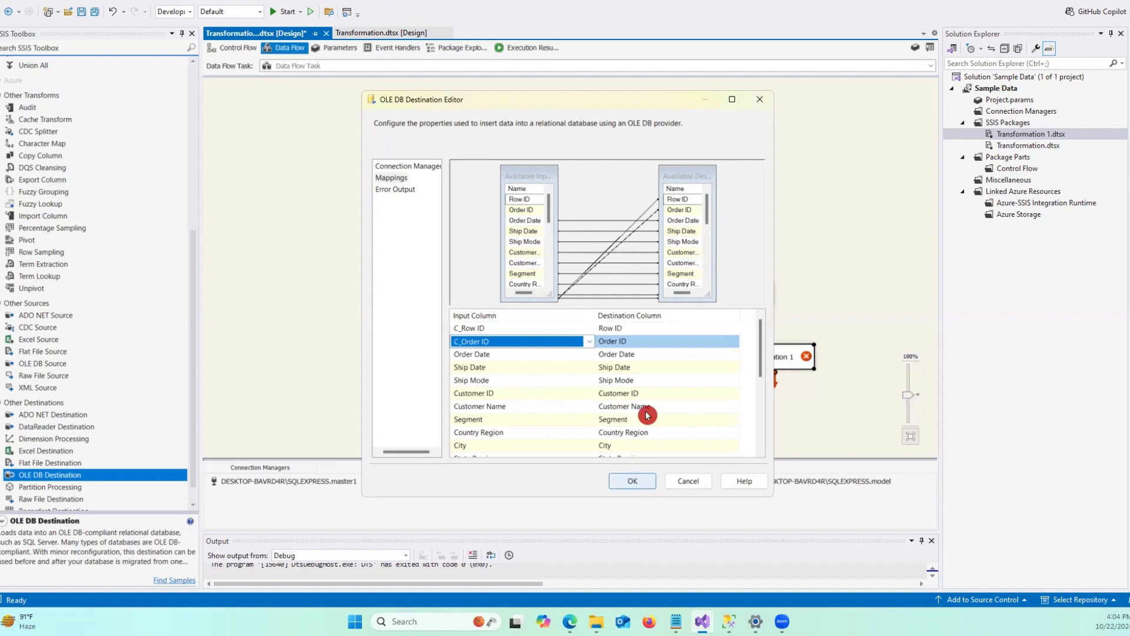
{"action": "scroll", "coordinate": [659, 400], "scroll_direction": "down", "scroll_amount": 4}
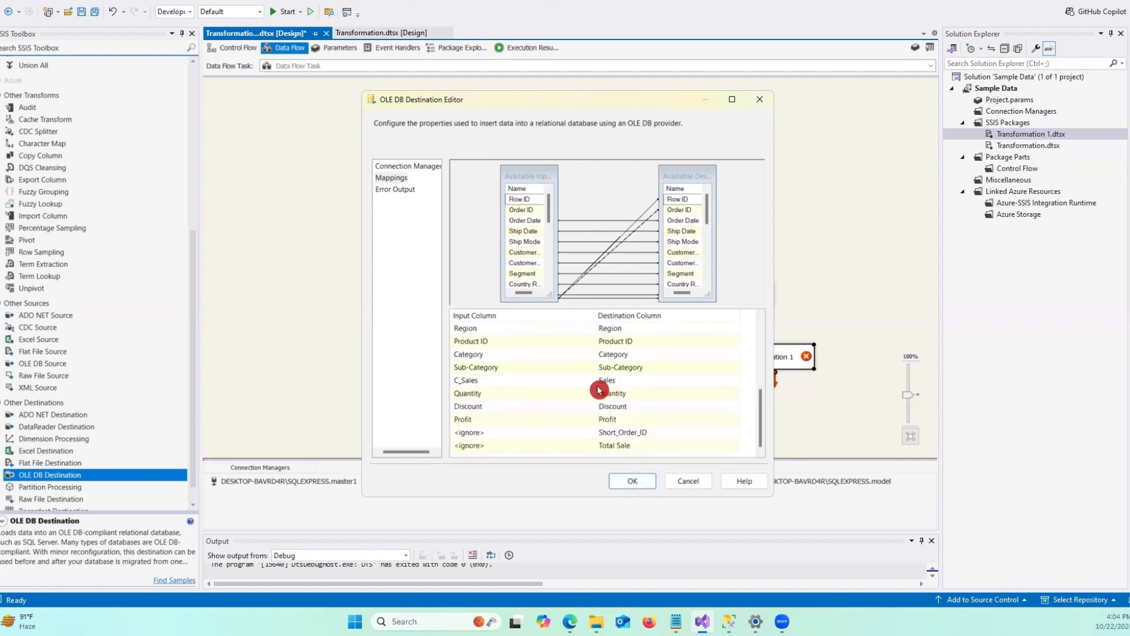
{"action": "left_click", "coordinate": [626, 478]}
In the first OLE DB Destination's mappings, map C_Sales to the Sales column and confirm.
{"action": "left_click", "coordinate": [534, 317]}
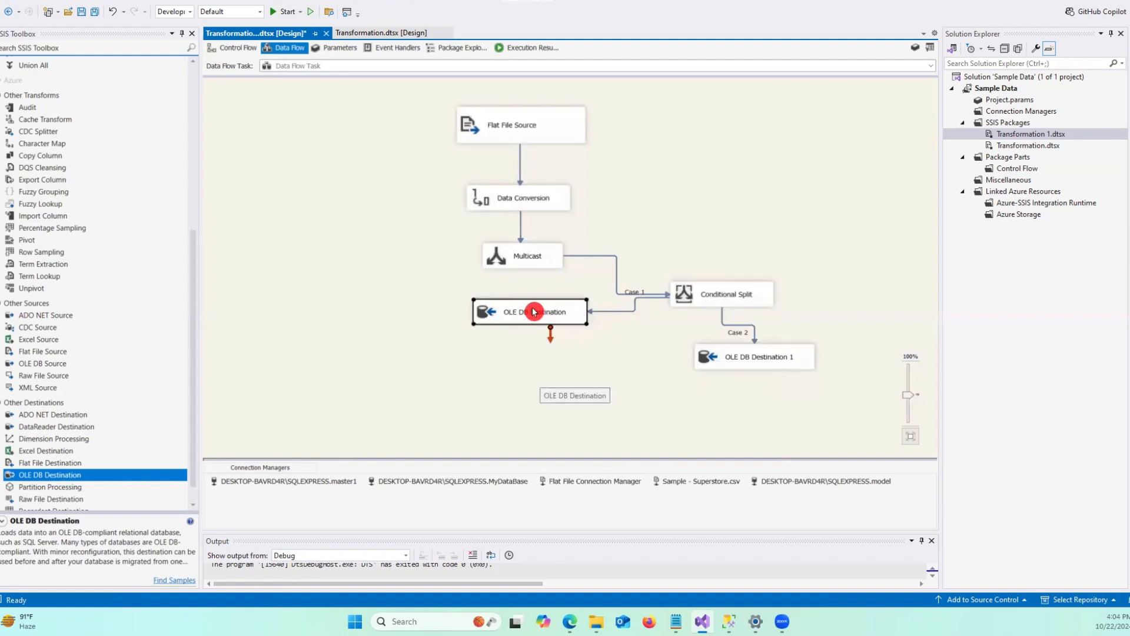
{"action": "double_click", "coordinate": [585, 312]}
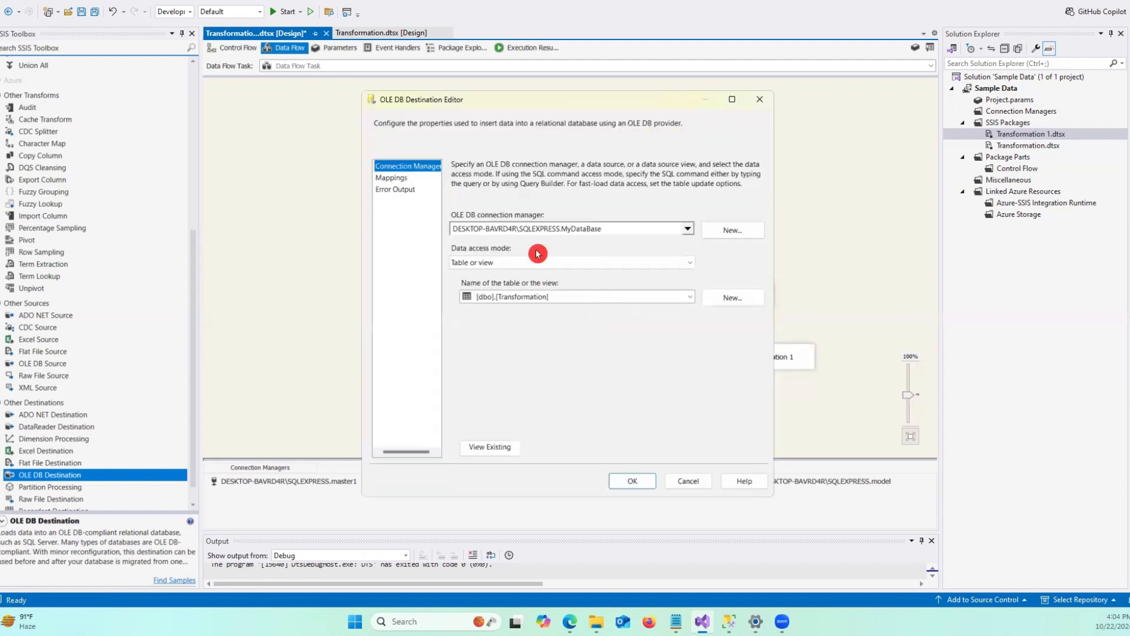
{"action": "left_click", "coordinate": [391, 178]}
{"action": "scroll", "coordinate": [515, 376], "scroll_direction": "down", "scroll_amount": 3}
{"action": "left_click", "coordinate": [520, 422]}
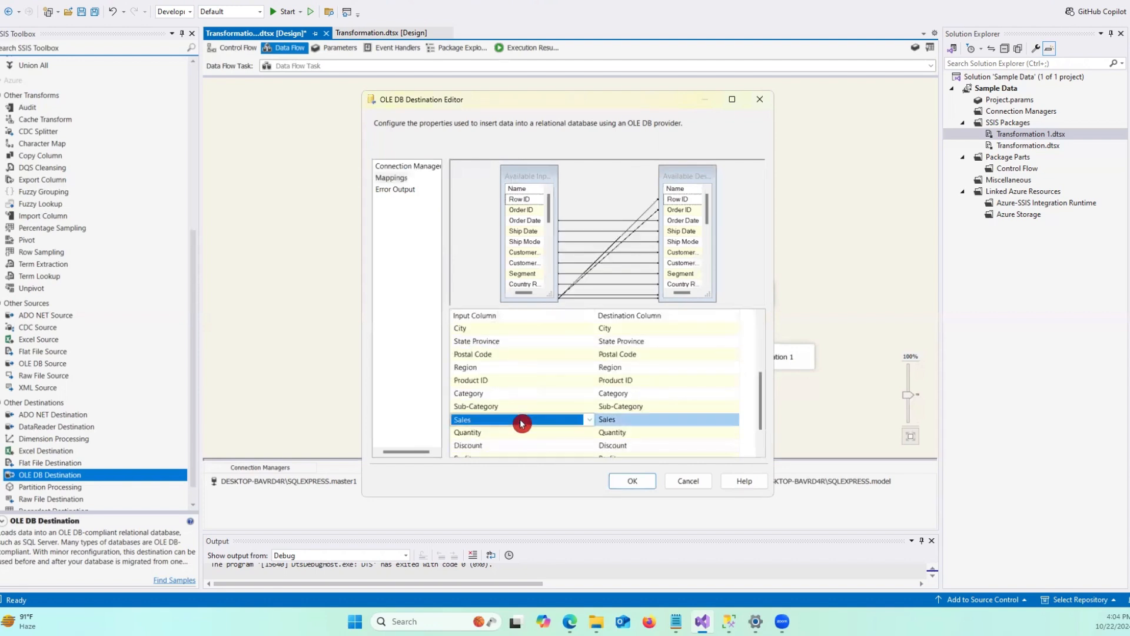
{"action": "left_click", "coordinate": [589, 418]}
{"action": "left_click", "coordinate": [469, 477]}
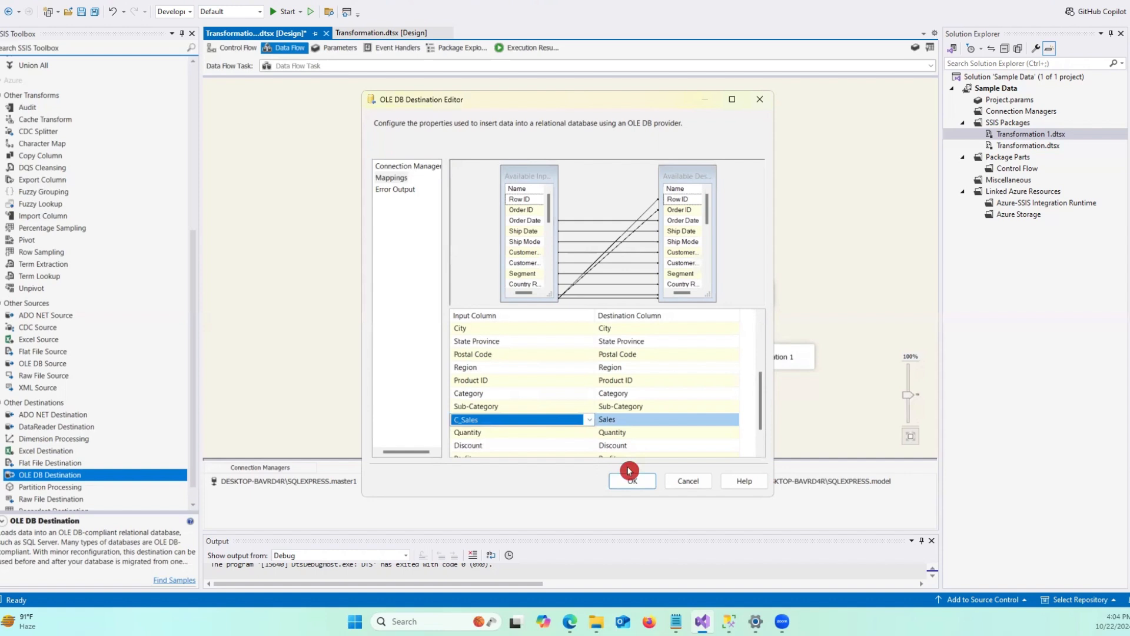
{"action": "left_click", "coordinate": [630, 478]}
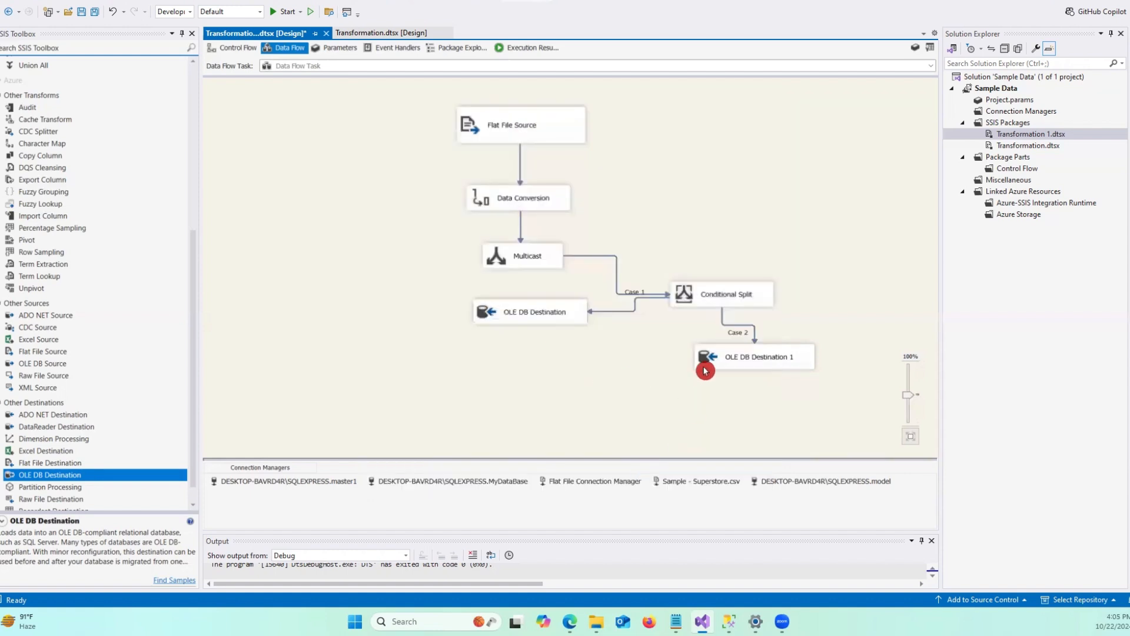
Open both OLE DB Destination editors to review their connection managers and target tables.
{"action": "left_click", "coordinate": [704, 299]}
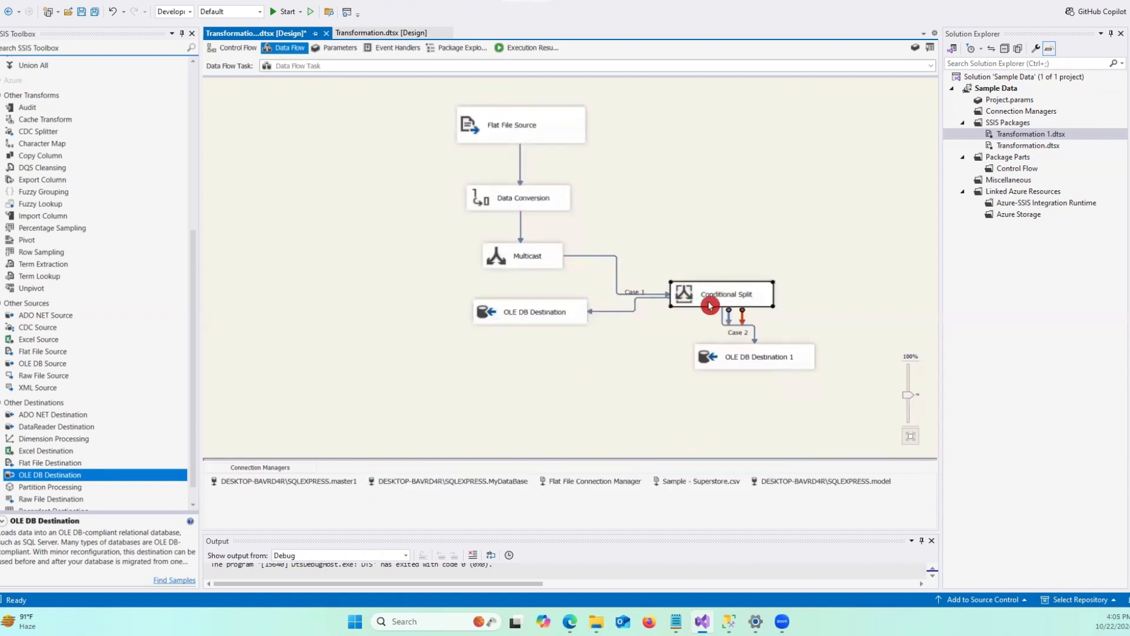
{"action": "left_click", "coordinate": [701, 301]}
{"action": "left_click", "coordinate": [542, 316]}
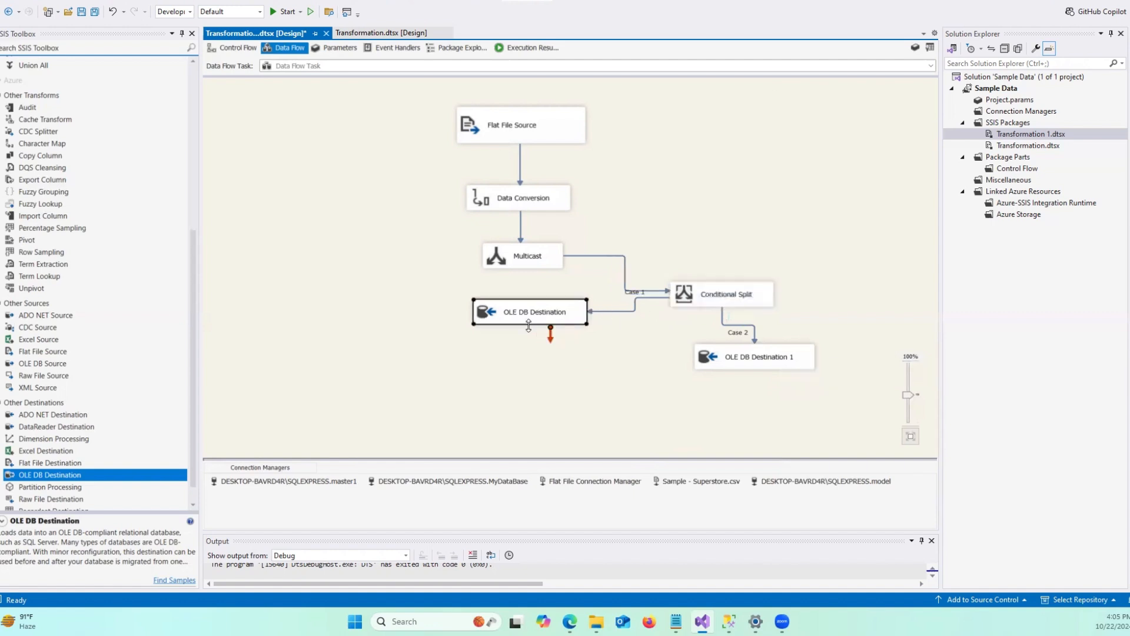
{"action": "double_click", "coordinate": [537, 312]}
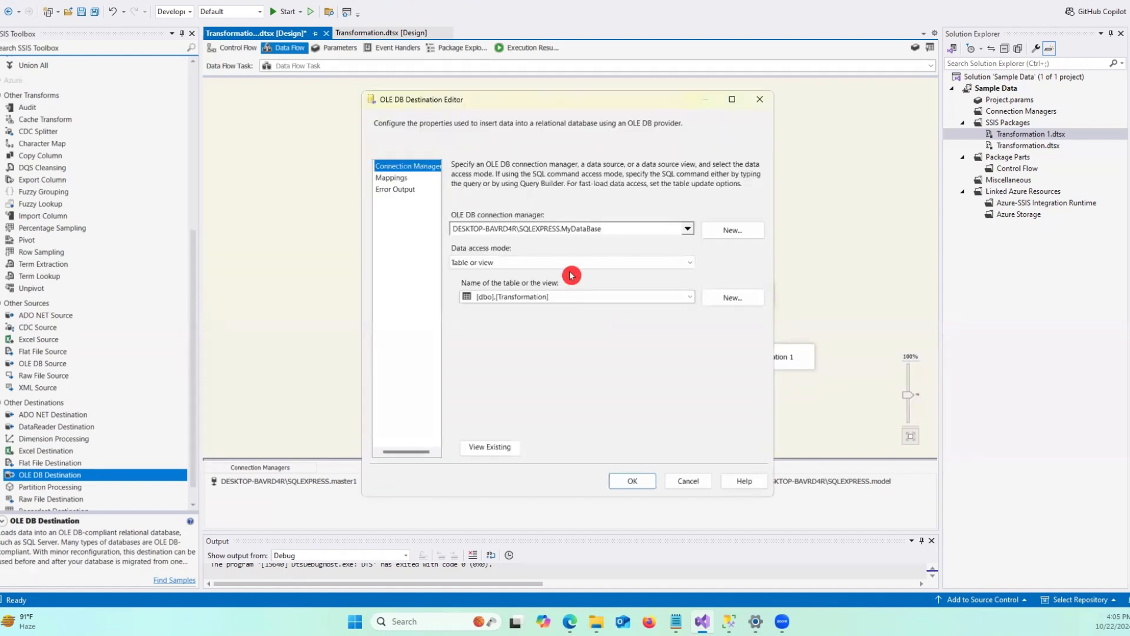
{"action": "left_click", "coordinate": [632, 481]}
{"action": "double_click", "coordinate": [757, 355]}
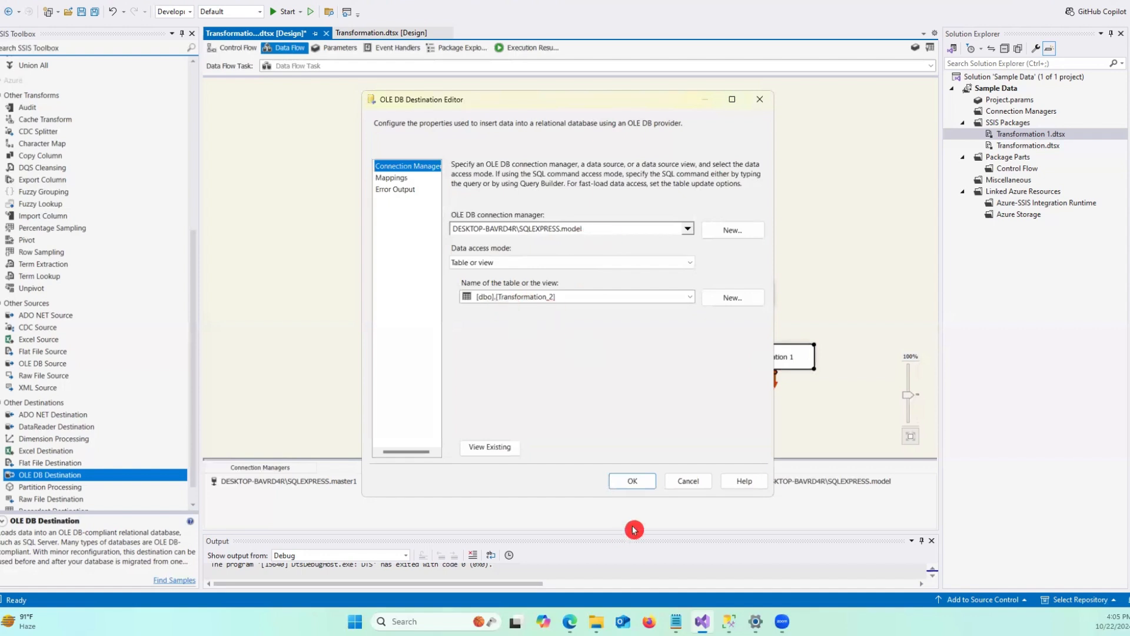
{"action": "left_click", "coordinate": [628, 481]}
{"action": "left_click", "coordinate": [650, 401]}
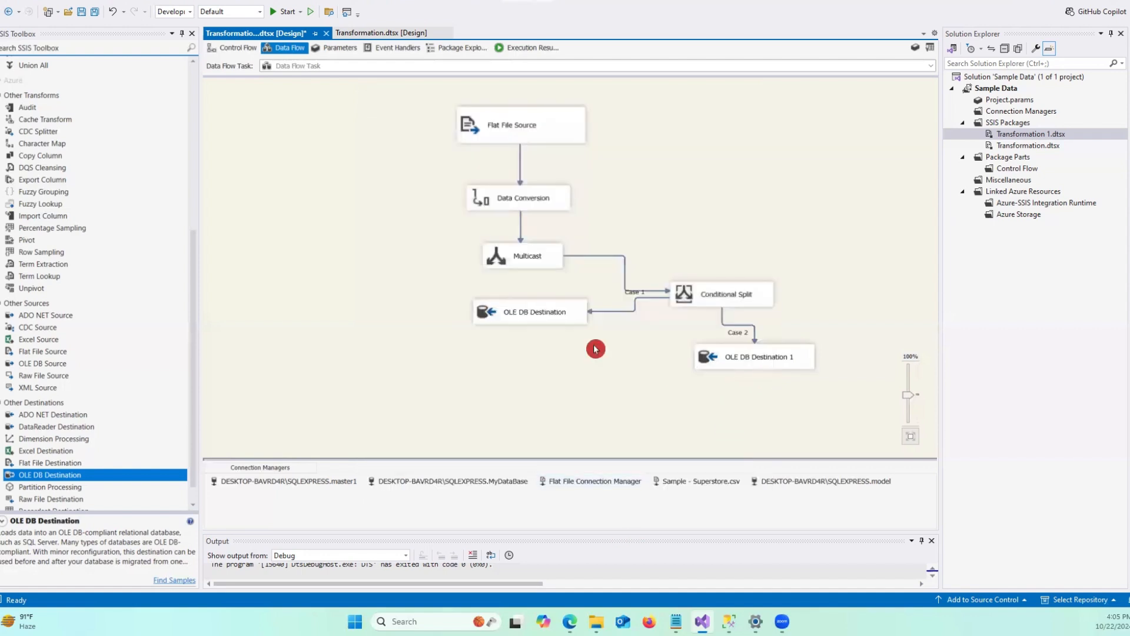
Switch to SQL Server Management Studio and rerun the select query on the Transformation table.
{"action": "left_click", "coordinate": [729, 621]}
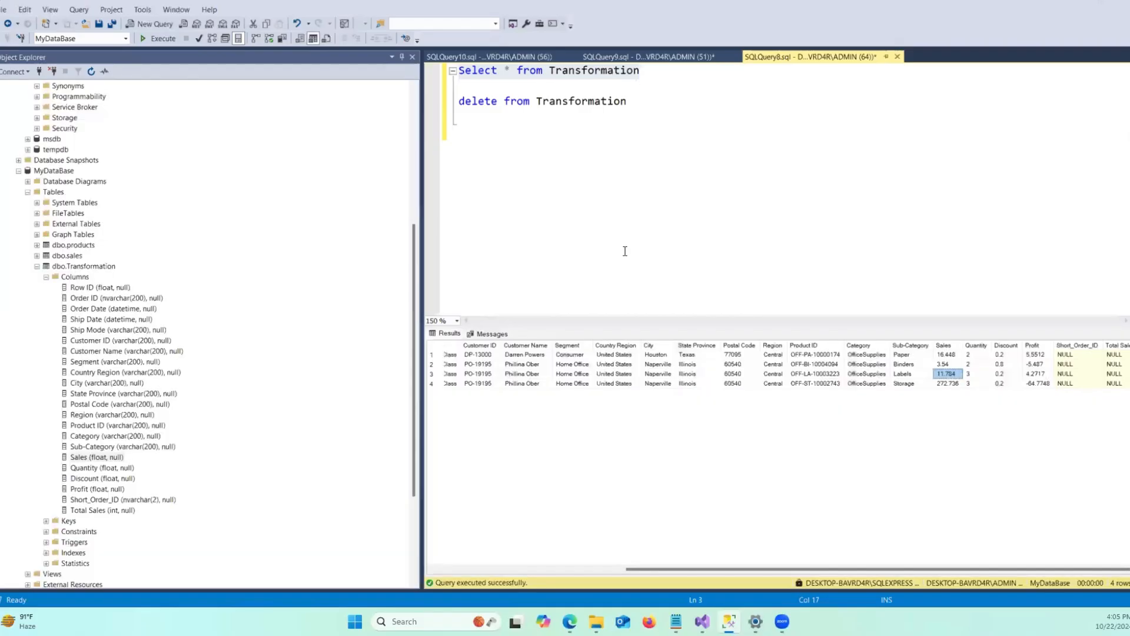
{"action": "left_click", "coordinate": [645, 182]}
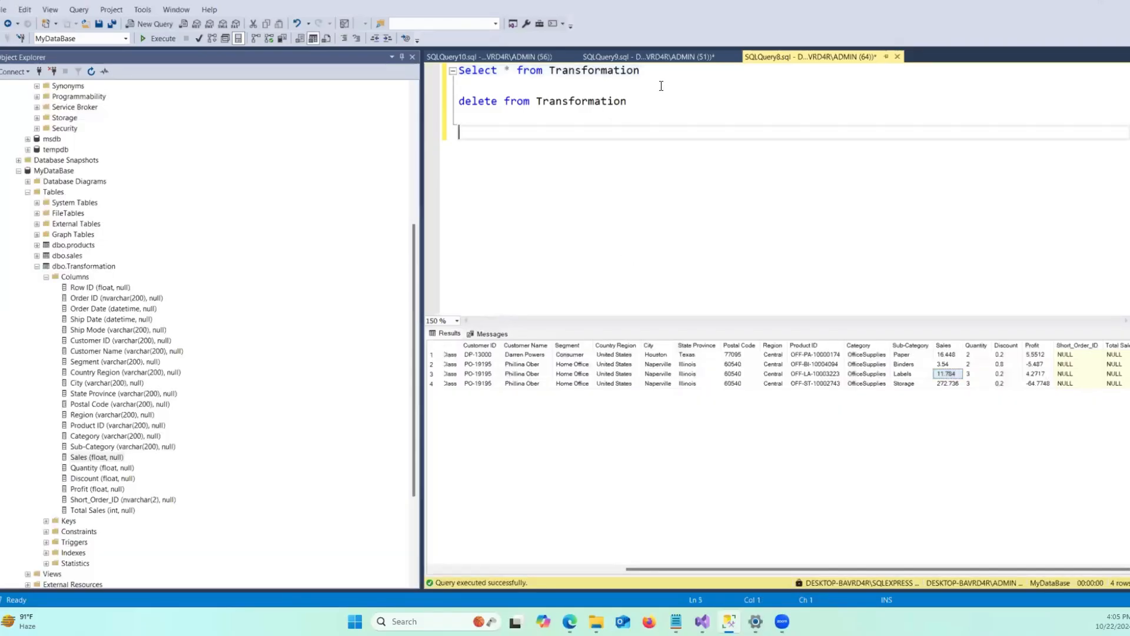
{"action": "left_click_drag", "start_coordinate": [661, 75], "coordinate": [353, 71]}
{"action": "left_click", "coordinate": [157, 38]}
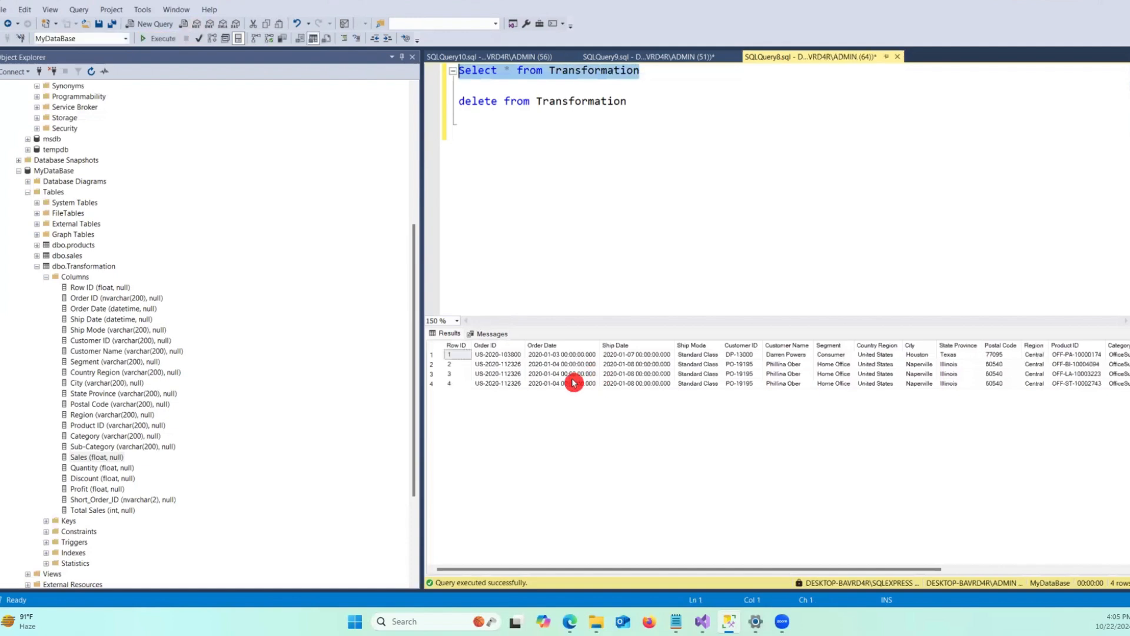
Delete all rows from the Transformation table and rerun the select query on it.
{"action": "left_click_drag", "start_coordinate": [628, 101], "coordinate": [327, 102]}
{"action": "left_click", "coordinate": [174, 38]}
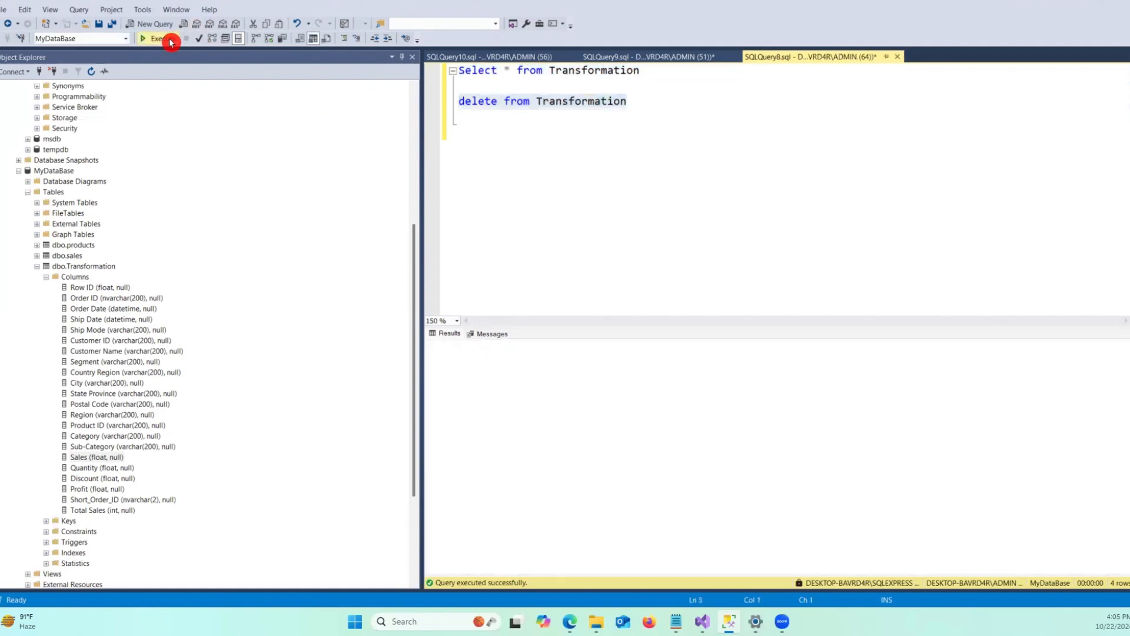
{"action": "left_click", "coordinate": [538, 181]}
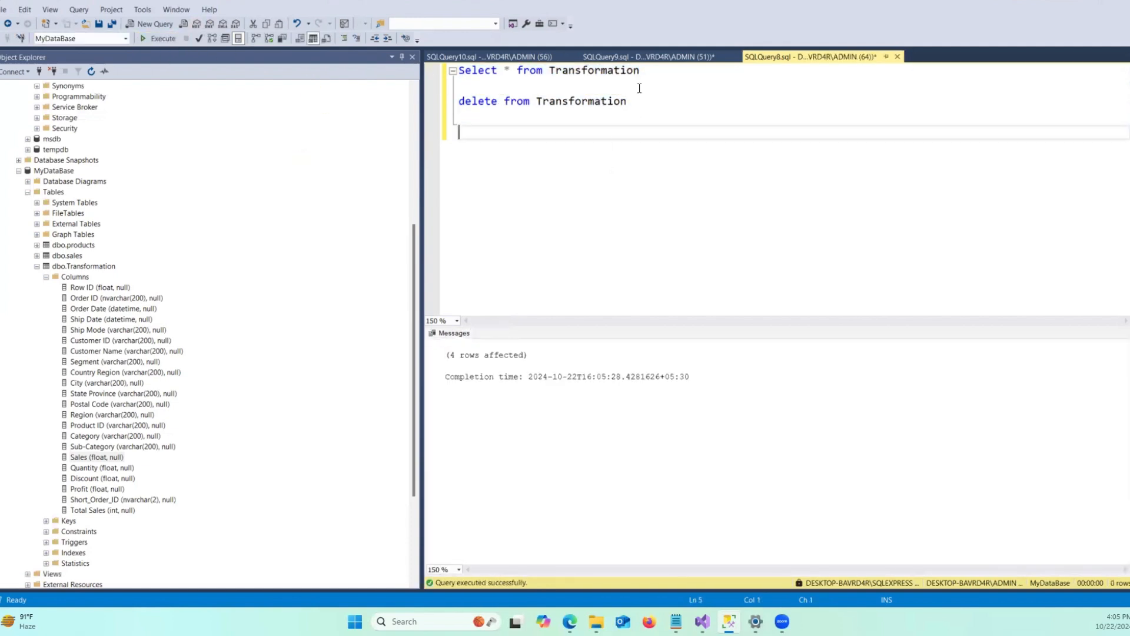
{"action": "left_click_drag", "start_coordinate": [652, 74], "coordinate": [306, 74]}
{"action": "left_click", "coordinate": [166, 38]}
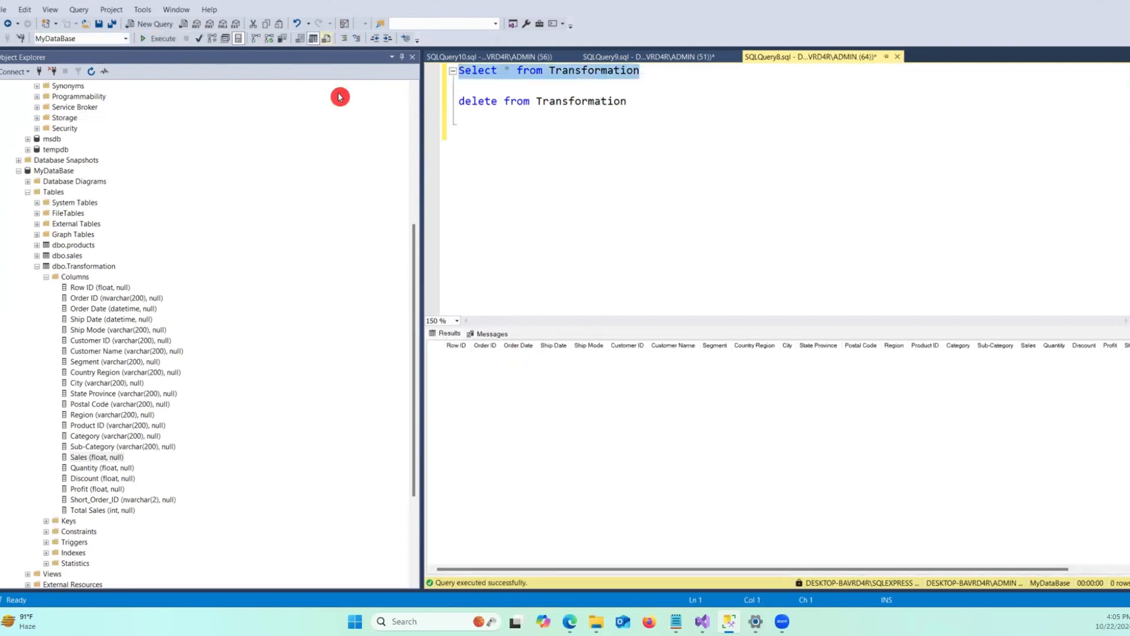
Write and run a select * query on the model database's [dbo].[Transformation_2] table.
{"action": "left_click", "coordinate": [672, 57]}
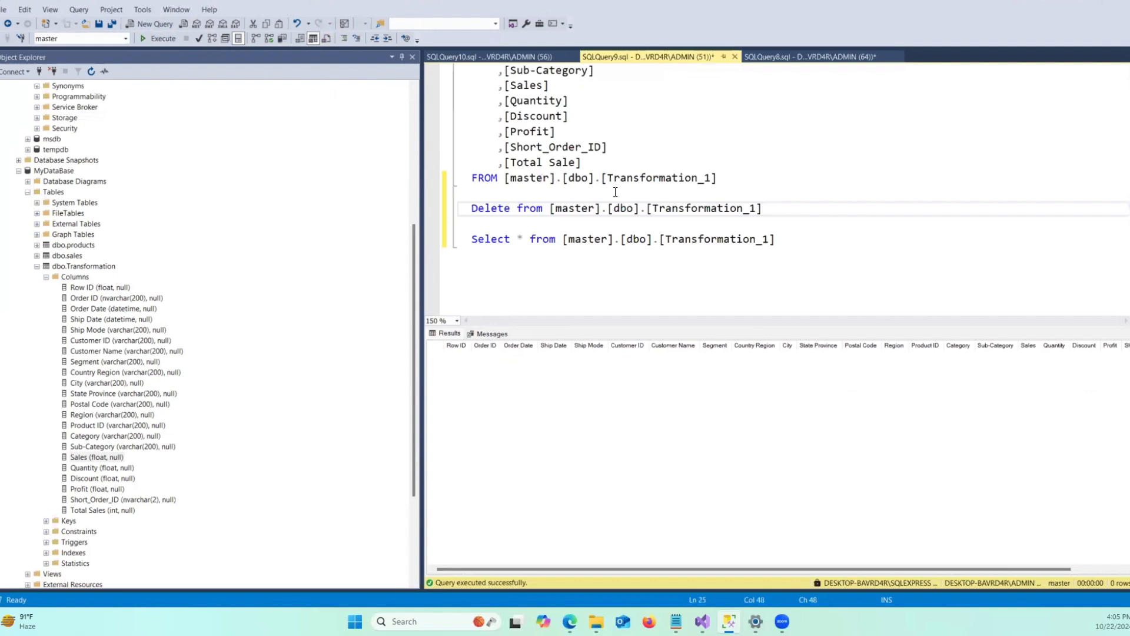
{"action": "left_click", "coordinate": [598, 274]}
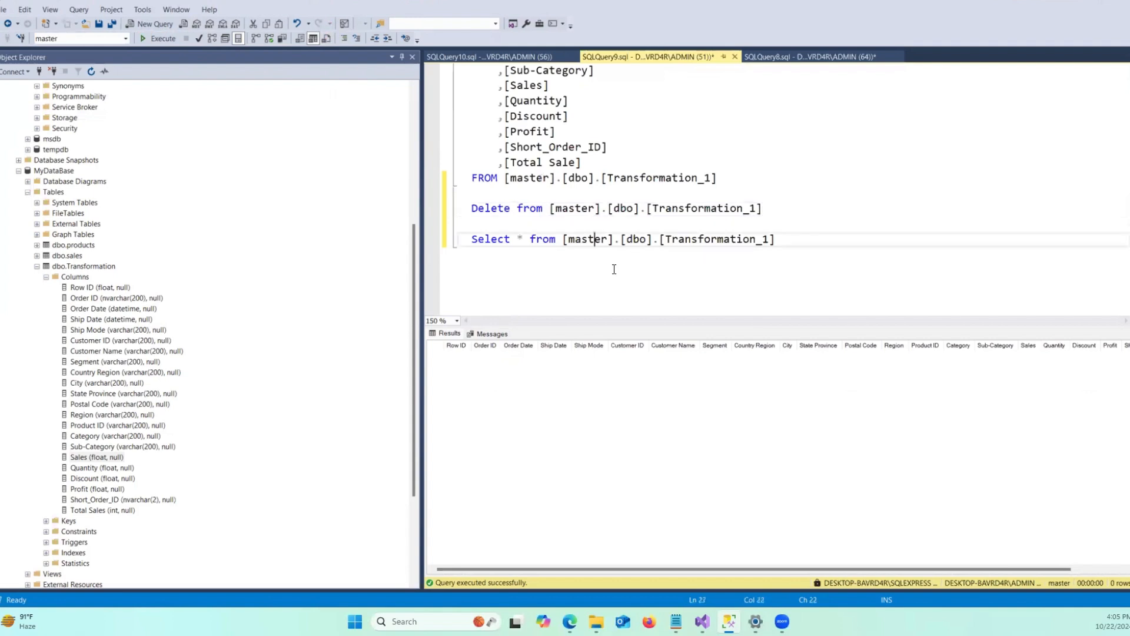
{"action": "left_click", "coordinate": [522, 57]}
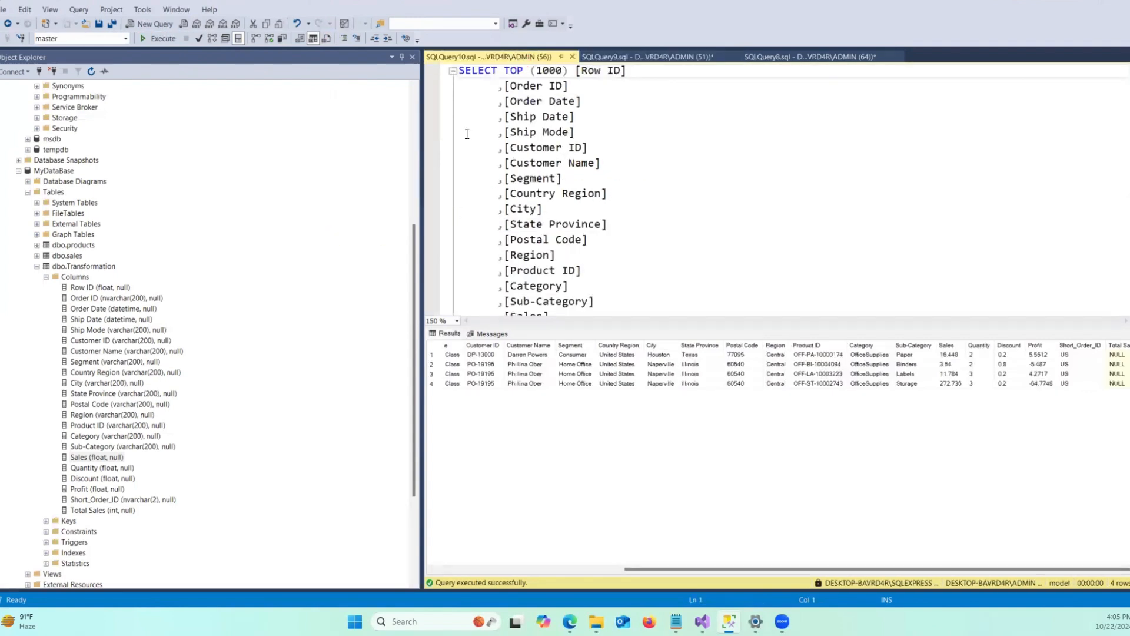
{"action": "left_click", "coordinate": [548, 257]}
{"action": "scroll", "coordinate": [583, 257], "scroll_direction": "down", "scroll_amount": 7}
{"action": "scroll", "coordinate": [775, 209], "scroll_direction": "up", "scroll_amount": 2}
{"action": "left_click", "coordinate": [713, 189]}
{"action": "left_click", "coordinate": [744, 183]}
{"action": "key", "text": "Return"}
{"action": "key", "text": "Return"}
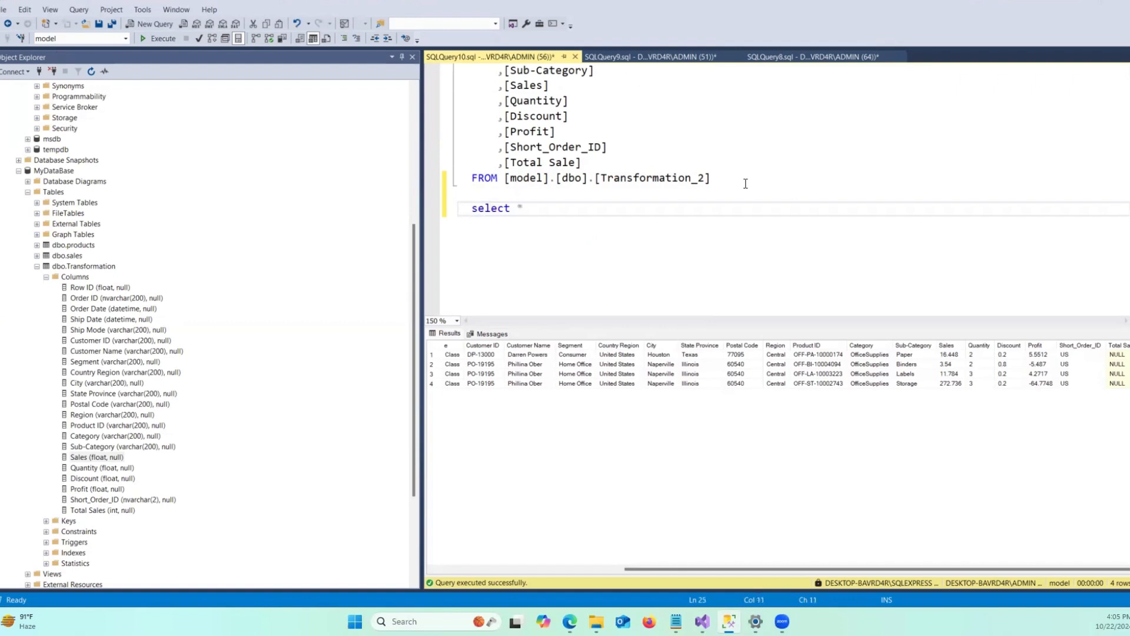
{"action": "left_click_drag", "start_coordinate": [713, 178], "coordinate": [506, 180]}
{"action": "key", "text": "ctrl+c"}
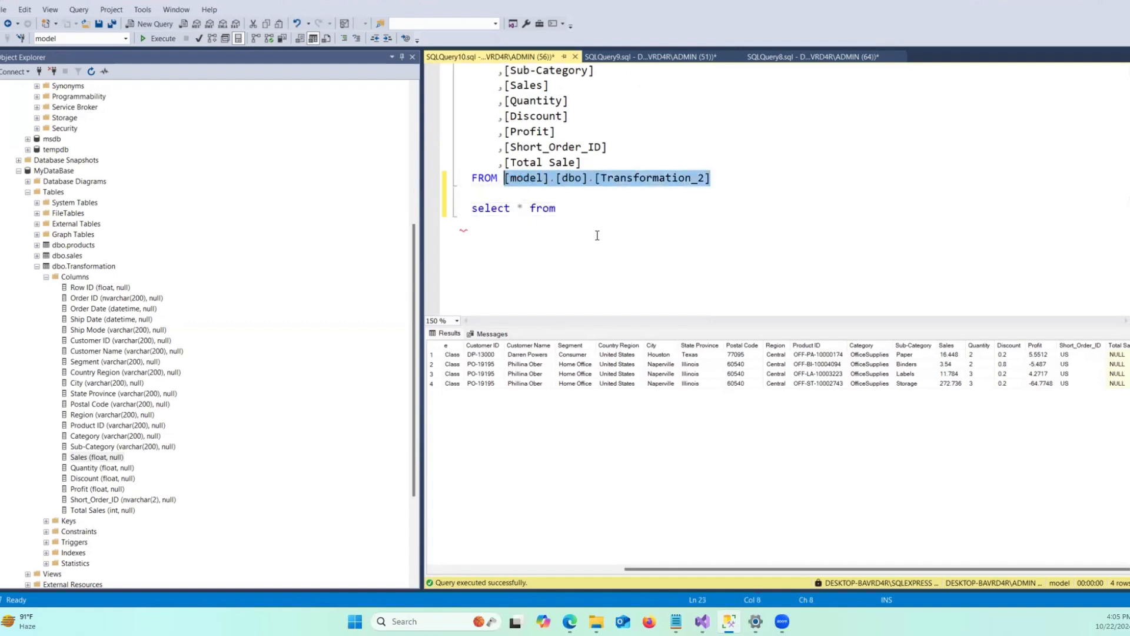
{"action": "left_click", "coordinate": [598, 216]}
{"action": "key", "text": "ctrl+v"}
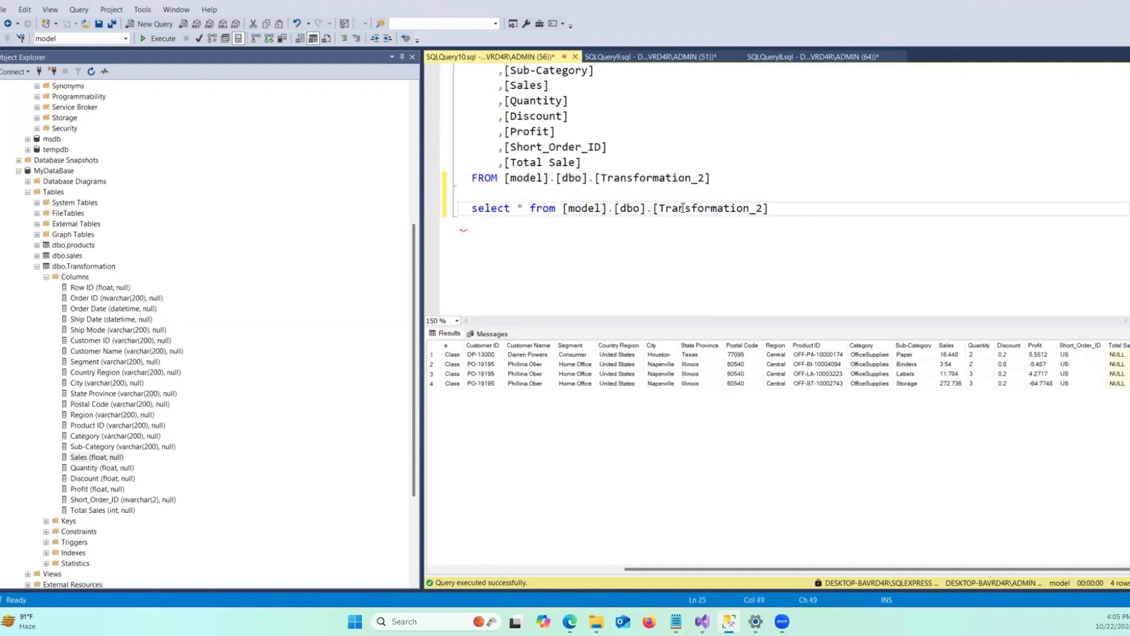
{"action": "left_click", "coordinate": [471, 204], "text": "shift"}
{"action": "left_click", "coordinate": [166, 37]}
{"action": "left_click", "coordinate": [697, 232]}
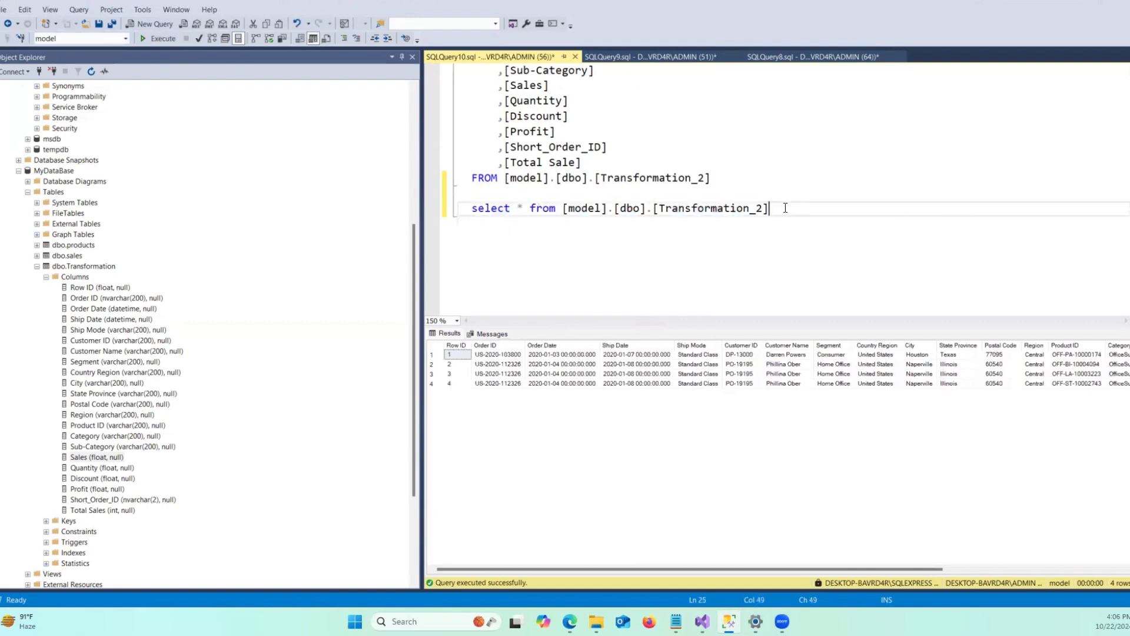
Add a delete from [model].[dbo].[Transformation_2] statement, run it, then rerun the select query on that table.
{"action": "key", "text": "Return"}
{"action": "key", "text": "Return"}
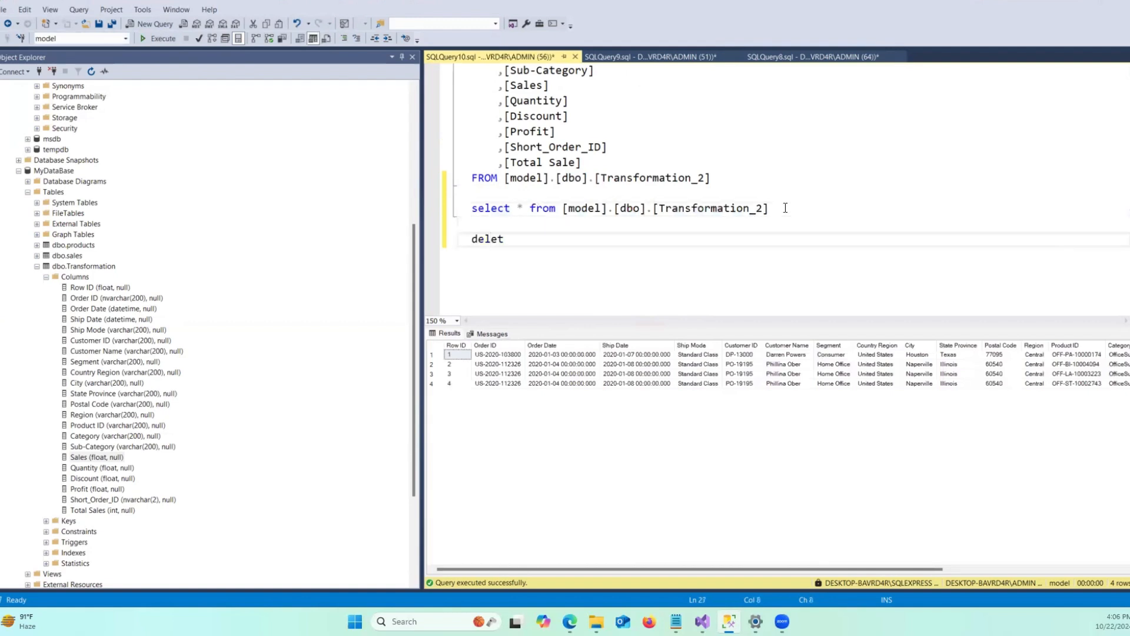
{"action": "type", "text": "delete from"}
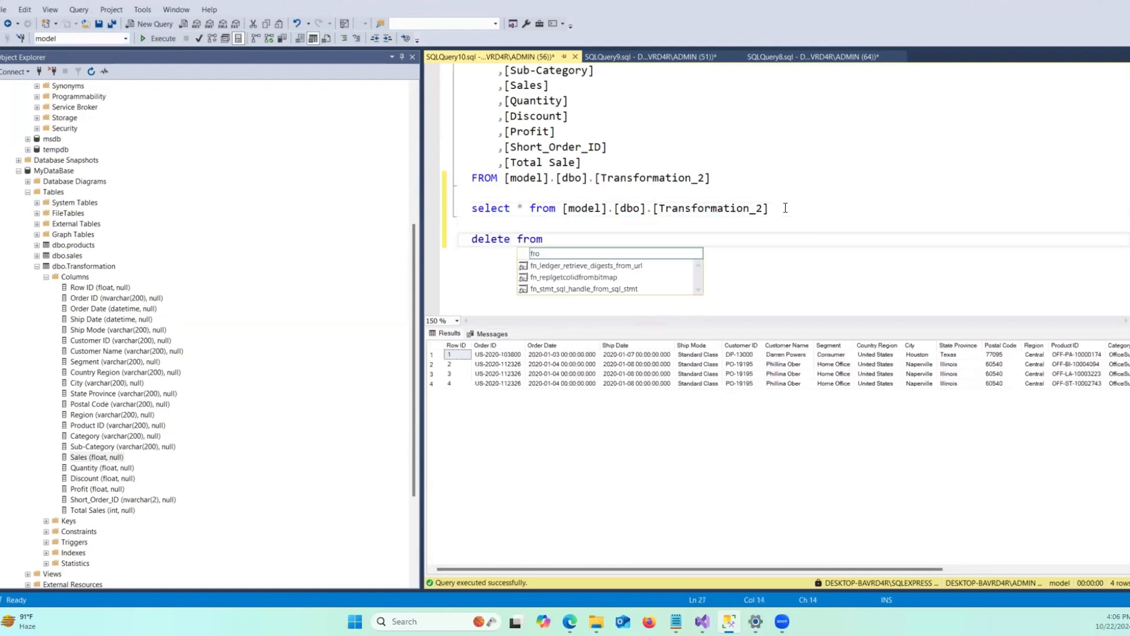
{"action": "left_click_drag", "start_coordinate": [847, 209], "coordinate": [542, 210]}
{"action": "key", "text": "ctrl+c"}
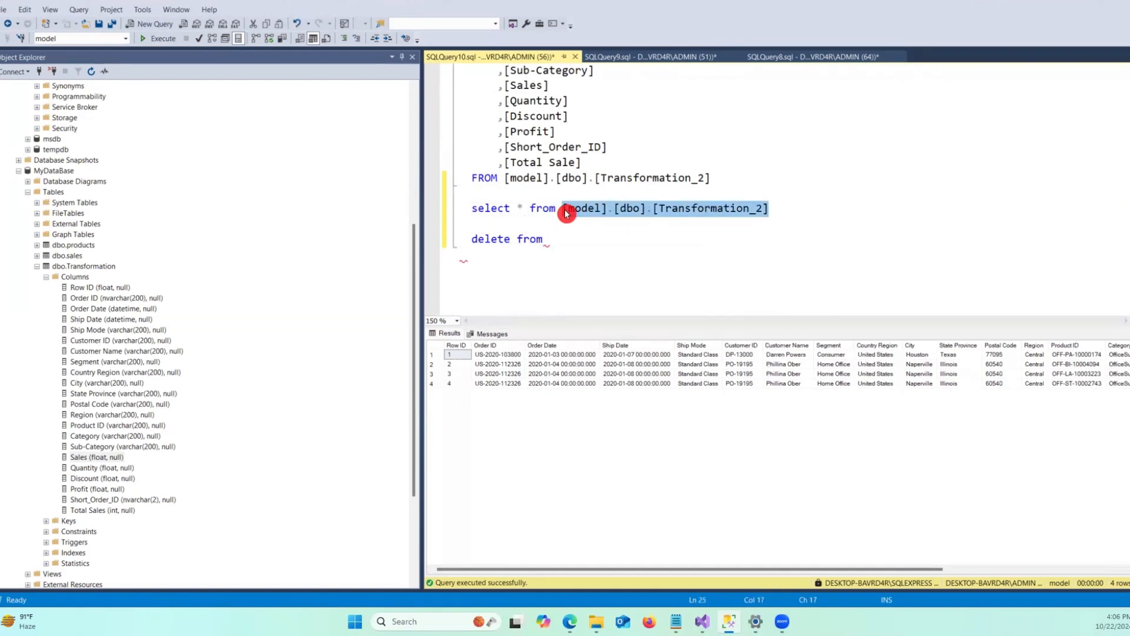
{"action": "left_click", "coordinate": [583, 240]}
{"action": "key", "text": "ctrl+v"}
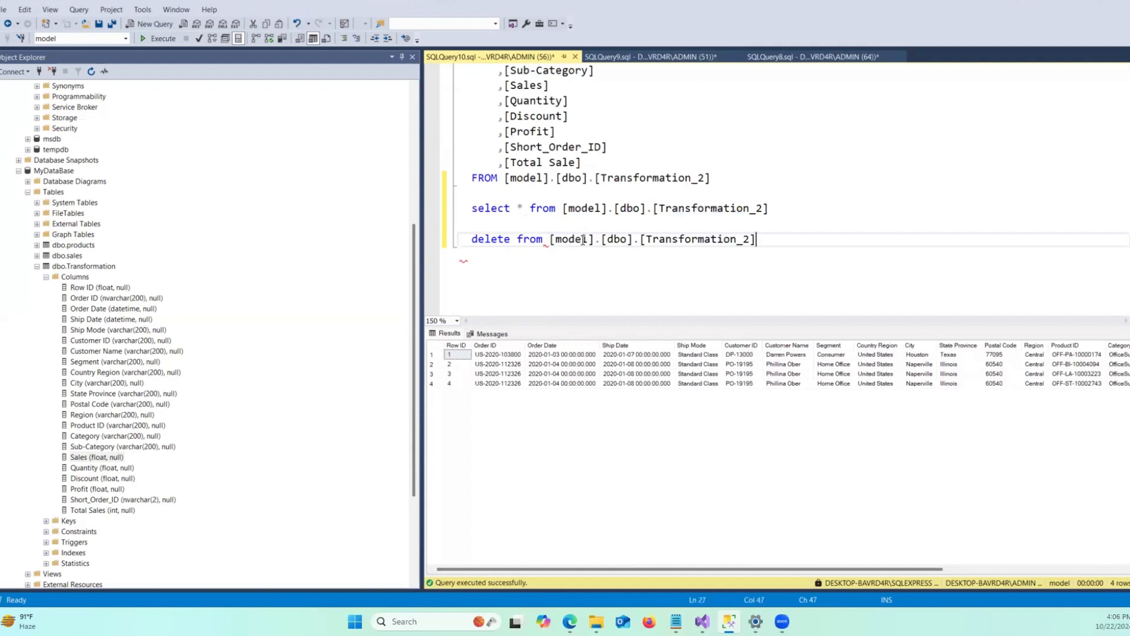
{"action": "left_click_drag", "start_coordinate": [762, 240], "coordinate": [461, 241]}
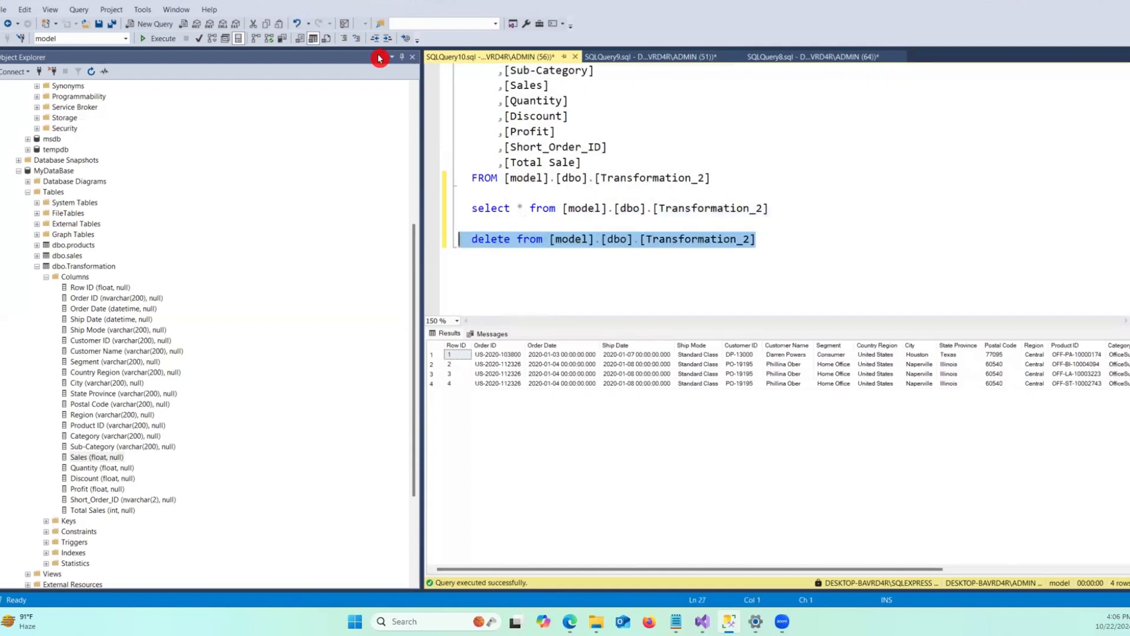
{"action": "left_click", "coordinate": [160, 38]}
{"action": "left_click", "coordinate": [615, 282]}
{"action": "left_click_drag", "start_coordinate": [769, 209], "coordinate": [461, 209]}
{"action": "left_click", "coordinate": [157, 38]}
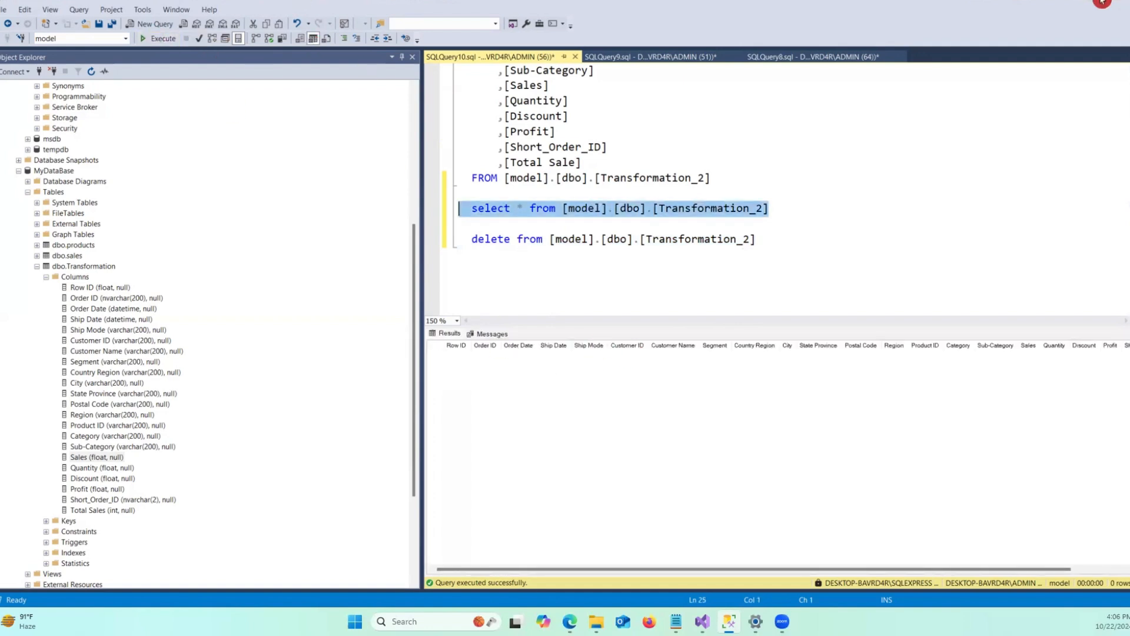
Switch to Visual Studio and execute the Data Flow Task from the Control Flow.
{"action": "key", "text": "alt+Tab"}
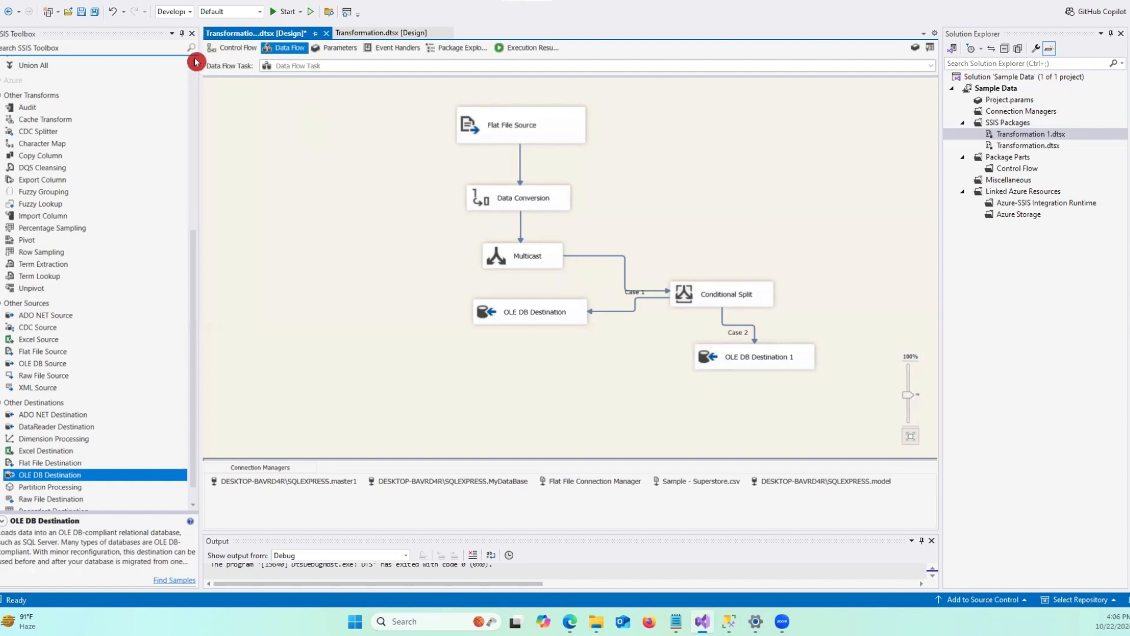
{"action": "left_click", "coordinate": [229, 49]}
{"action": "left_click", "coordinate": [426, 146]}
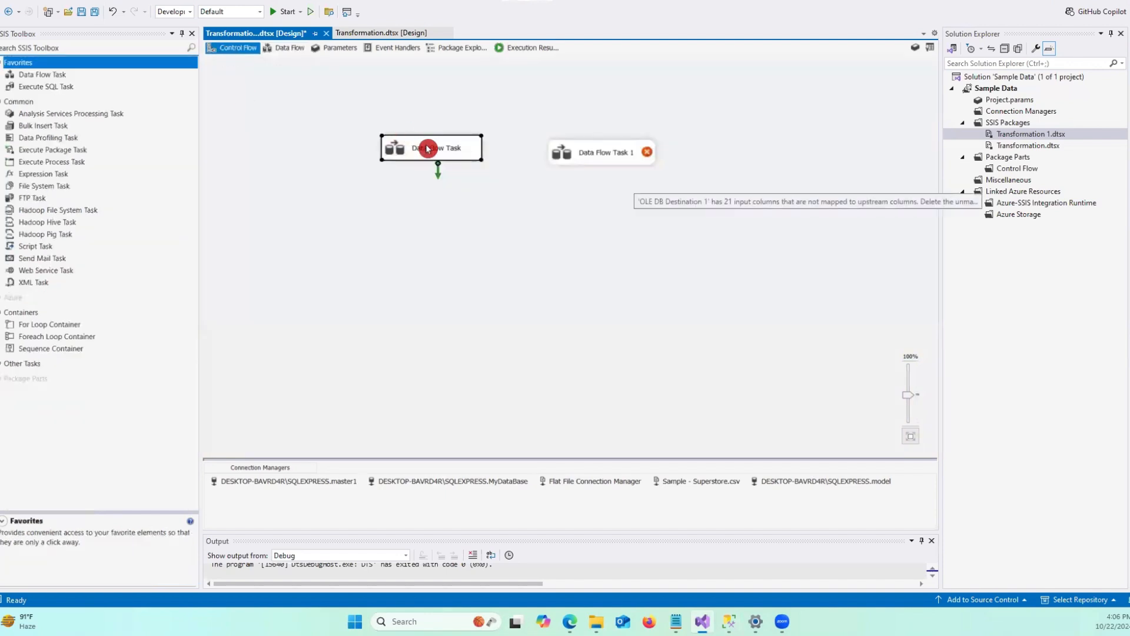
{"action": "right_click", "coordinate": [427, 149]}
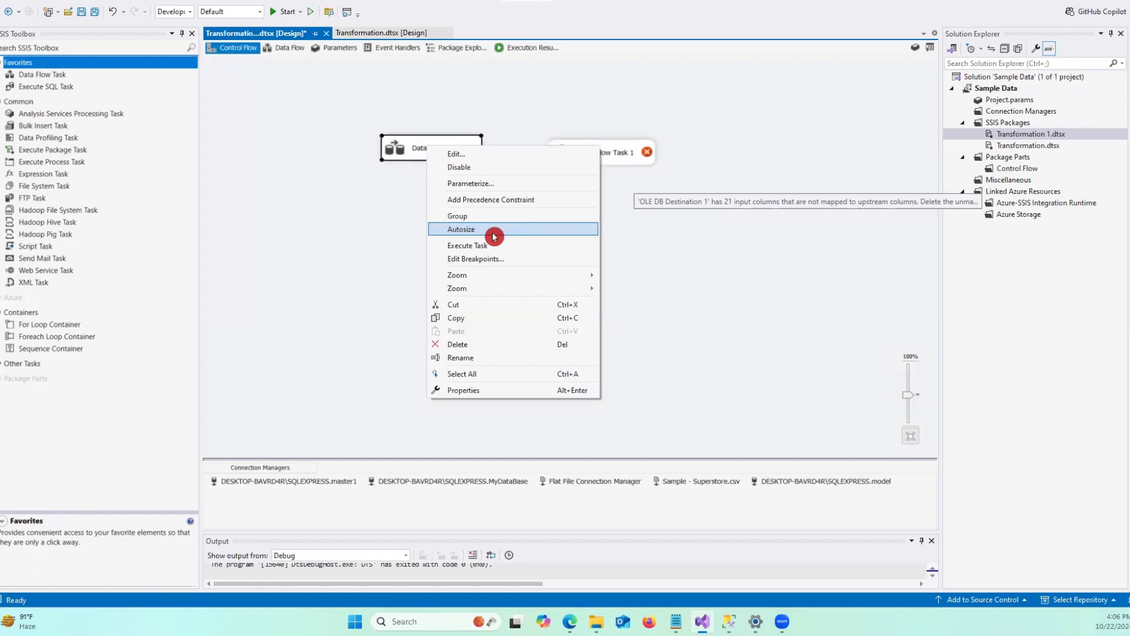
{"action": "left_click", "coordinate": [475, 246]}
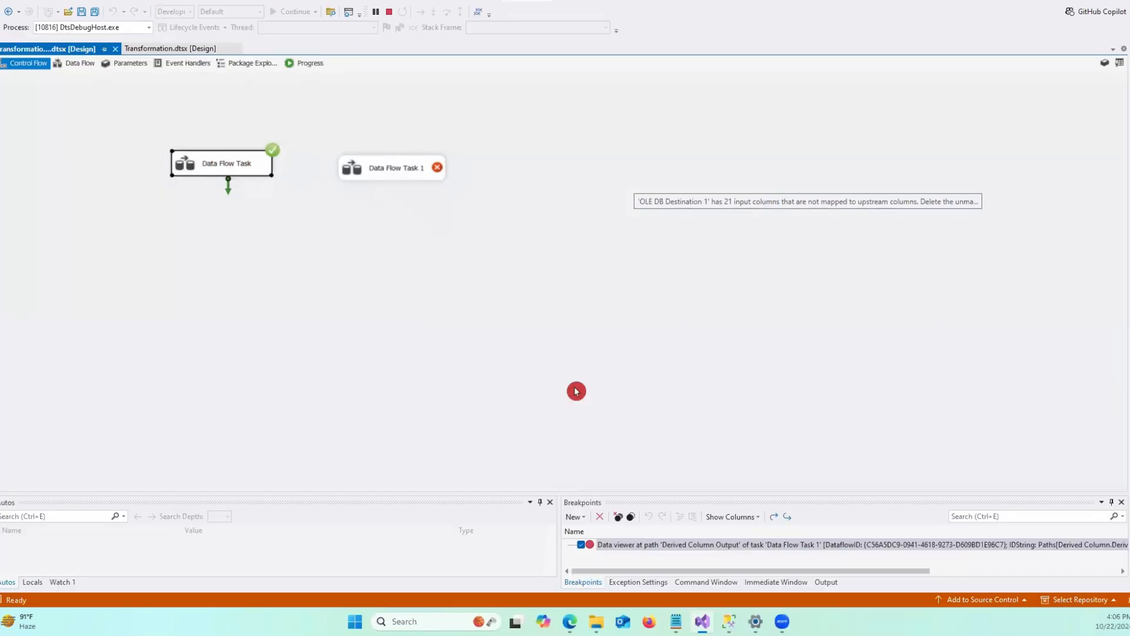
Switch to SQL Server Management Studio, rerun the select query on the Transformation table and inspect the row's Sales value.
{"action": "left_click", "coordinate": [729, 619]}
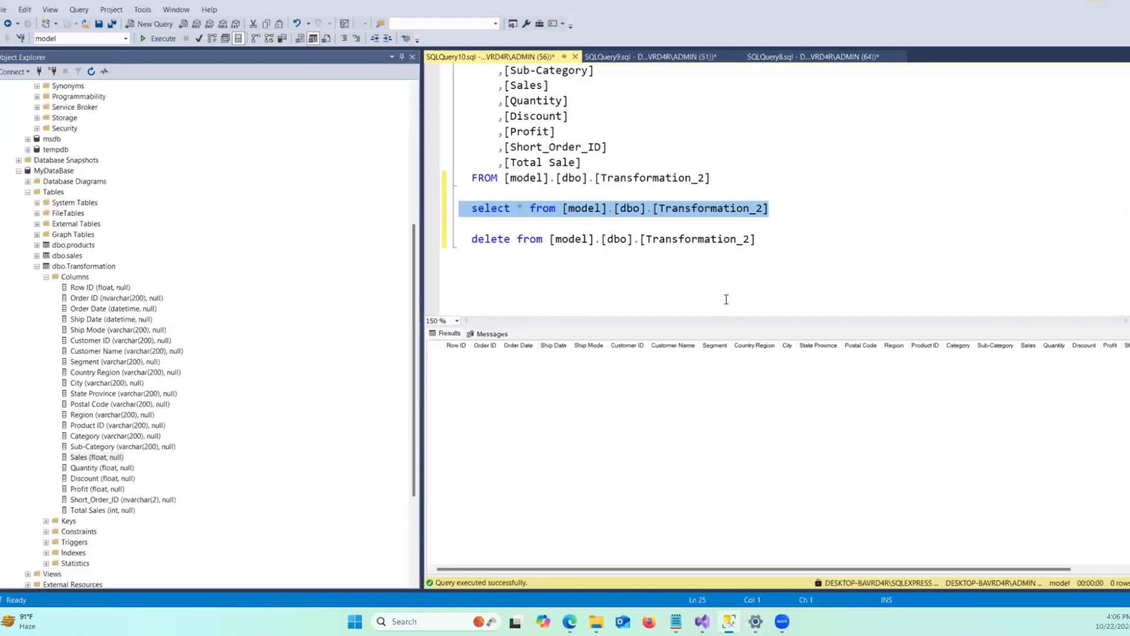
{"action": "left_click", "coordinate": [648, 272]}
{"action": "scroll", "coordinate": [751, 243], "scroll_direction": "down", "scroll_amount": 1}
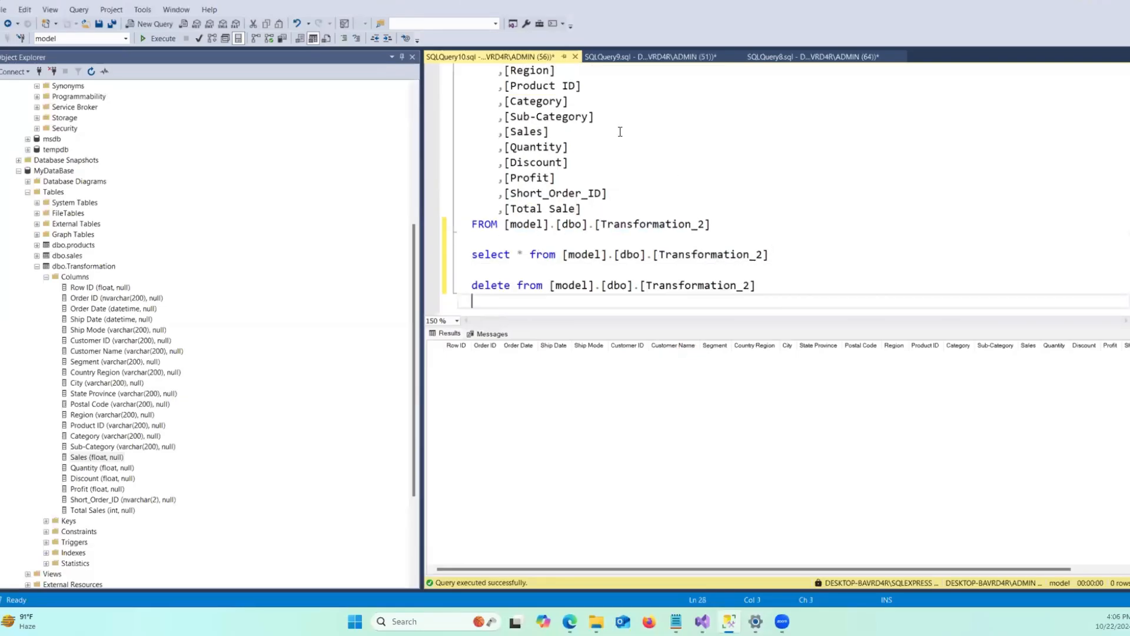
{"action": "left_click", "coordinate": [824, 58]}
{"action": "left_click", "coordinate": [633, 140]}
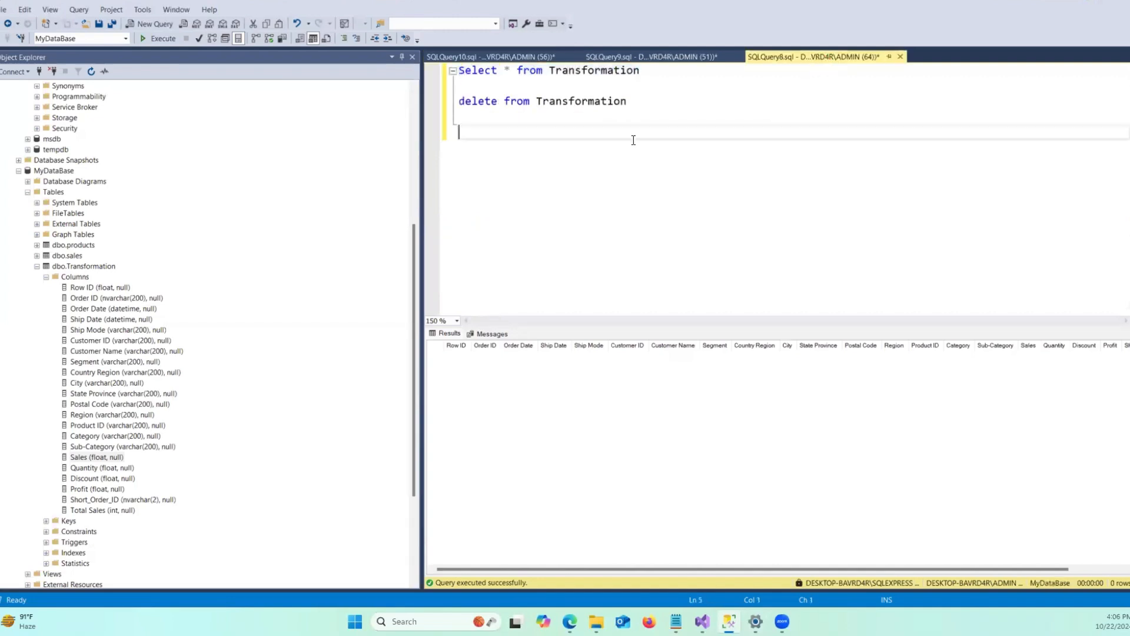
{"action": "left_click_drag", "start_coordinate": [639, 70], "coordinate": [459, 70]}
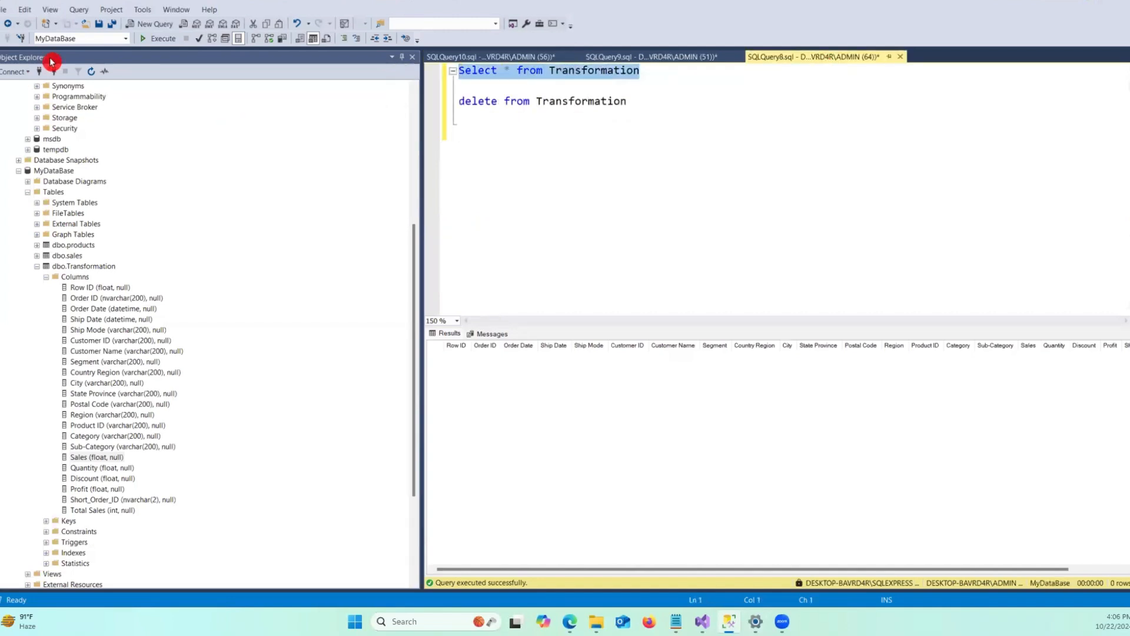
{"action": "left_click", "coordinate": [158, 38]}
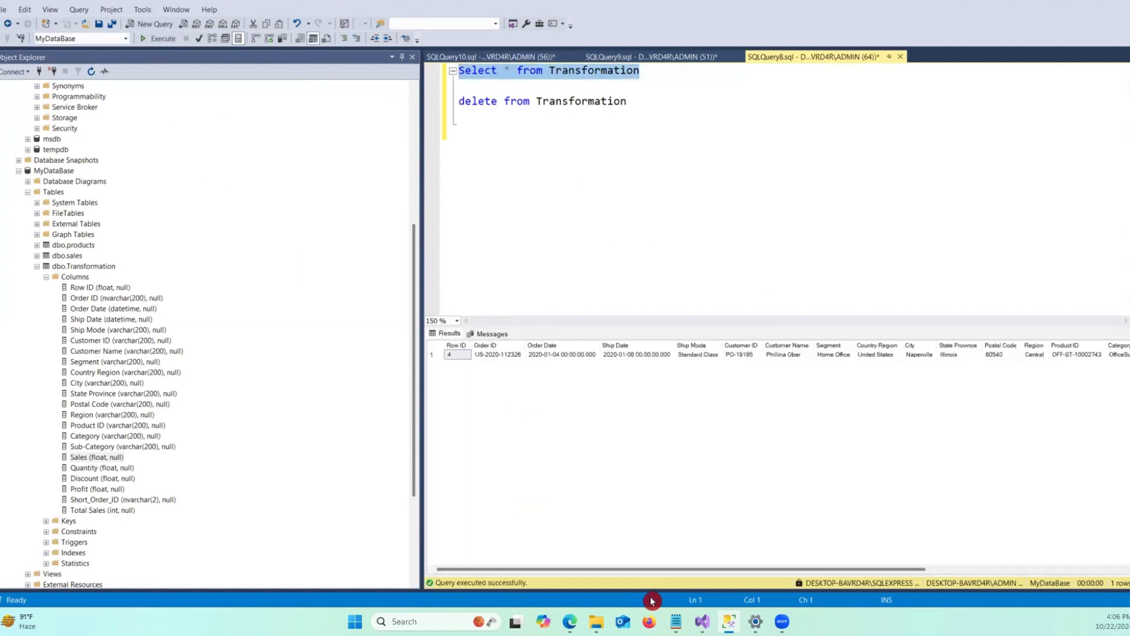
{"action": "left_click_drag", "start_coordinate": [605, 571], "coordinate": [852, 573]}
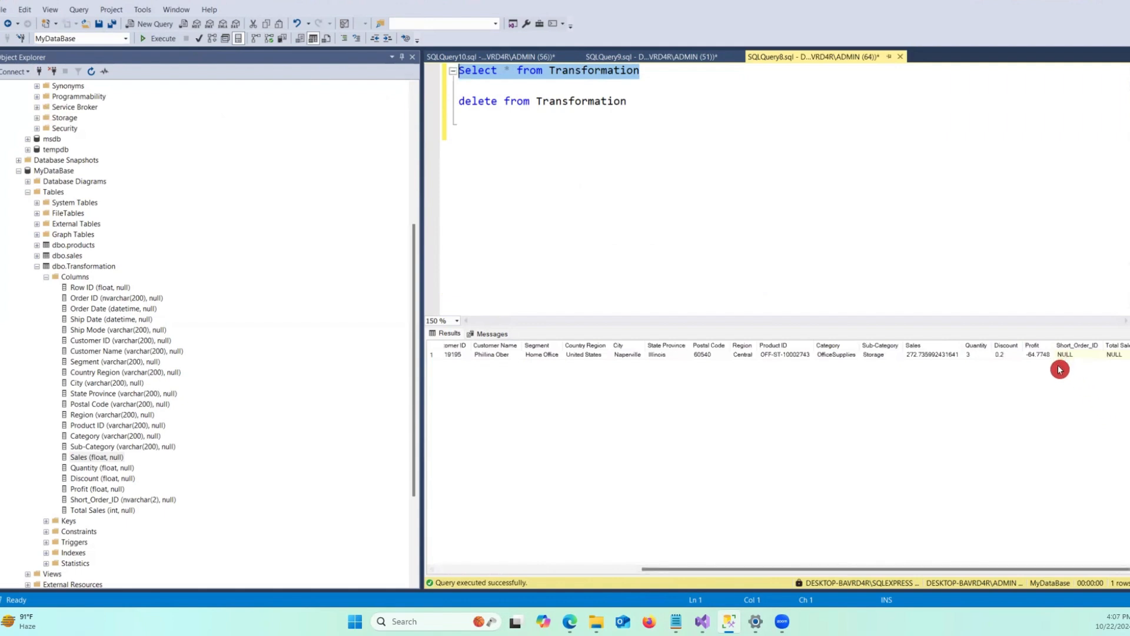
{"action": "left_click", "coordinate": [928, 356]}
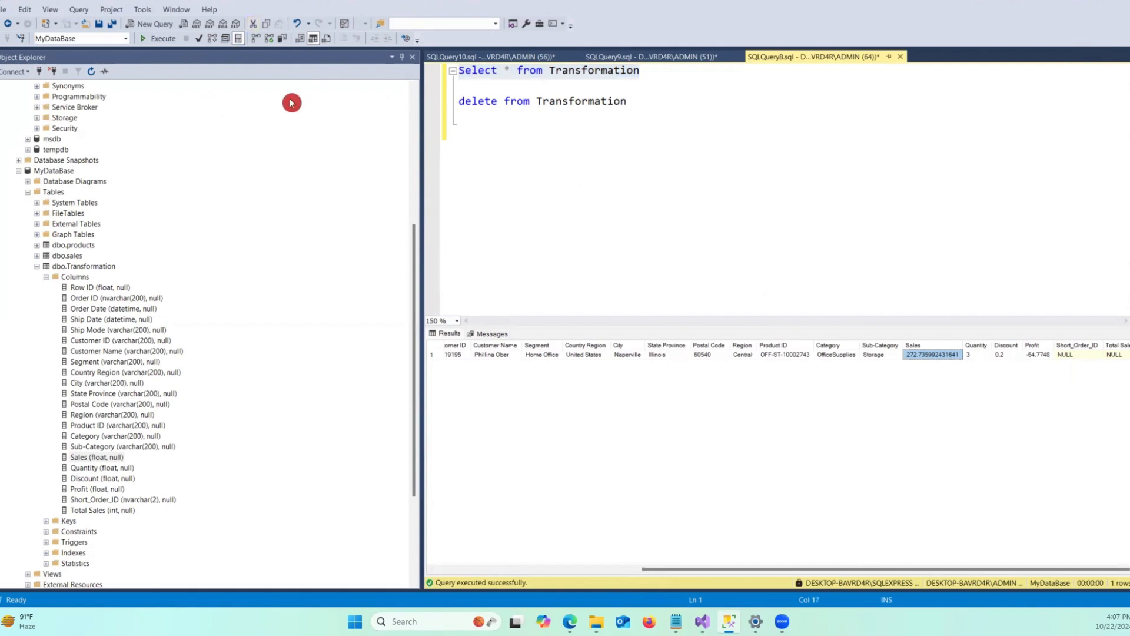
Rerun the select query on Transformation_2, scroll across its results, and return to Visual Studio.
{"action": "left_click", "coordinate": [506, 57]}
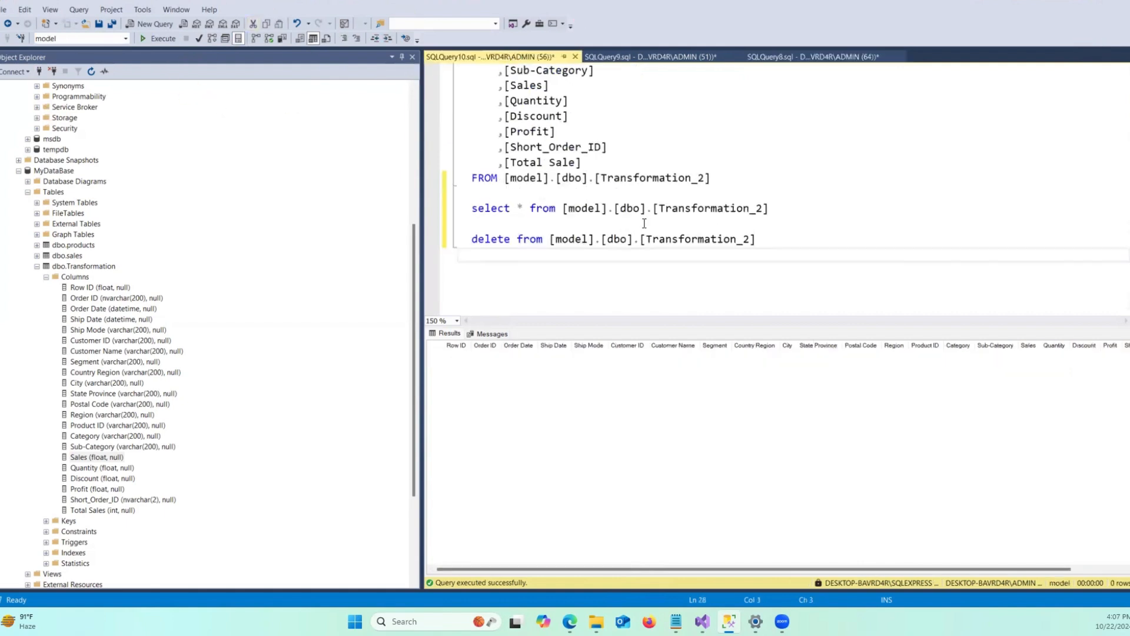
{"action": "left_click_drag", "start_coordinate": [773, 216], "coordinate": [446, 215]}
{"action": "left_click", "coordinate": [160, 43]}
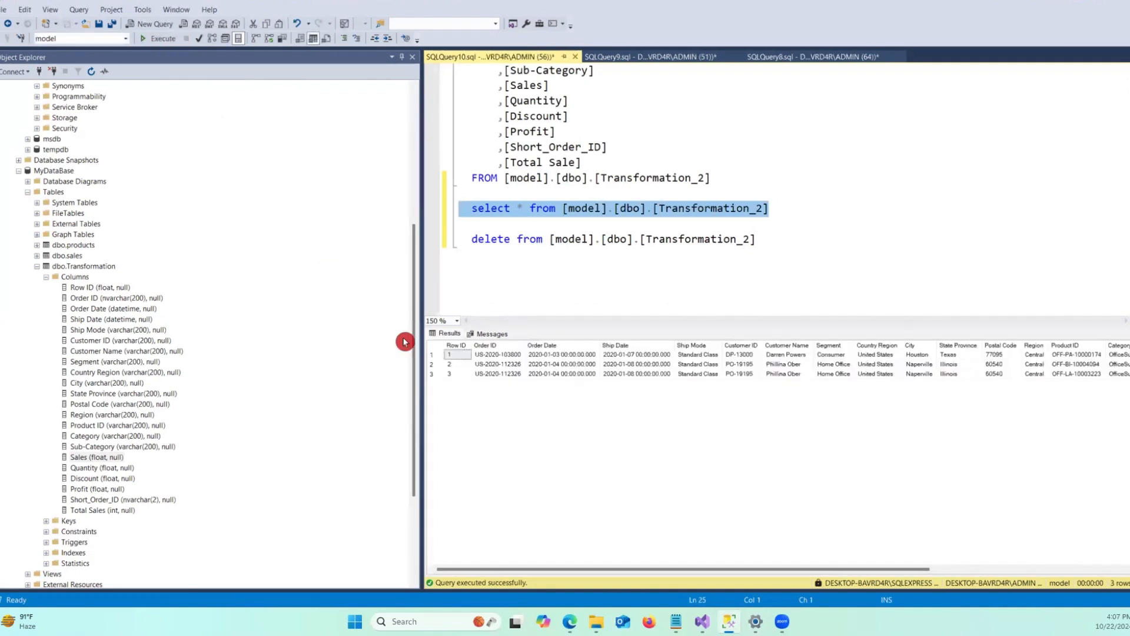
{"action": "left_click_drag", "start_coordinate": [565, 569], "coordinate": [805, 569]}
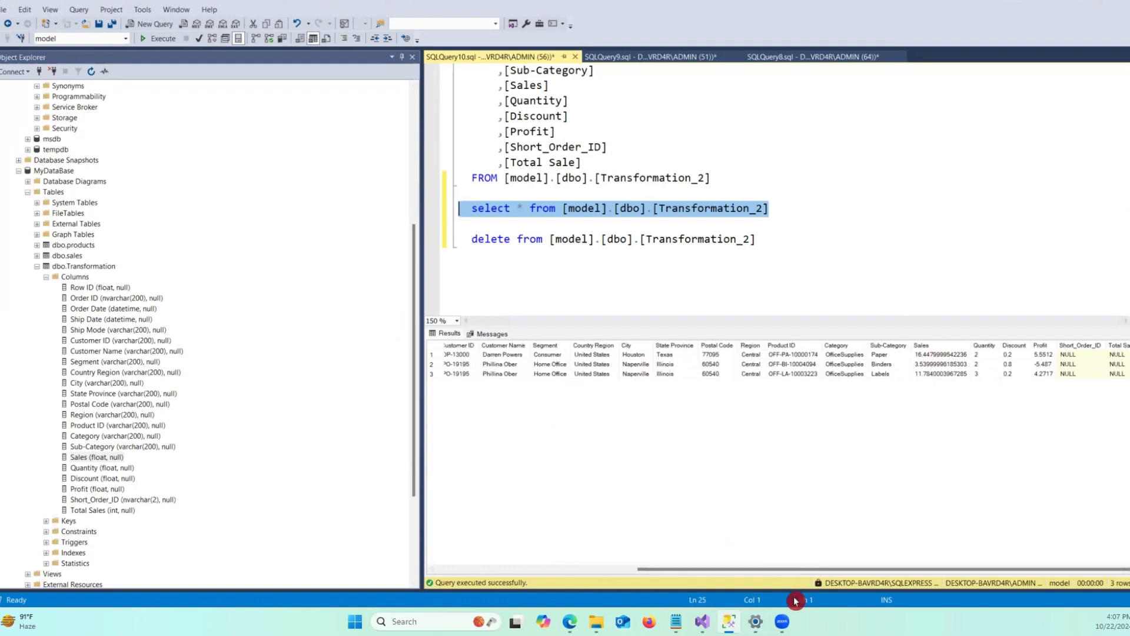
{"action": "key", "text": "alt+Tab"}
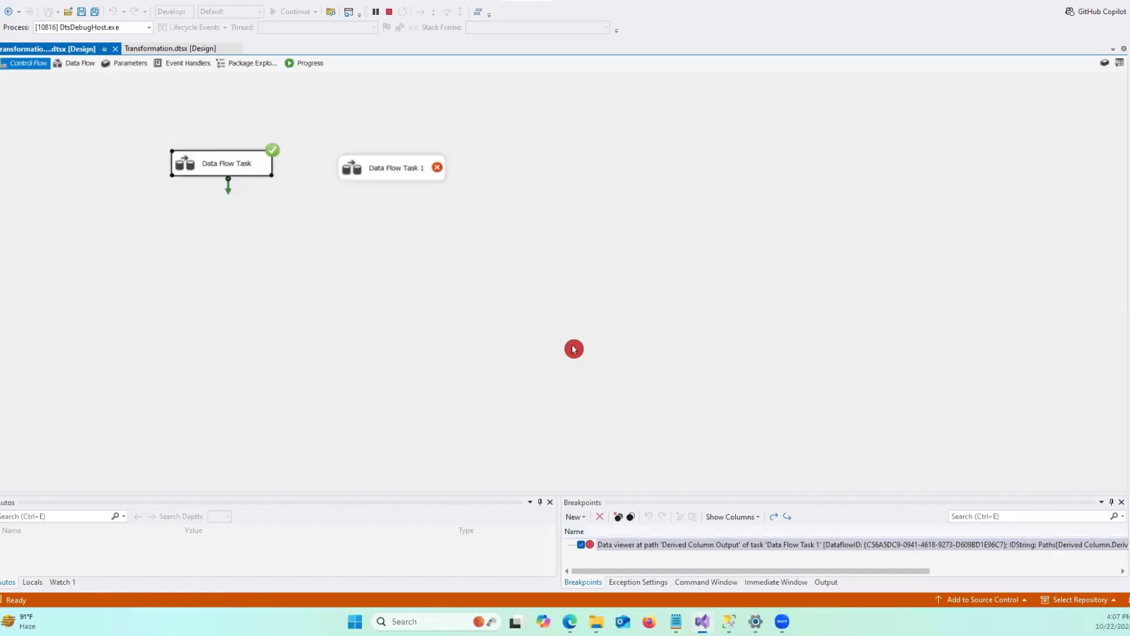